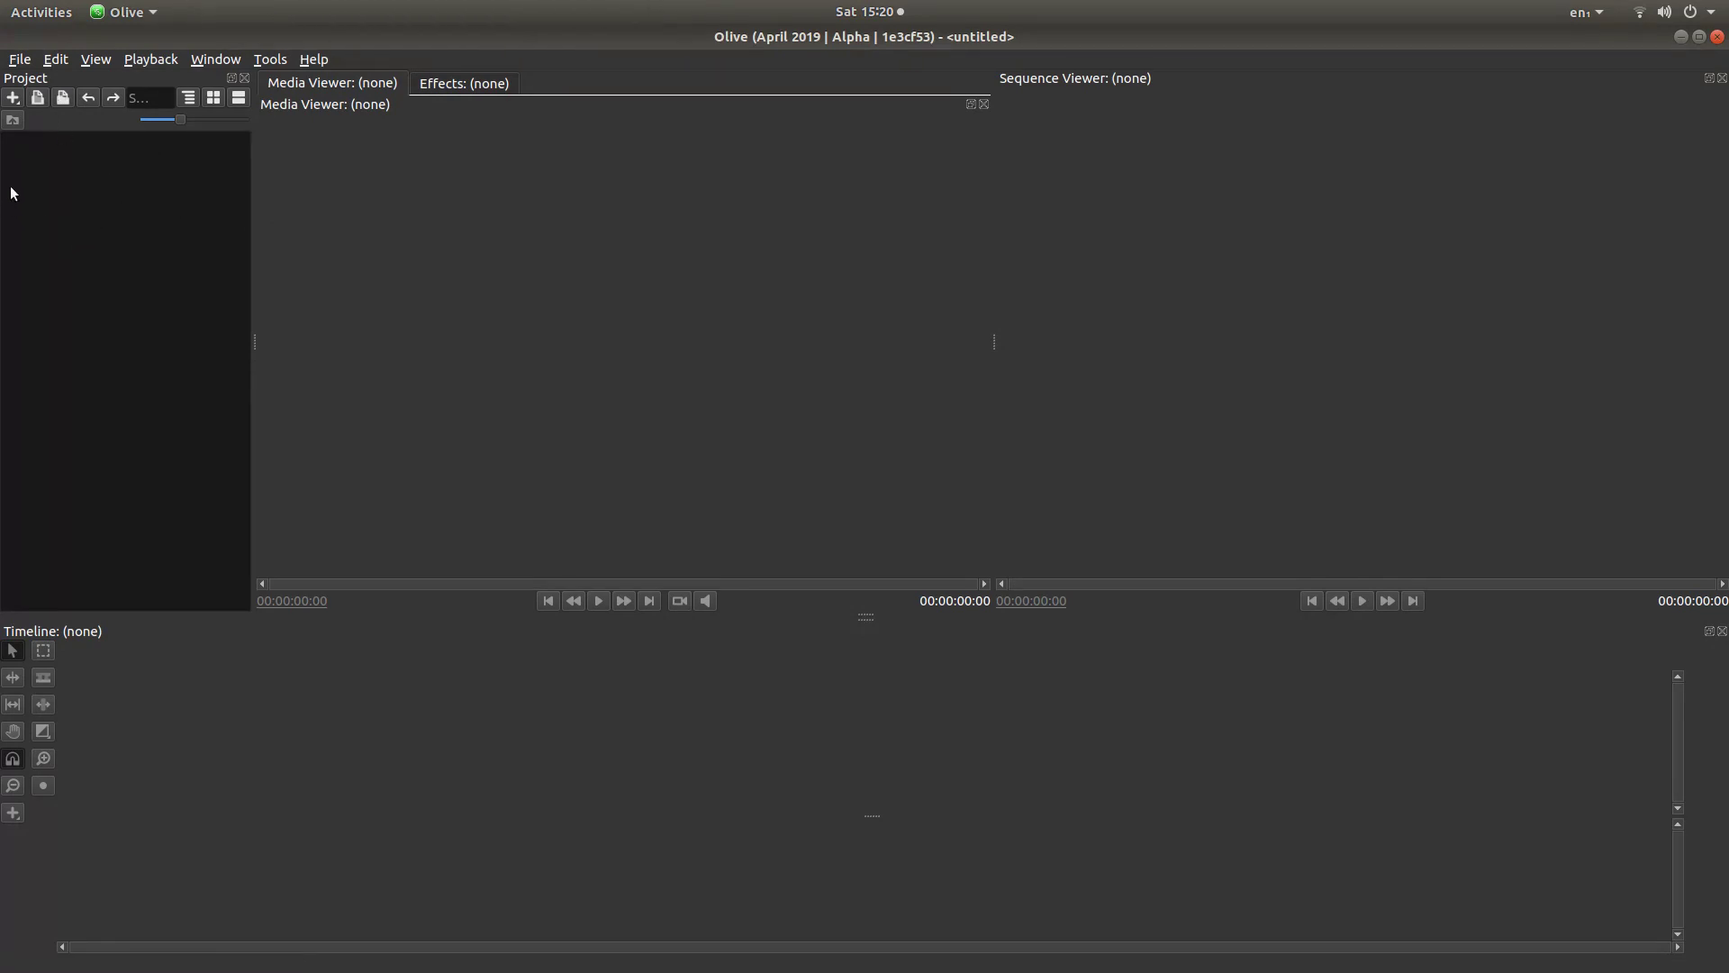
- Browse the Videos folder through Olive's import dialog, then close it without importing
right_click(63, 248)
click(138, 256)
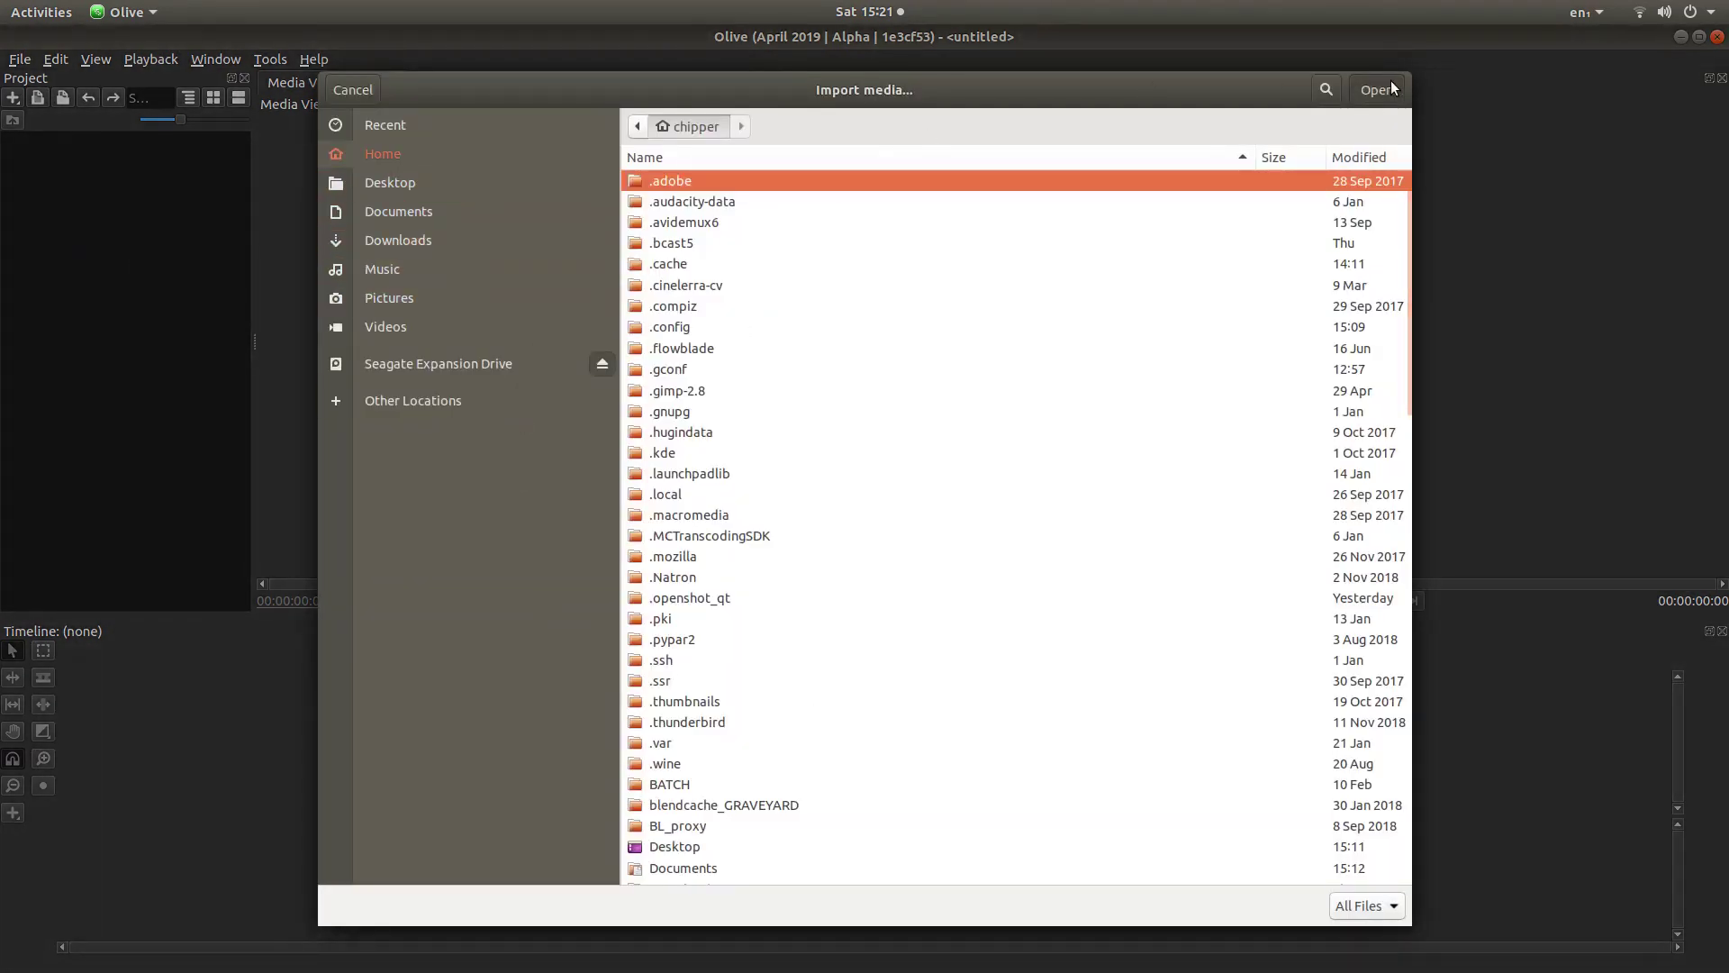
click(425, 328)
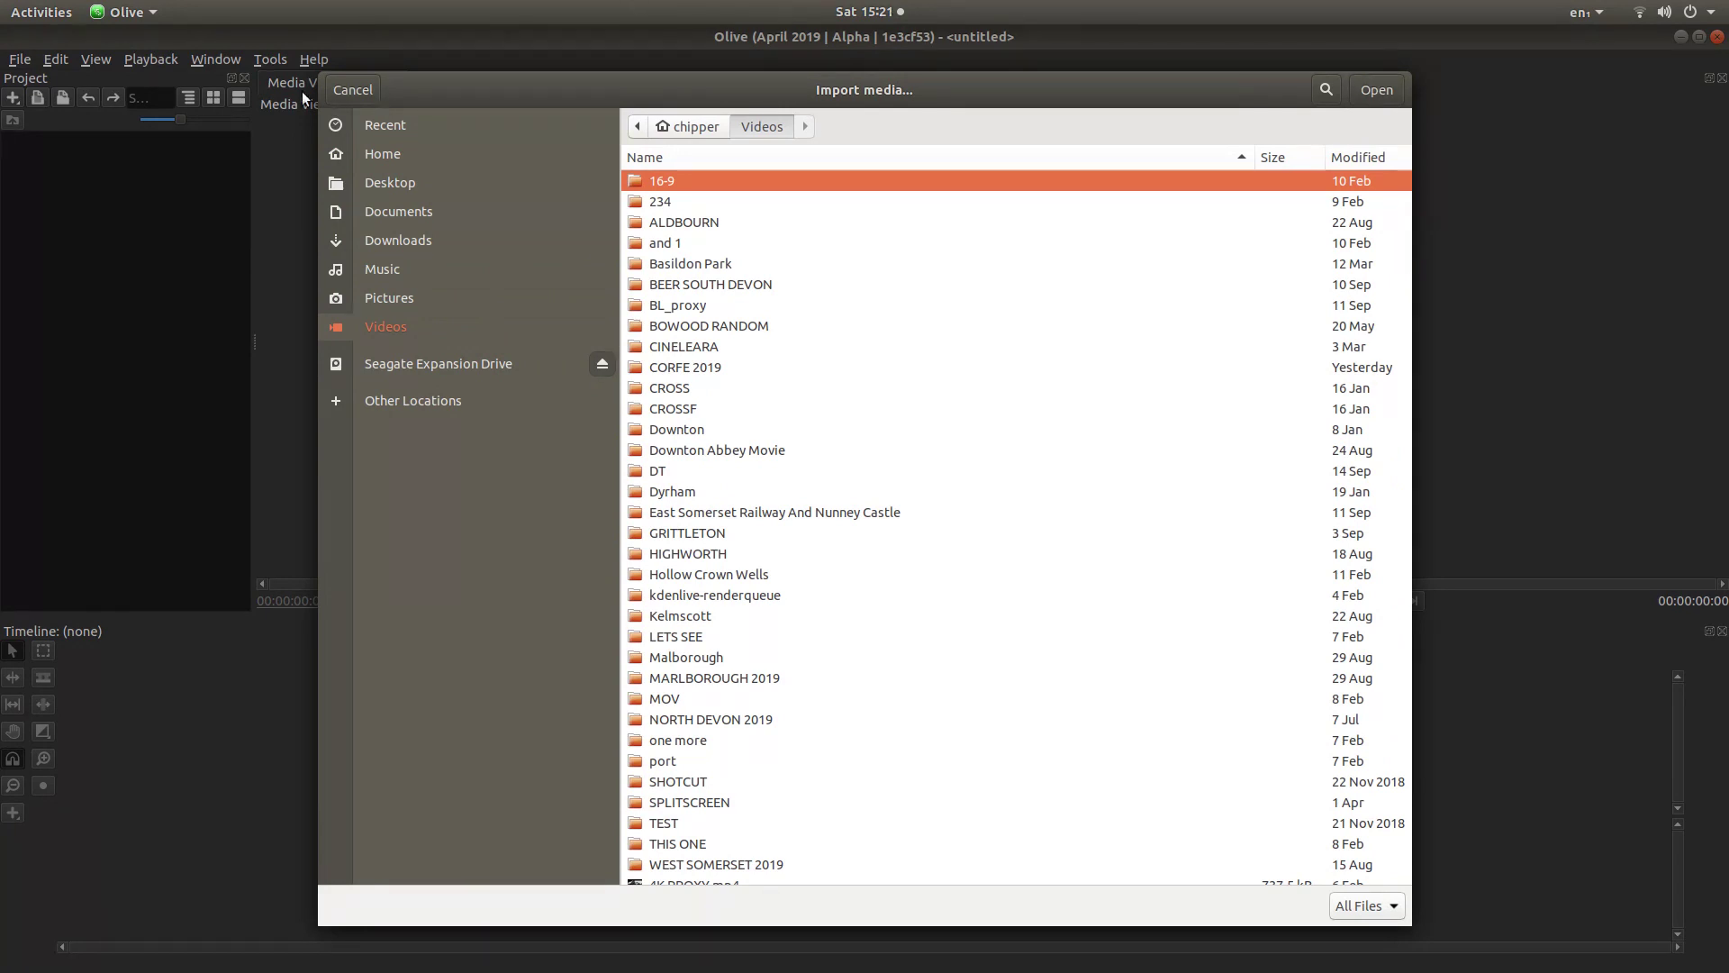
click(352, 90)
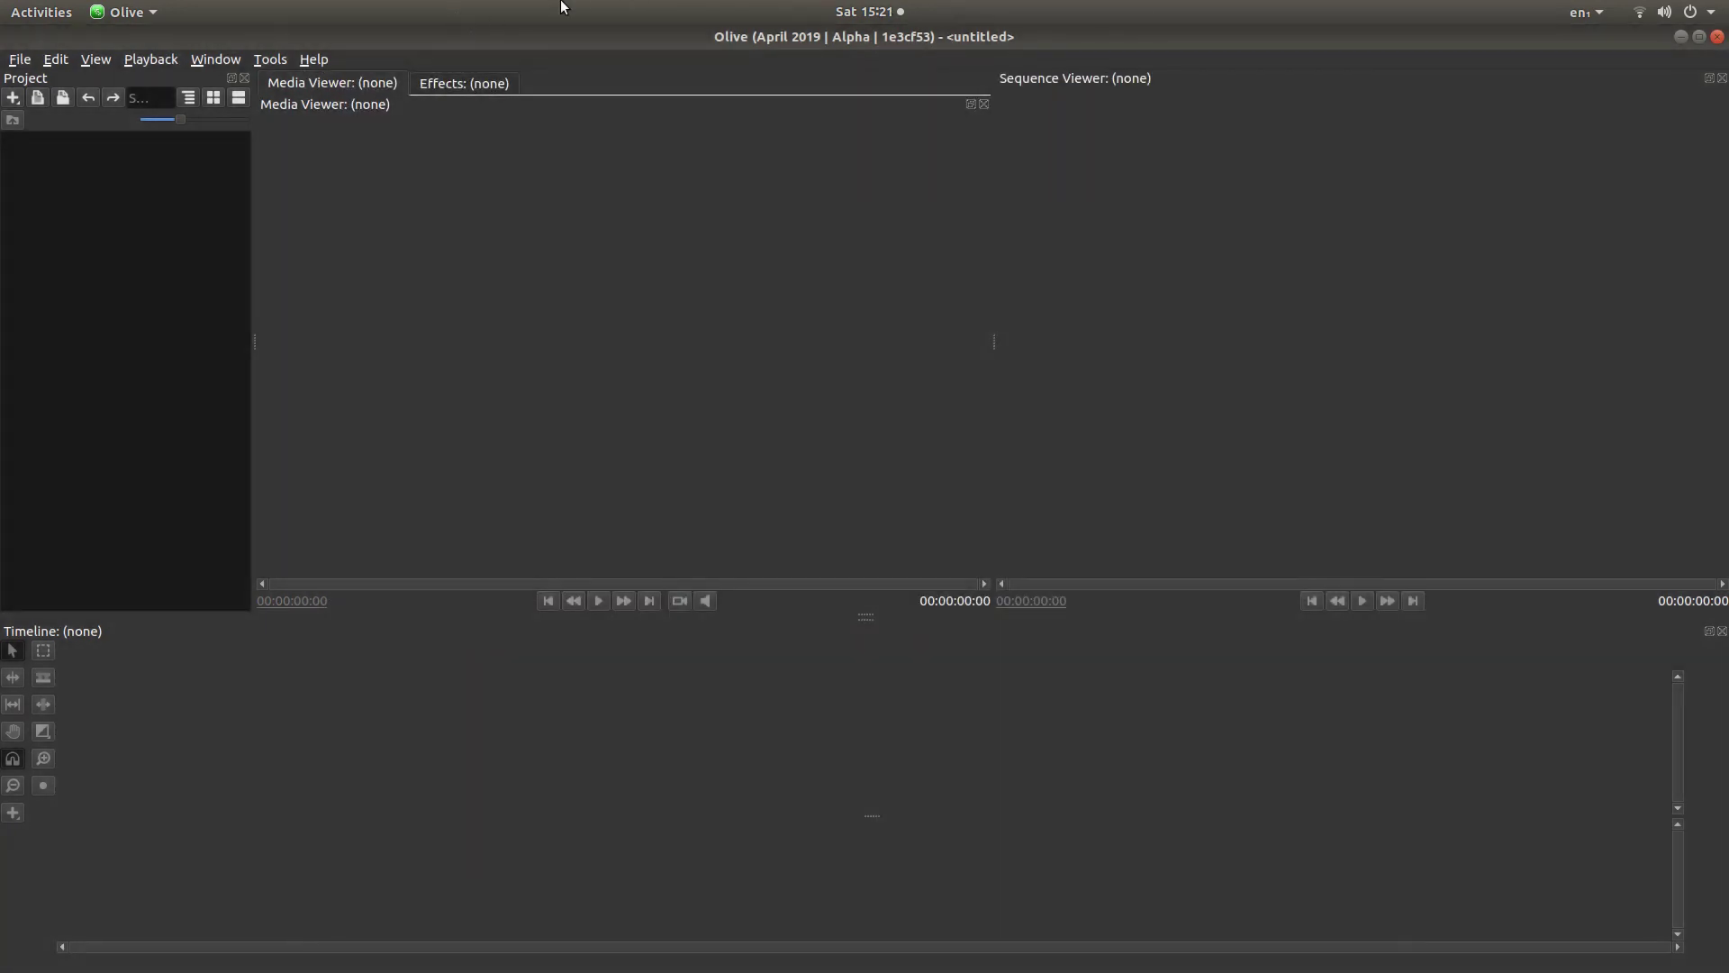
- Drag 00257.webm, 00258.webm, 00262.webm and 00263.webm from Files into Olive's Project panel, then close Files
mouse_move(2, 126)
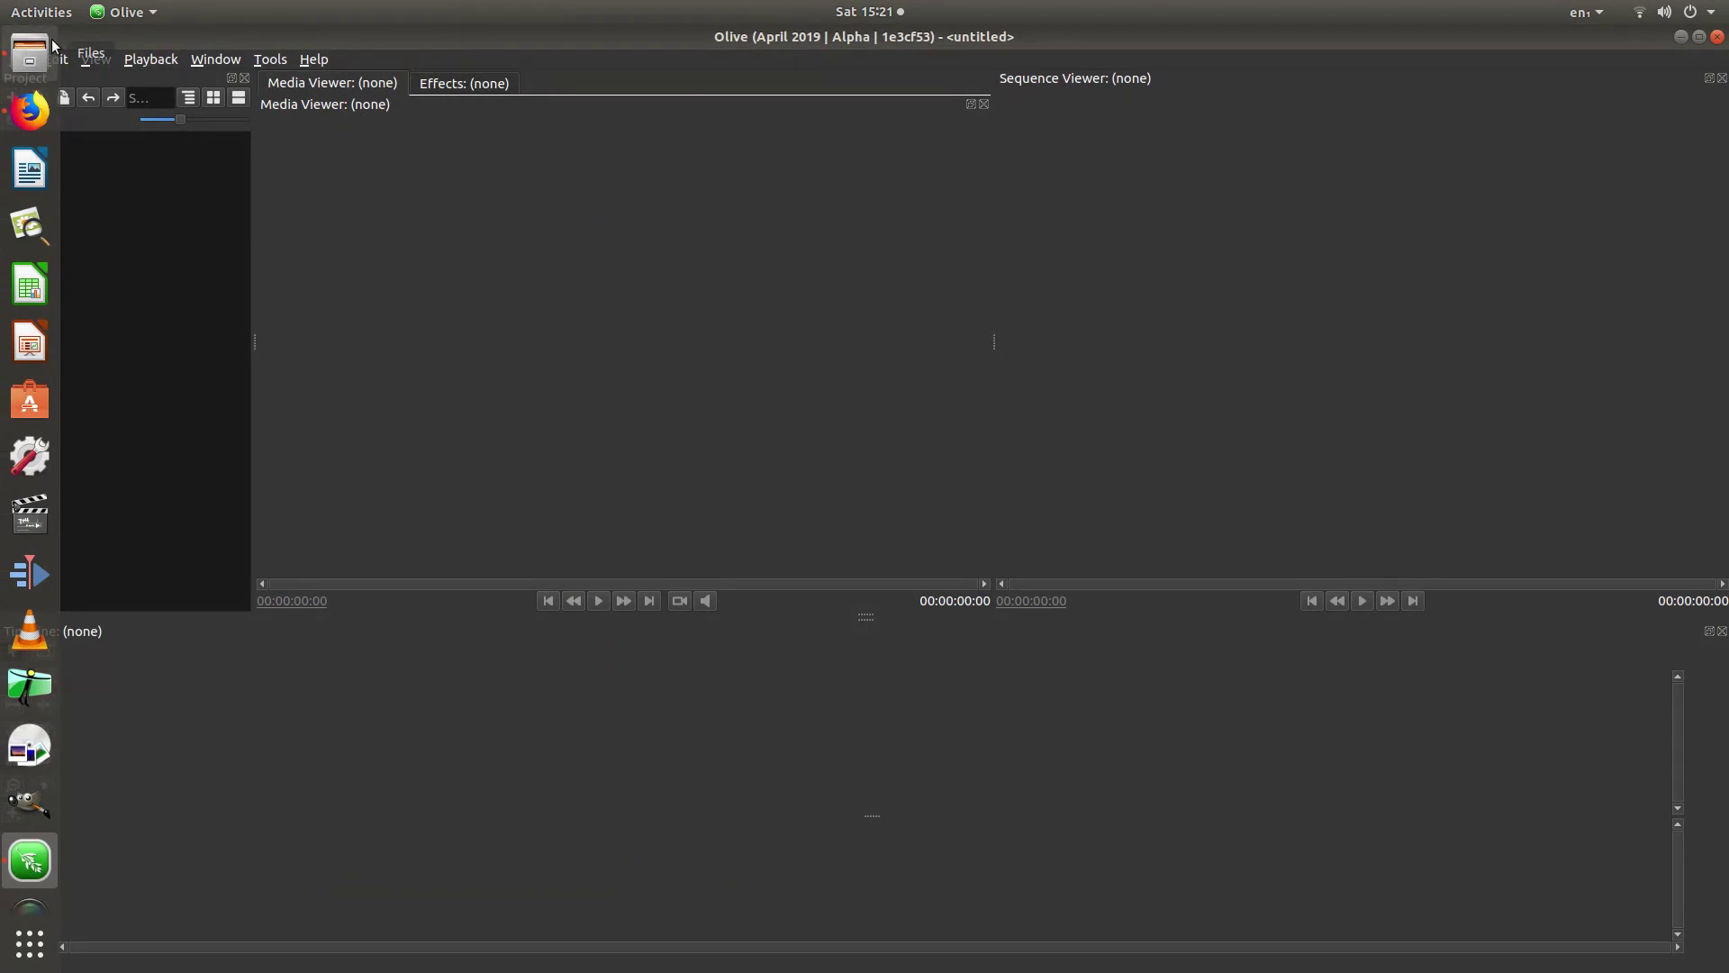
click(32, 56)
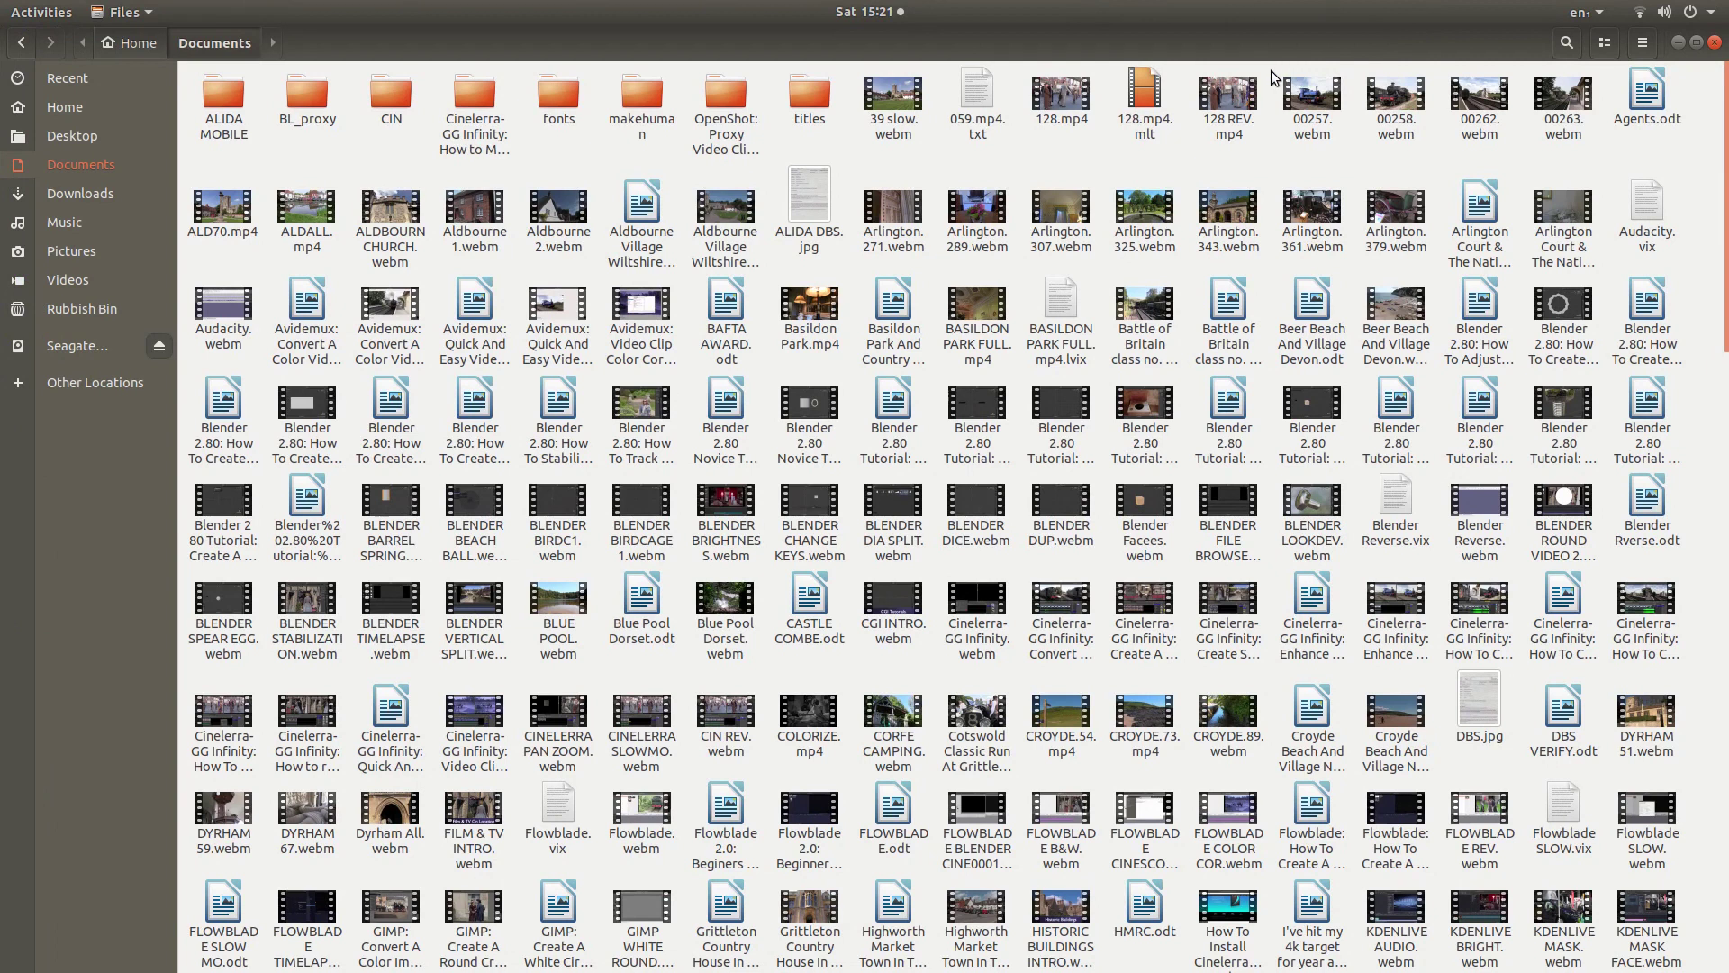
drag(1271, 72, 1591, 137)
click(1696, 42)
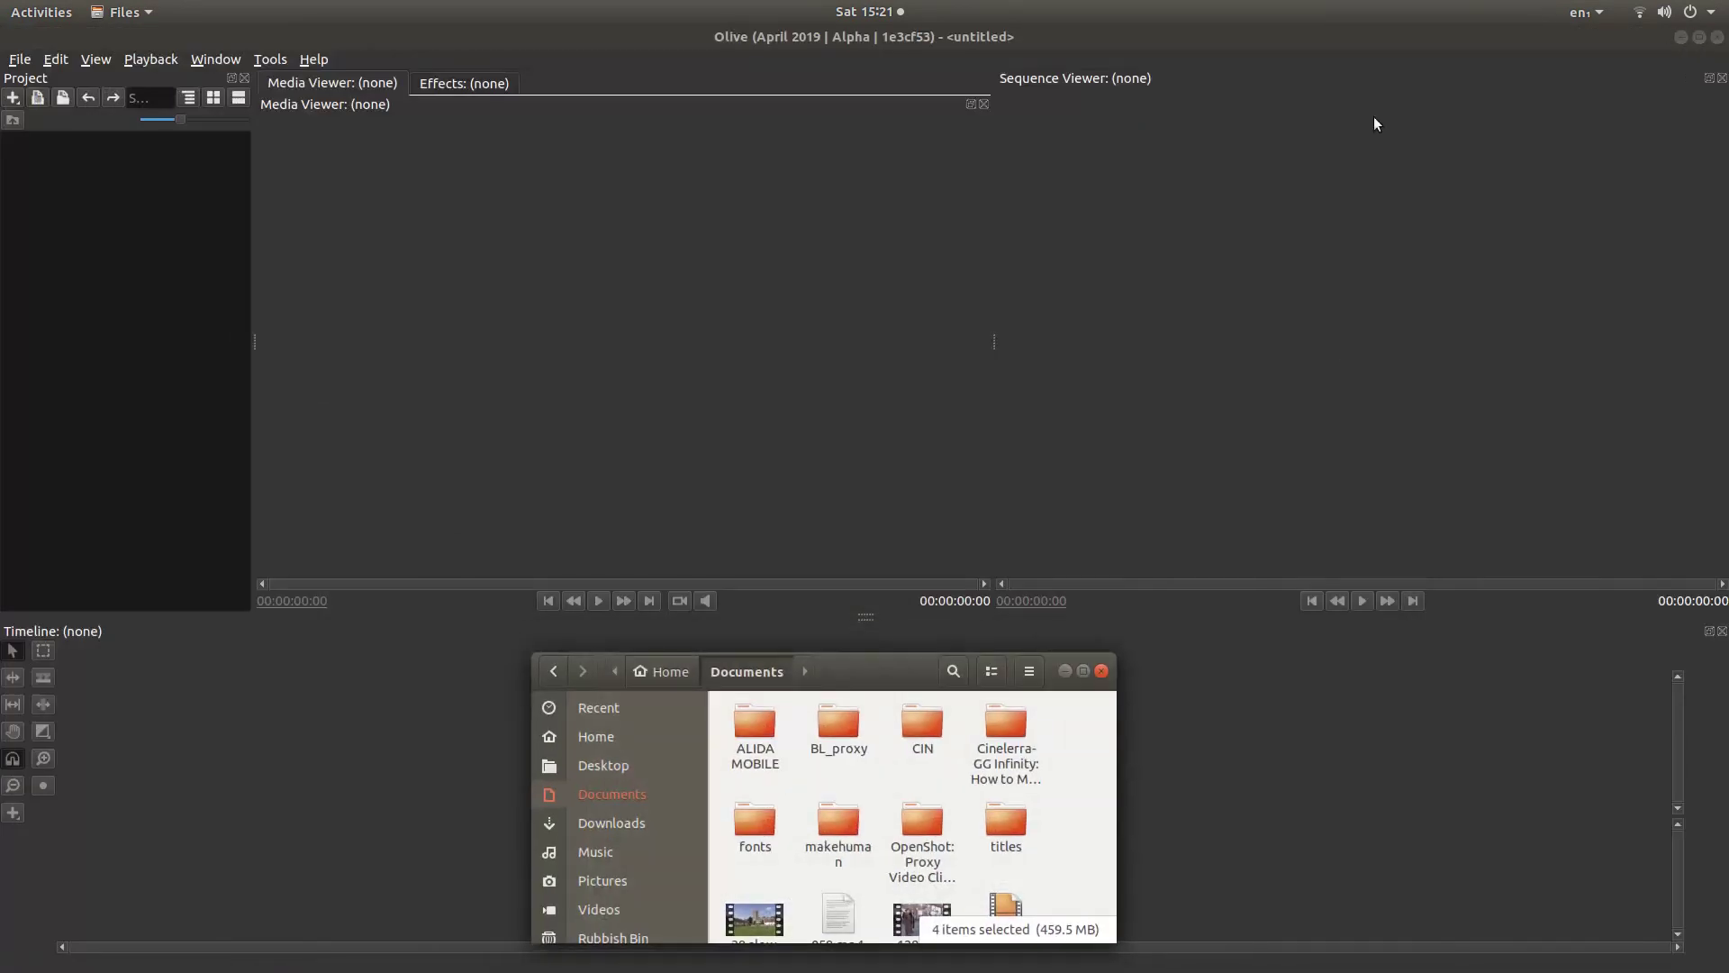
scroll(1068, 772, down, 5)
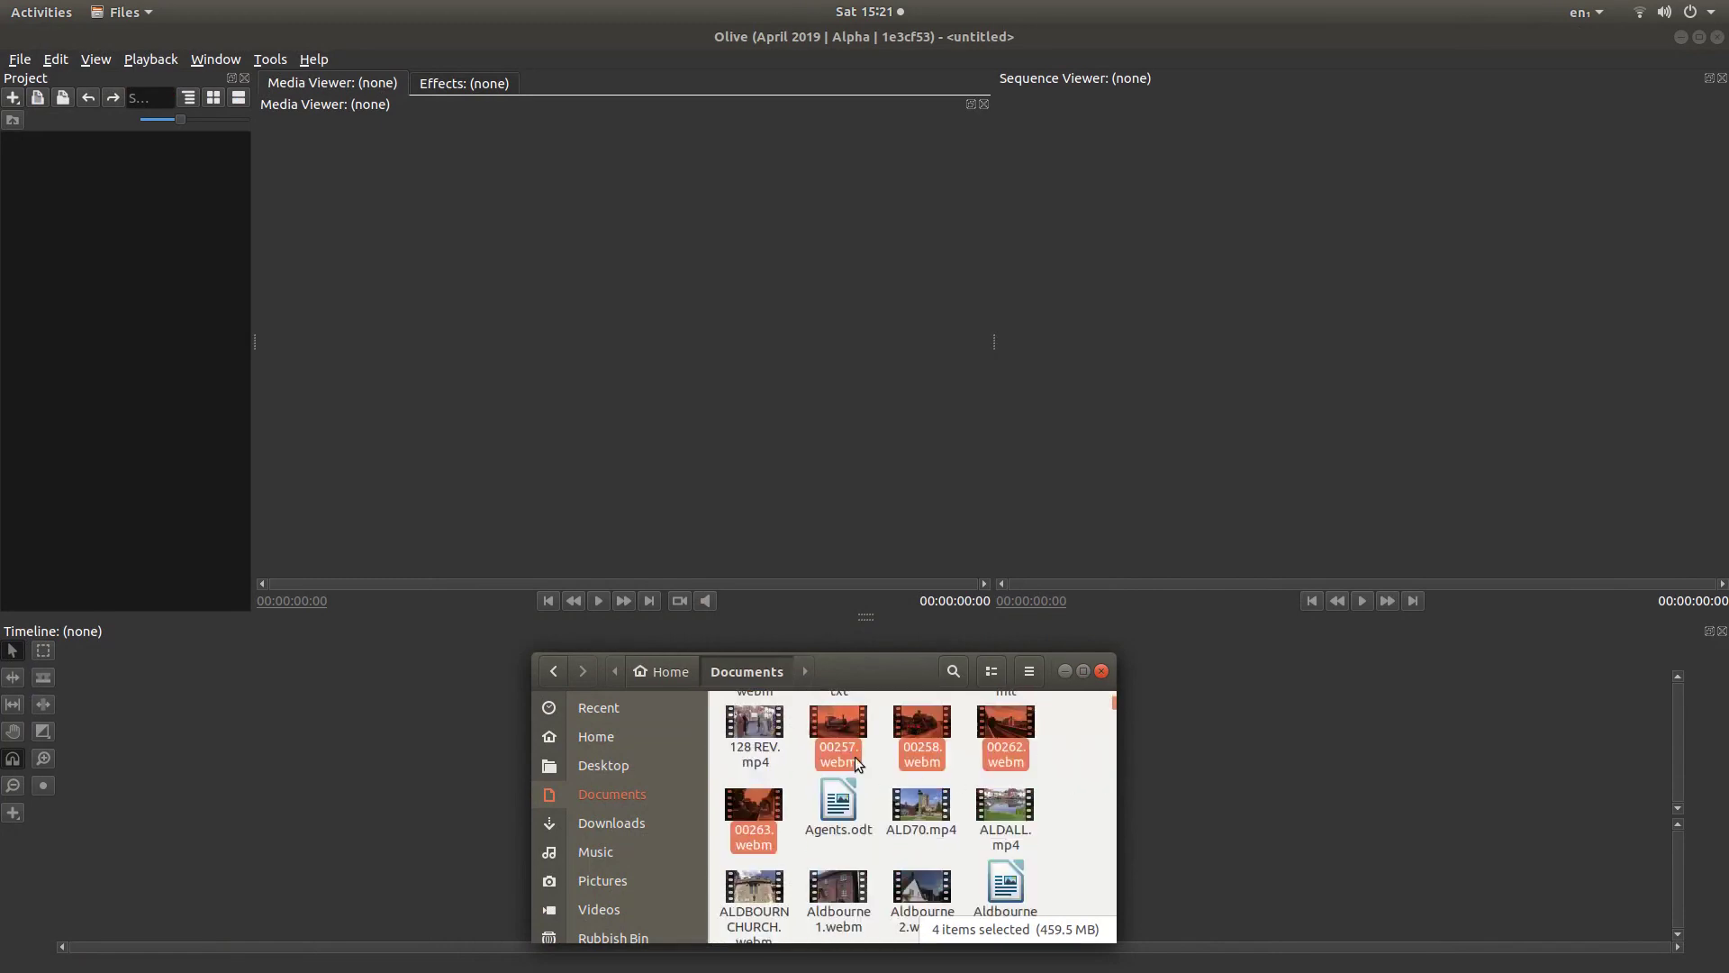
drag(834, 734, 49, 195)
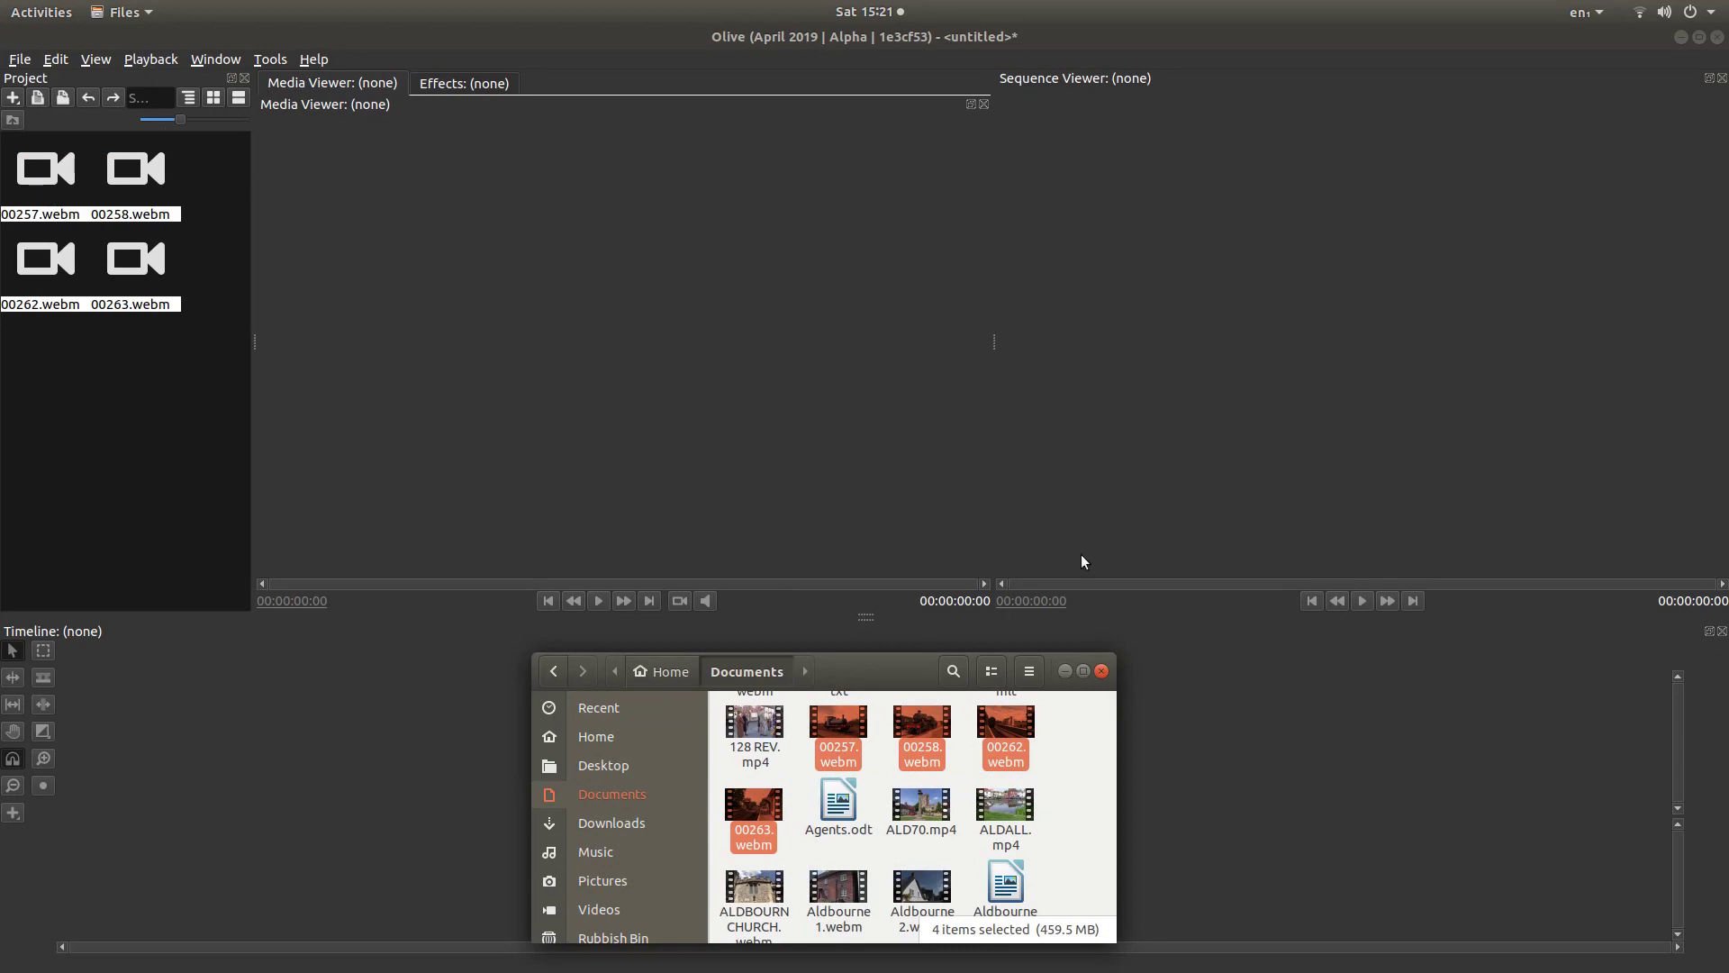
click(1102, 672)
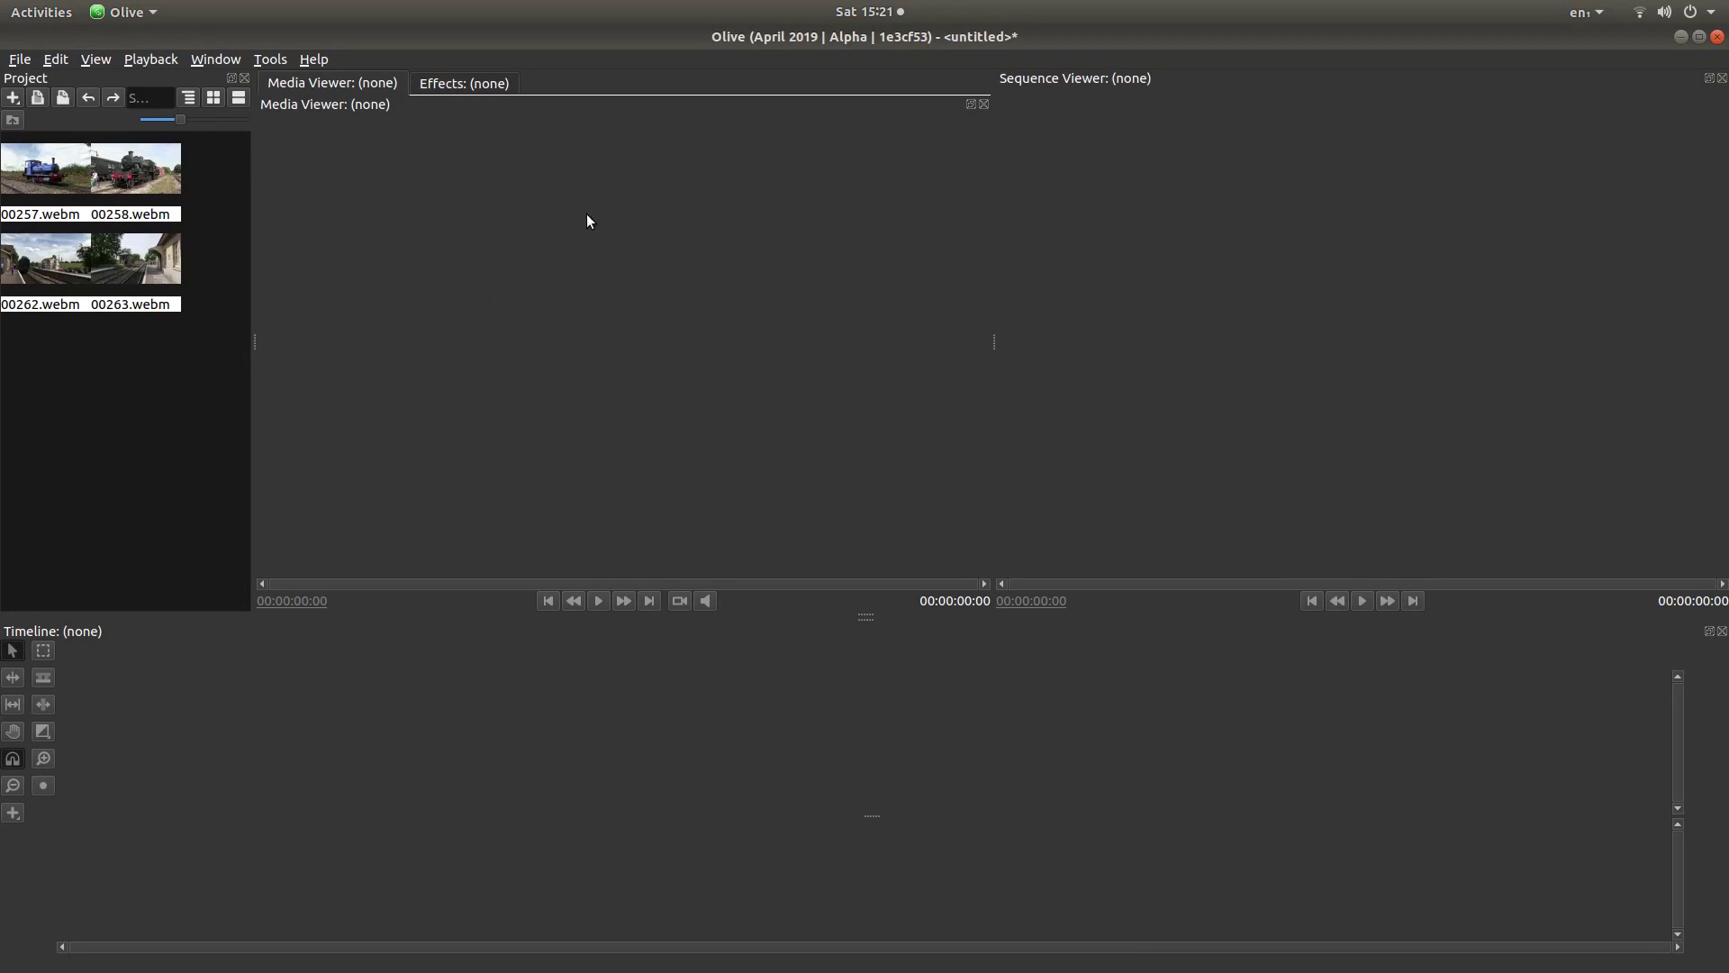
- Preview 00257.webm in the media viewer and play it
click(55, 173)
right_click(26, 169)
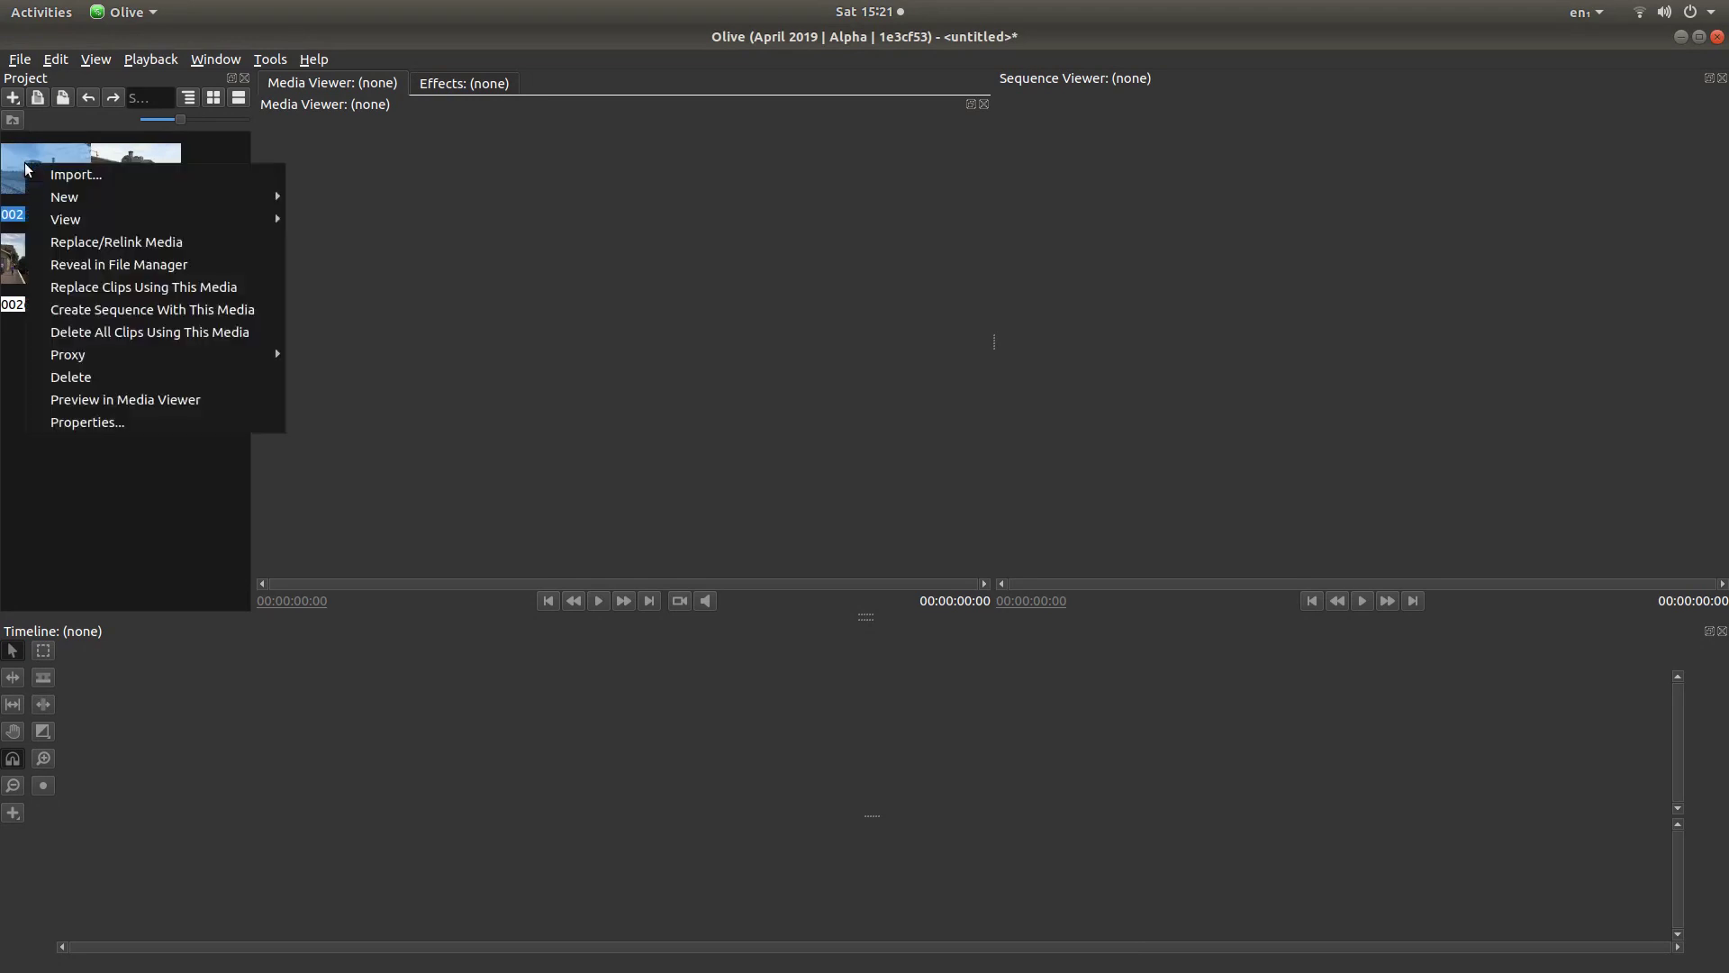
click(188, 402)
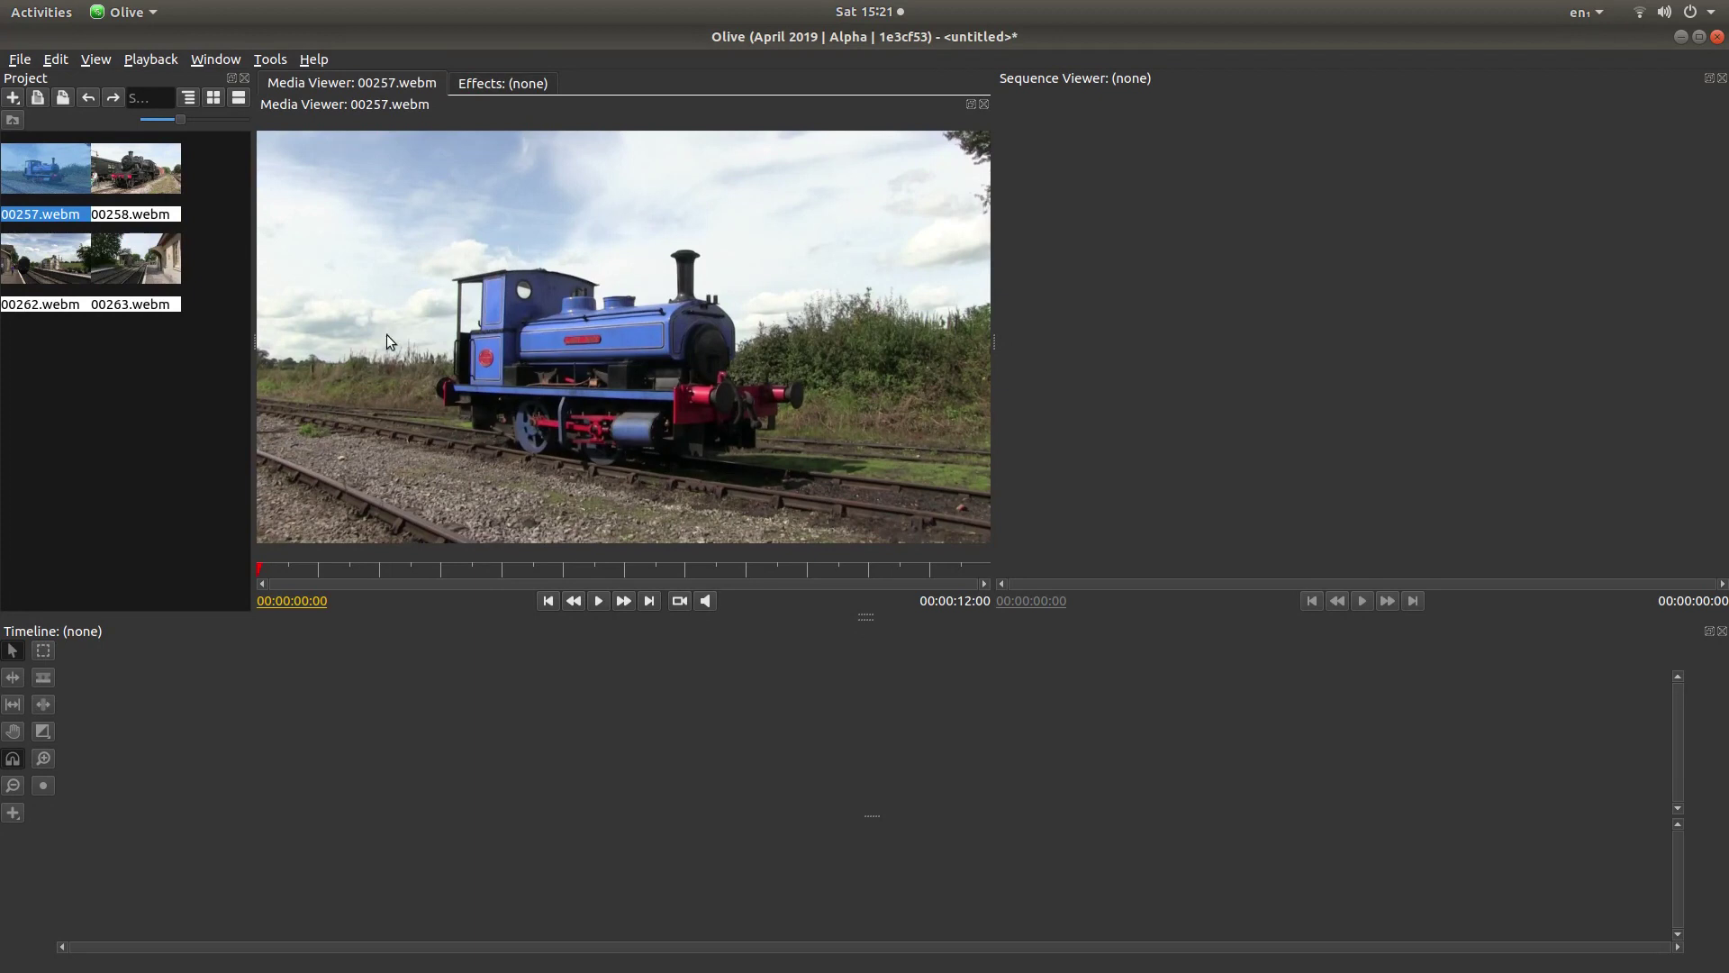
click(600, 601)
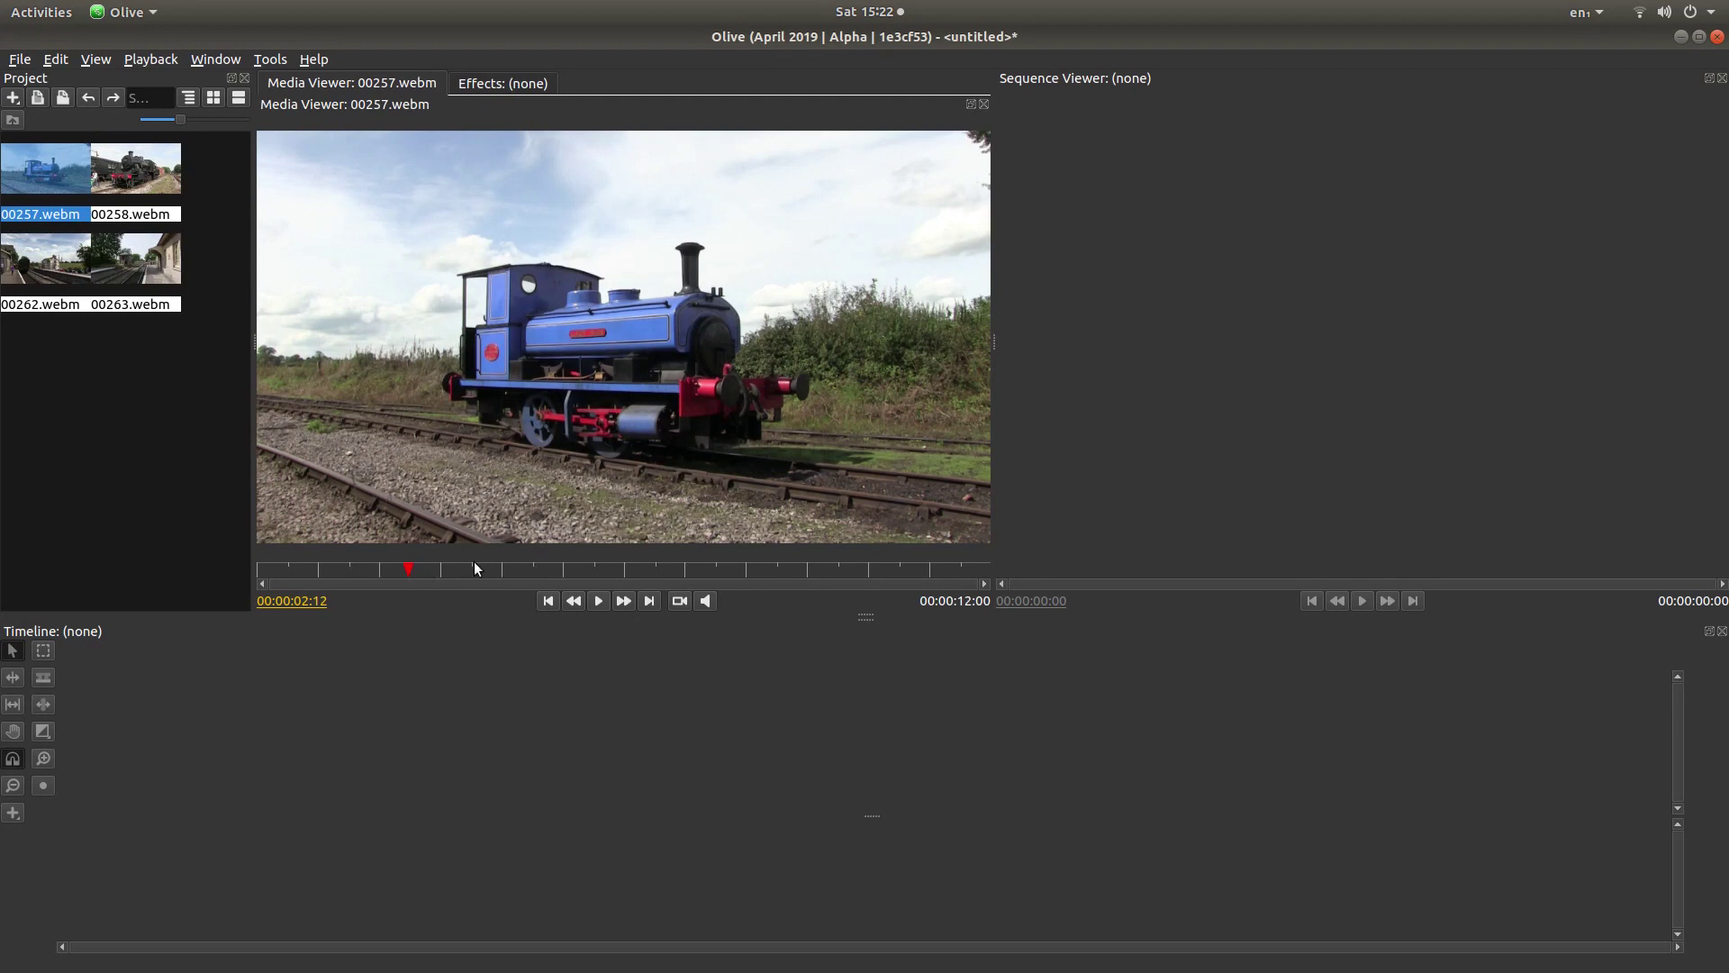
- Mark 00257.webm's in point at 00:00:02:12 and out at 00:00:09:06, then drag it into a new Sequence 01
right_click(433, 570)
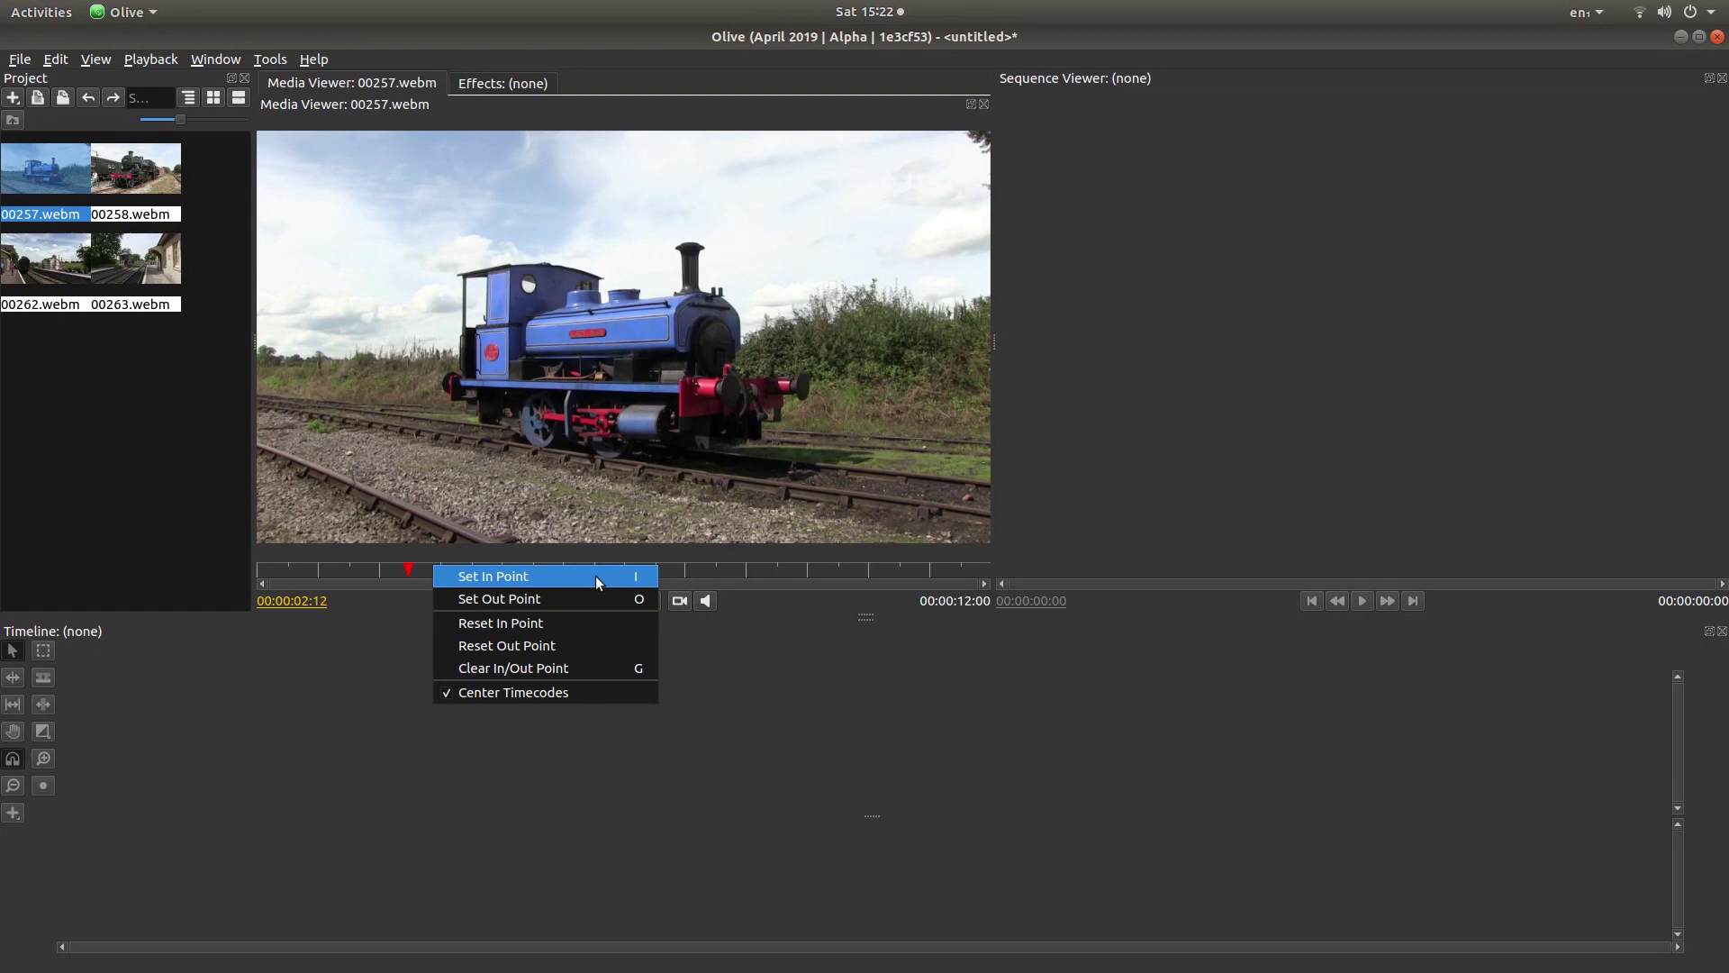
click(524, 579)
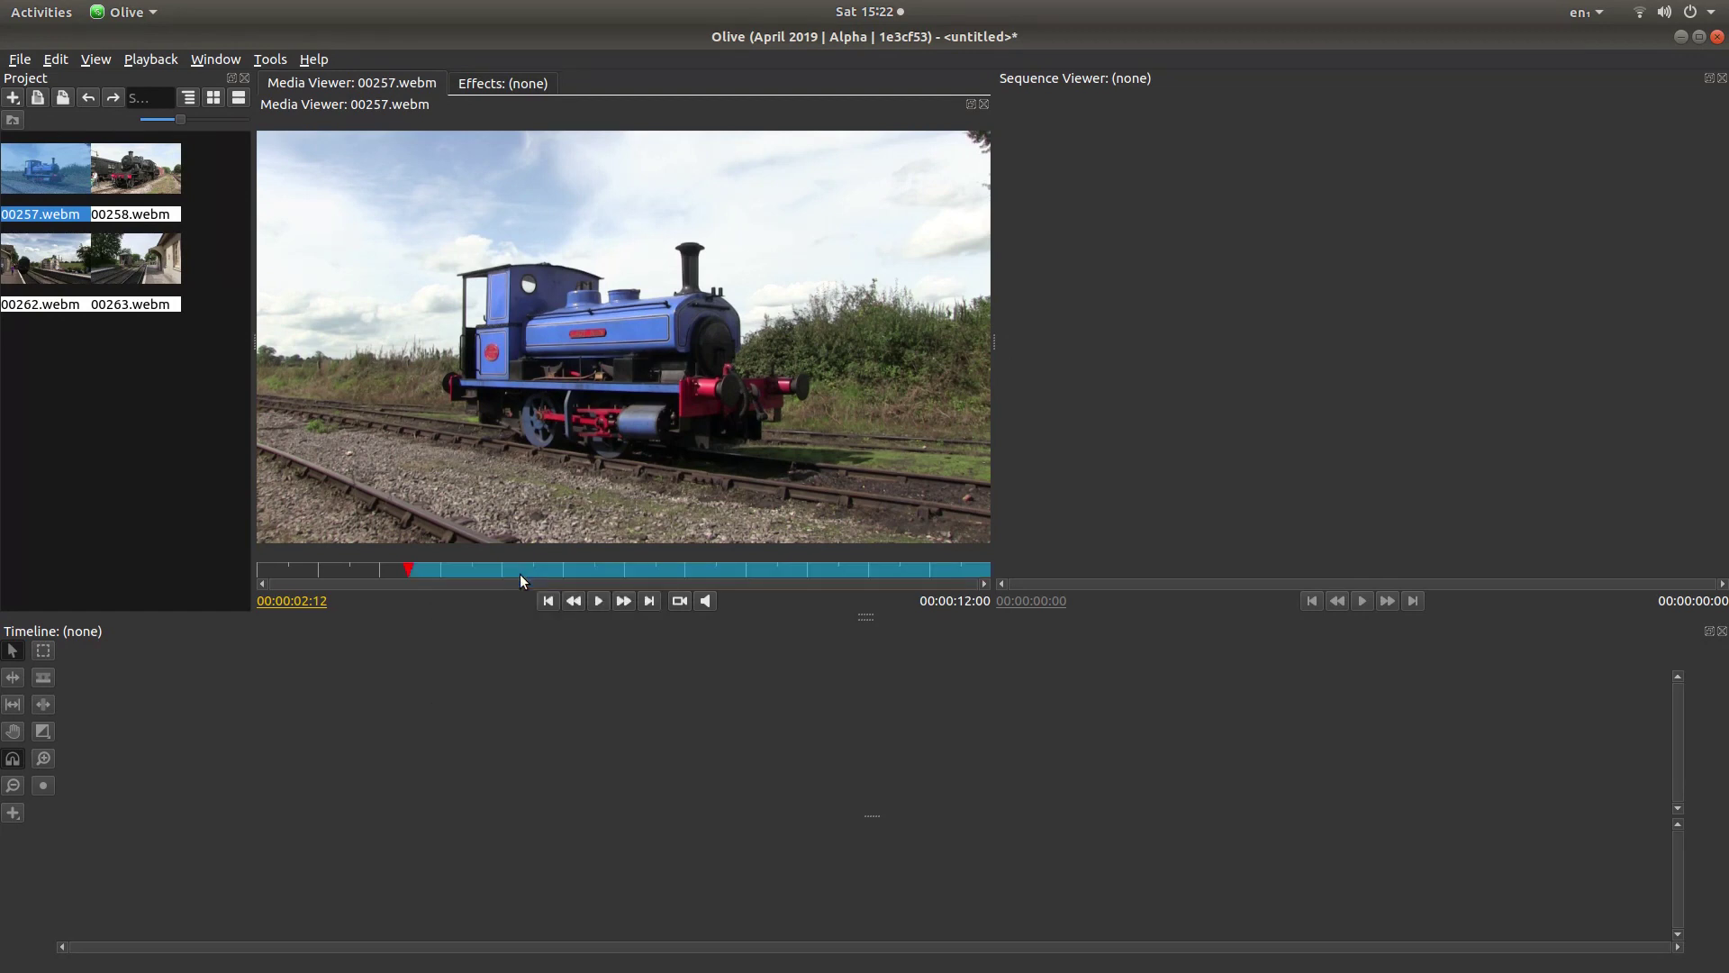
click(601, 599)
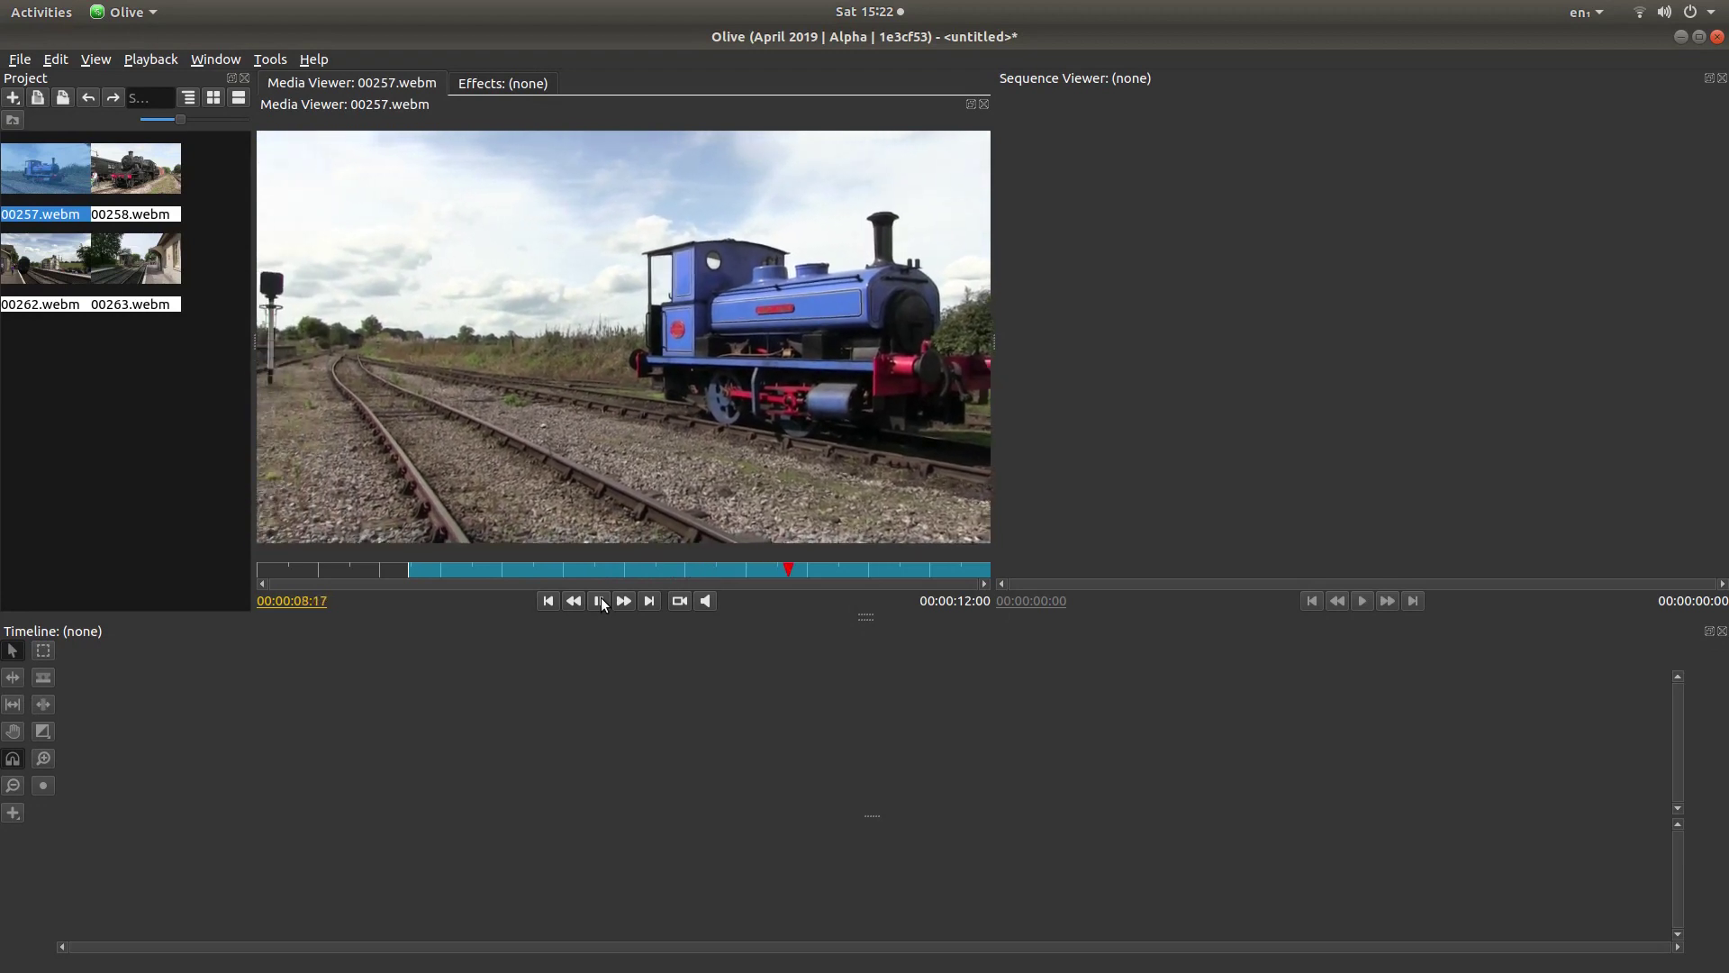
click(602, 599)
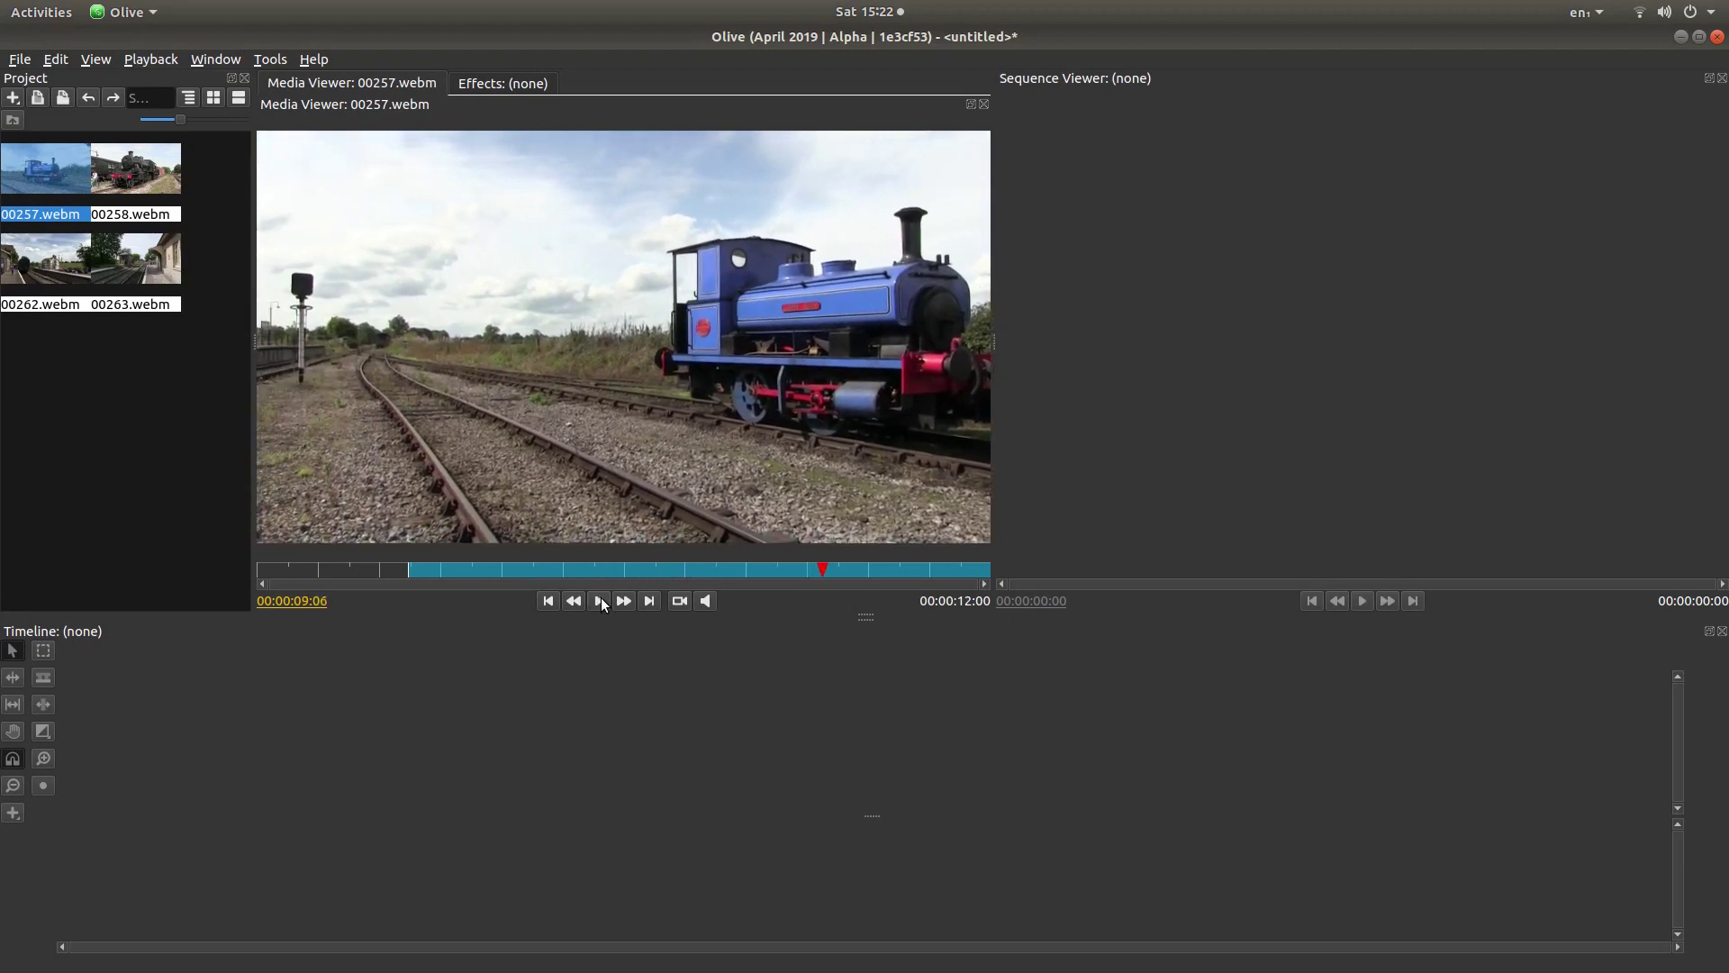
right_click(835, 569)
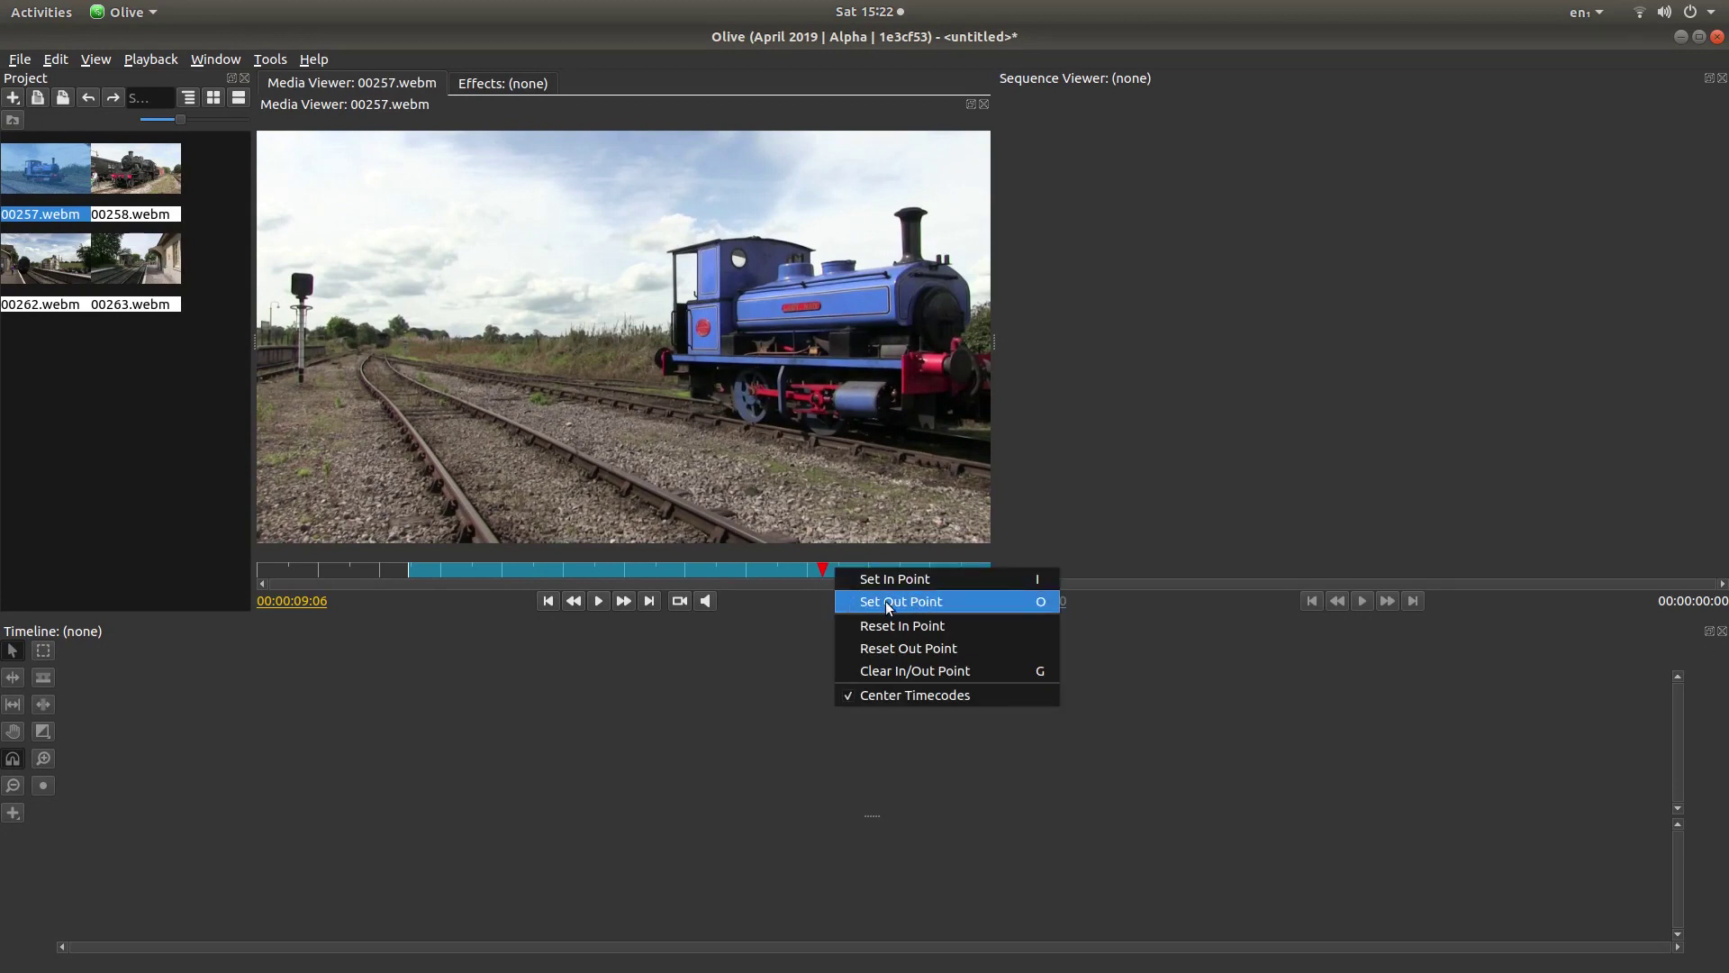
click(956, 608)
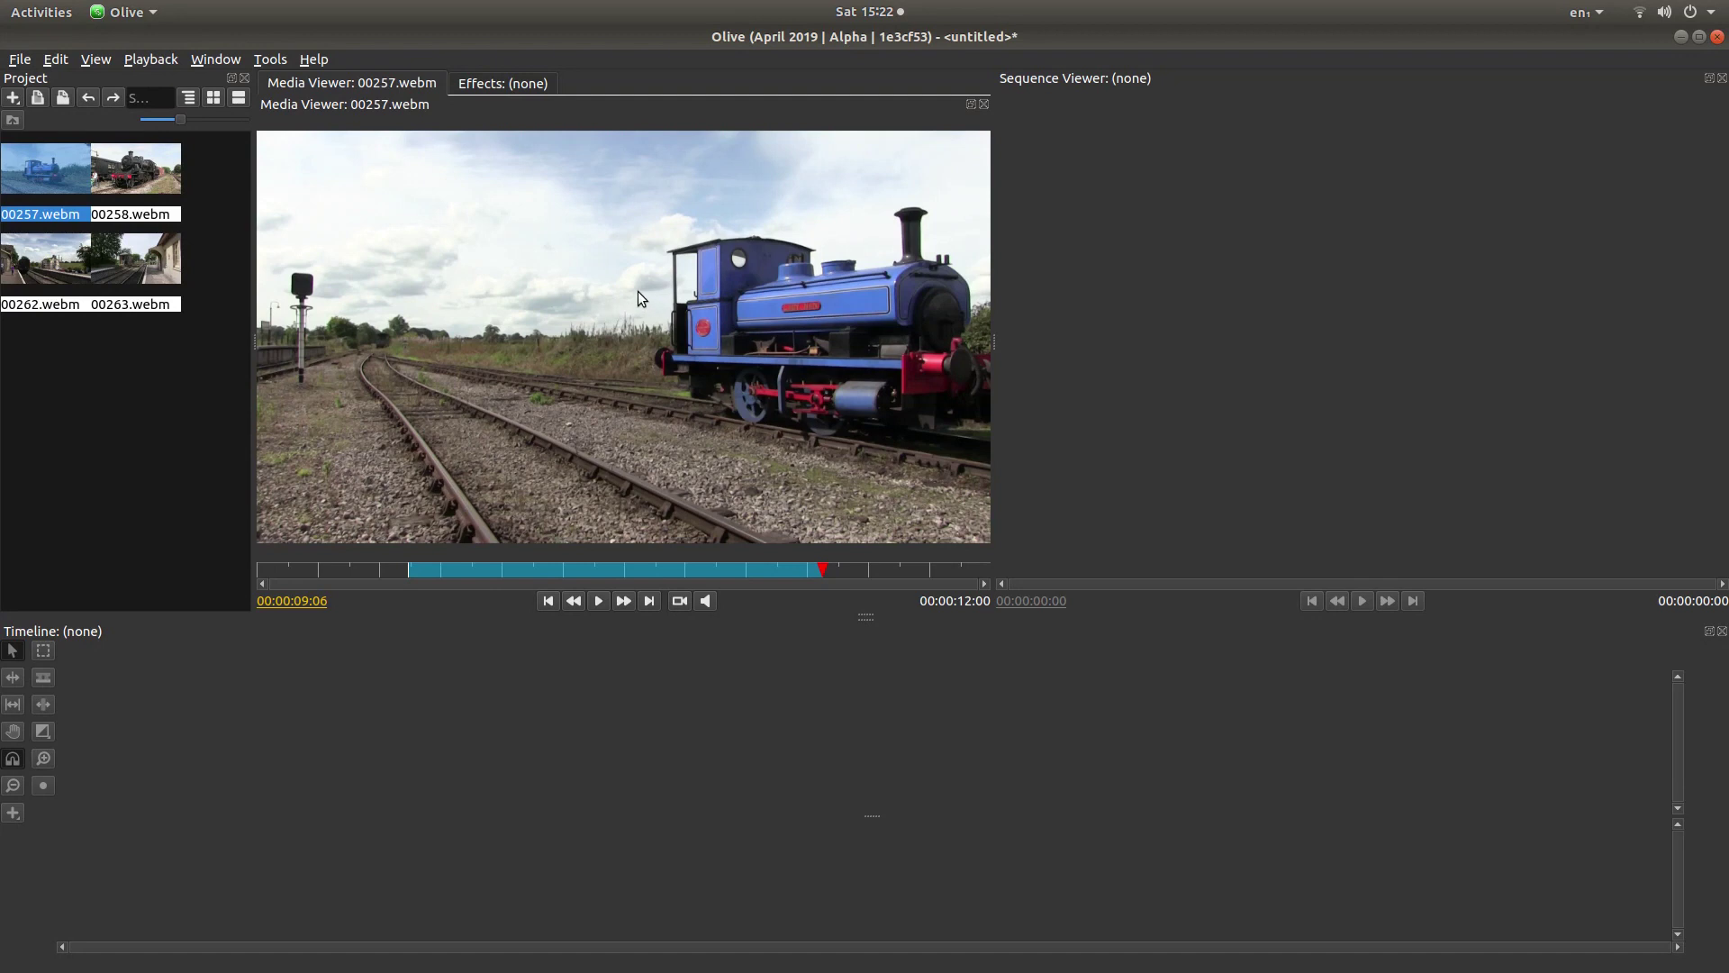
drag(630, 294, 115, 769)
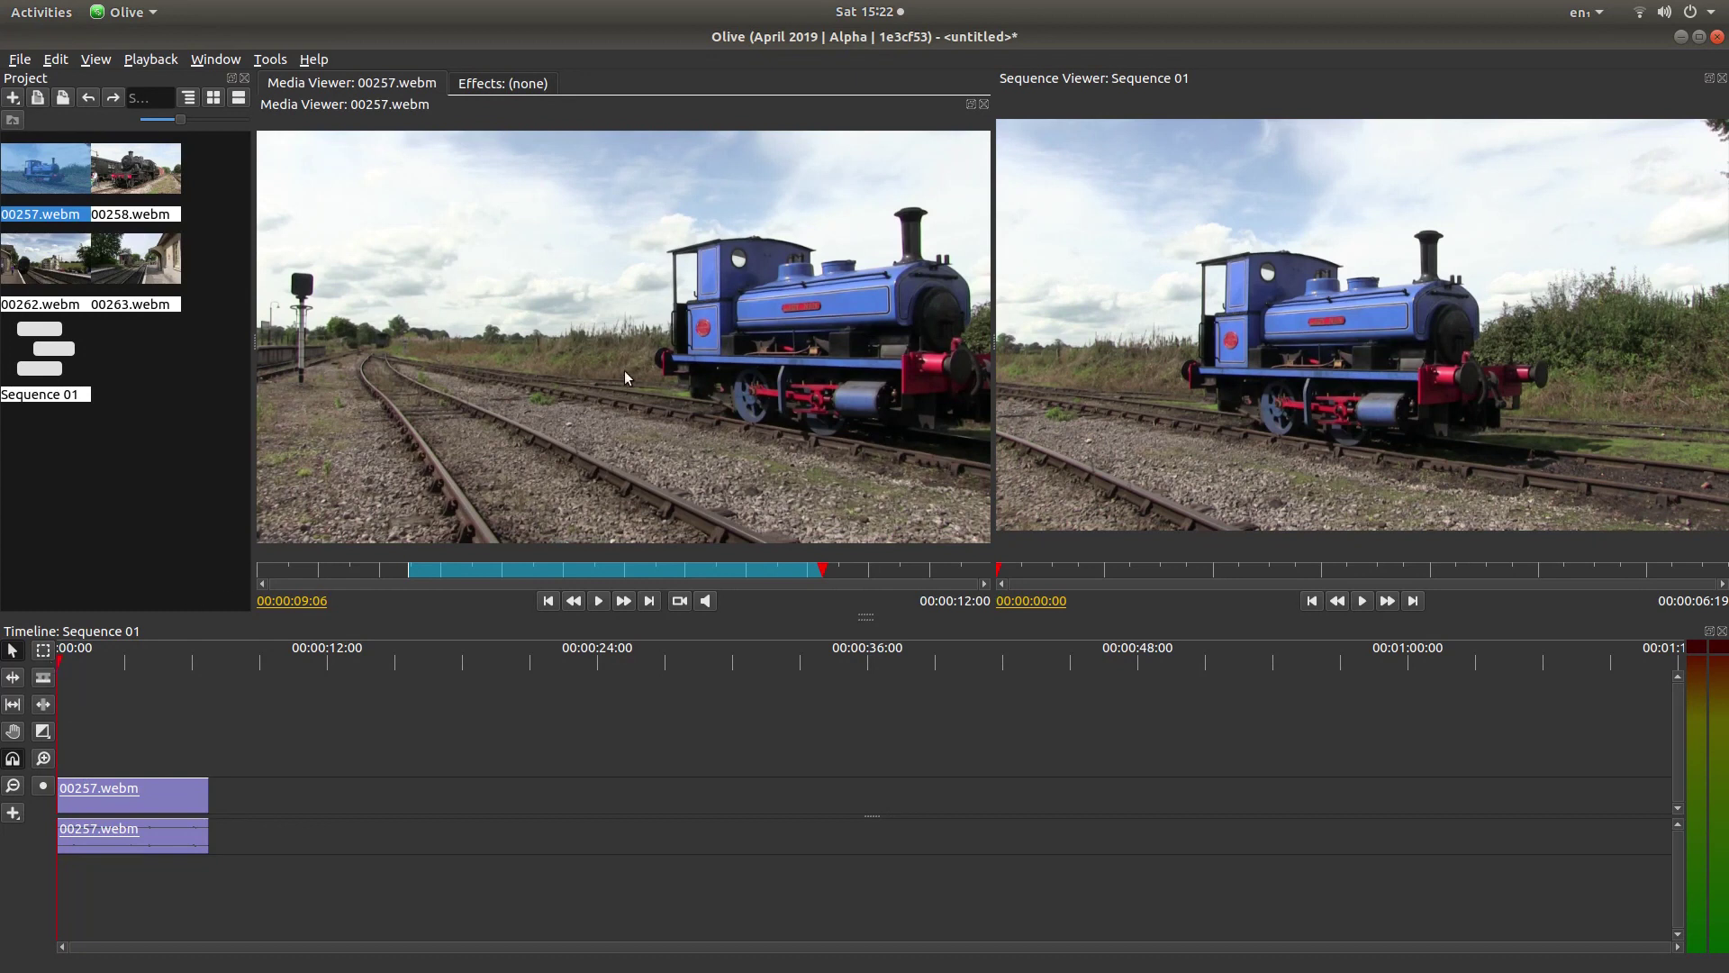
- Preview 00258.webm and set its in point at 00:00:04:05
click(130, 182)
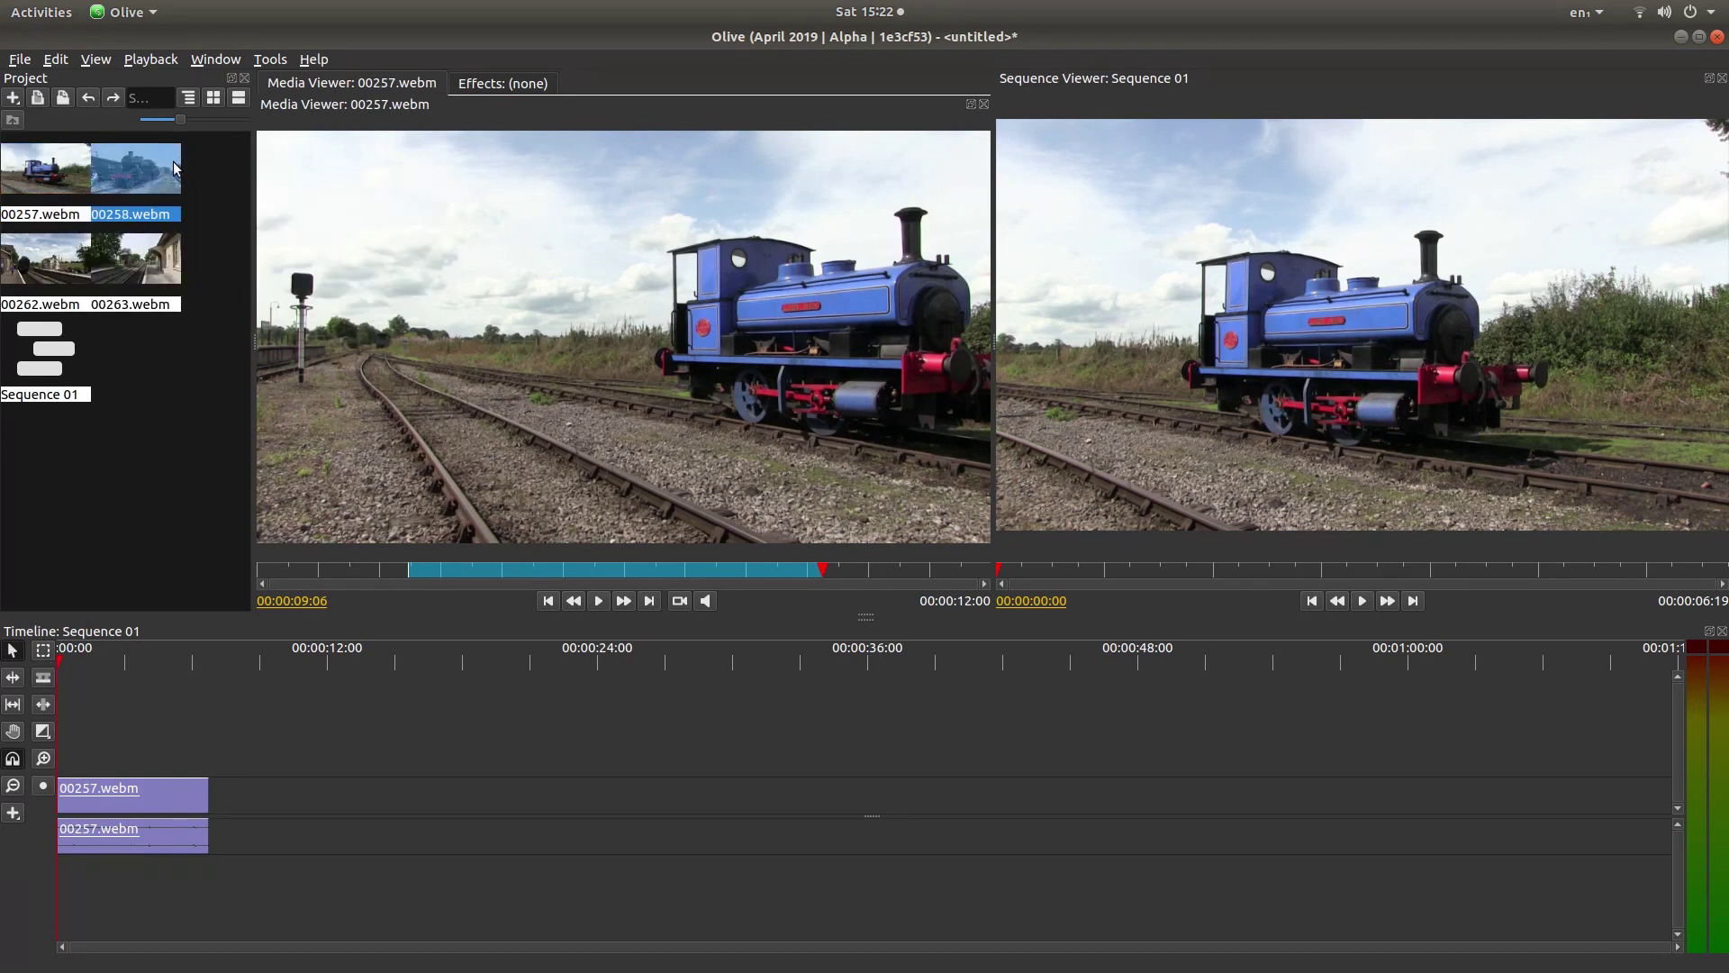
right_click(140, 180)
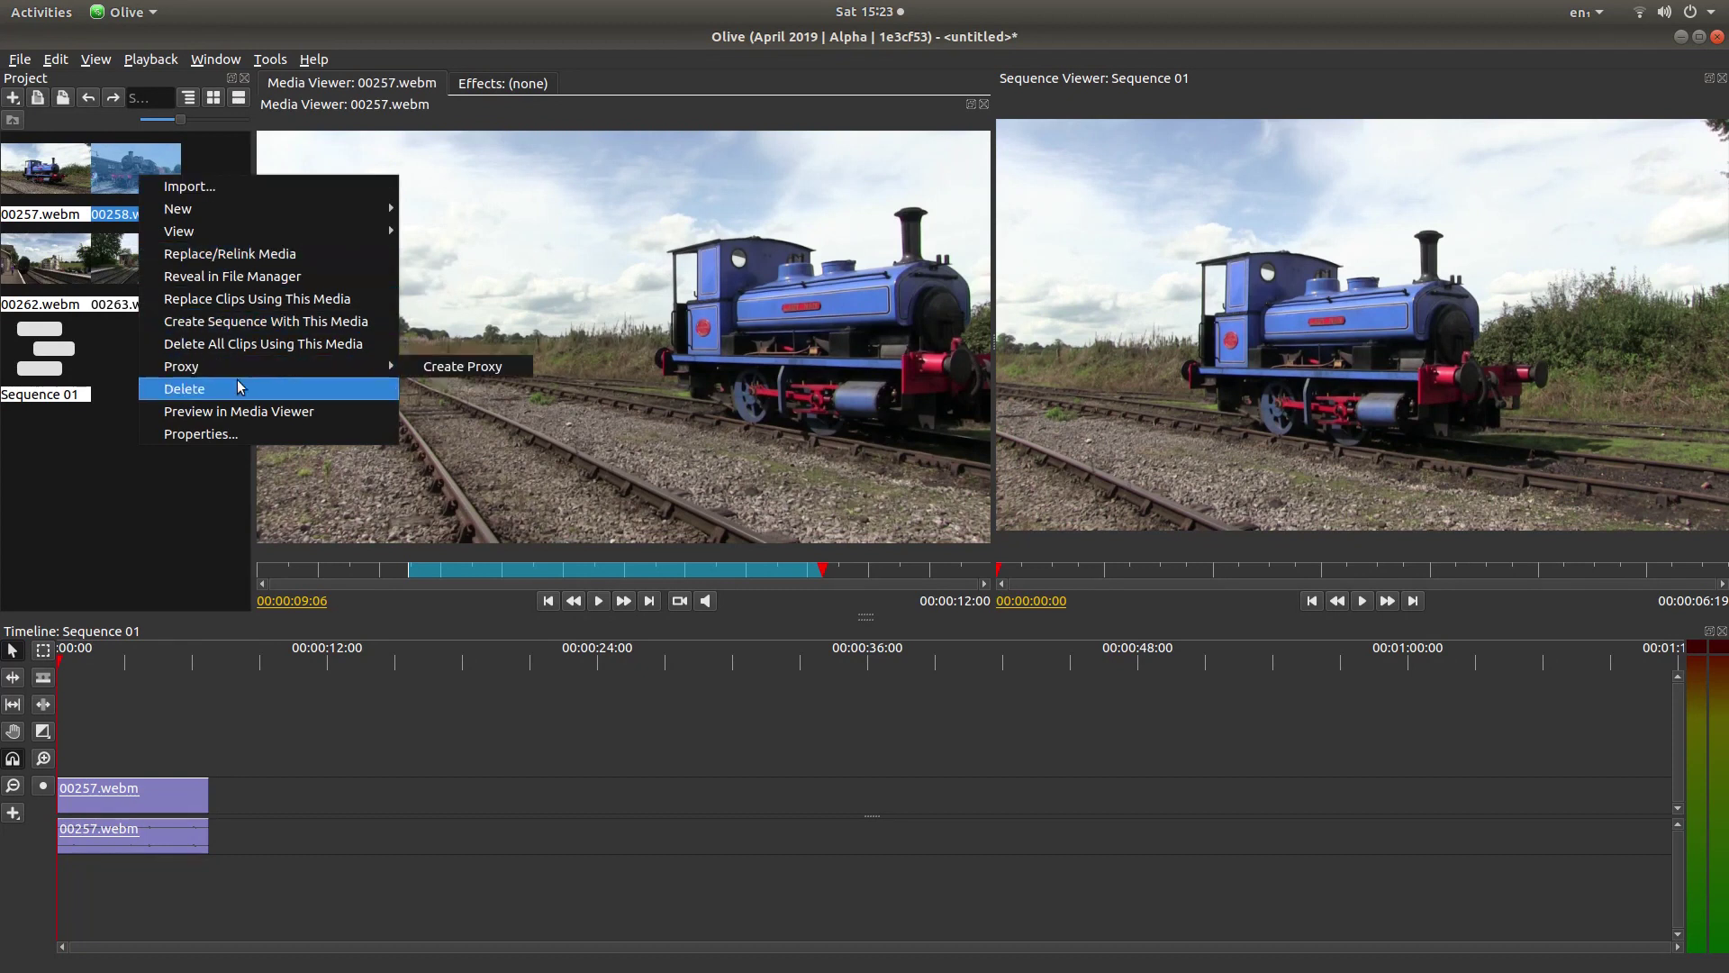
click(309, 412)
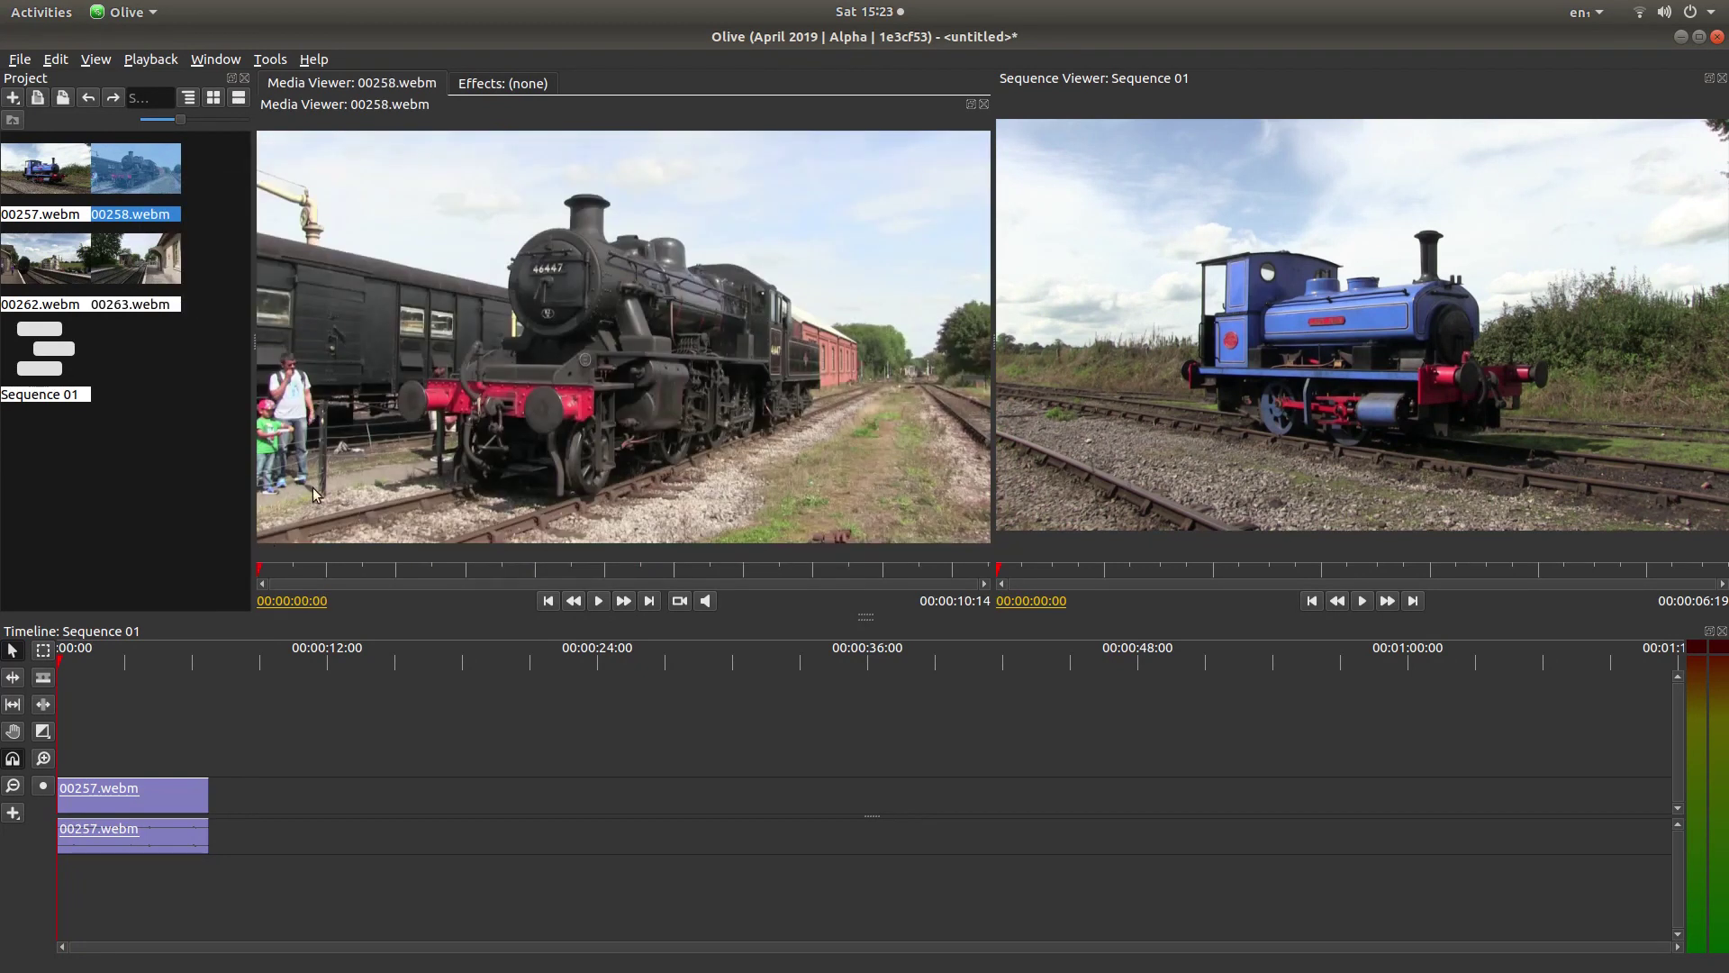
drag(262, 571, 550, 573)
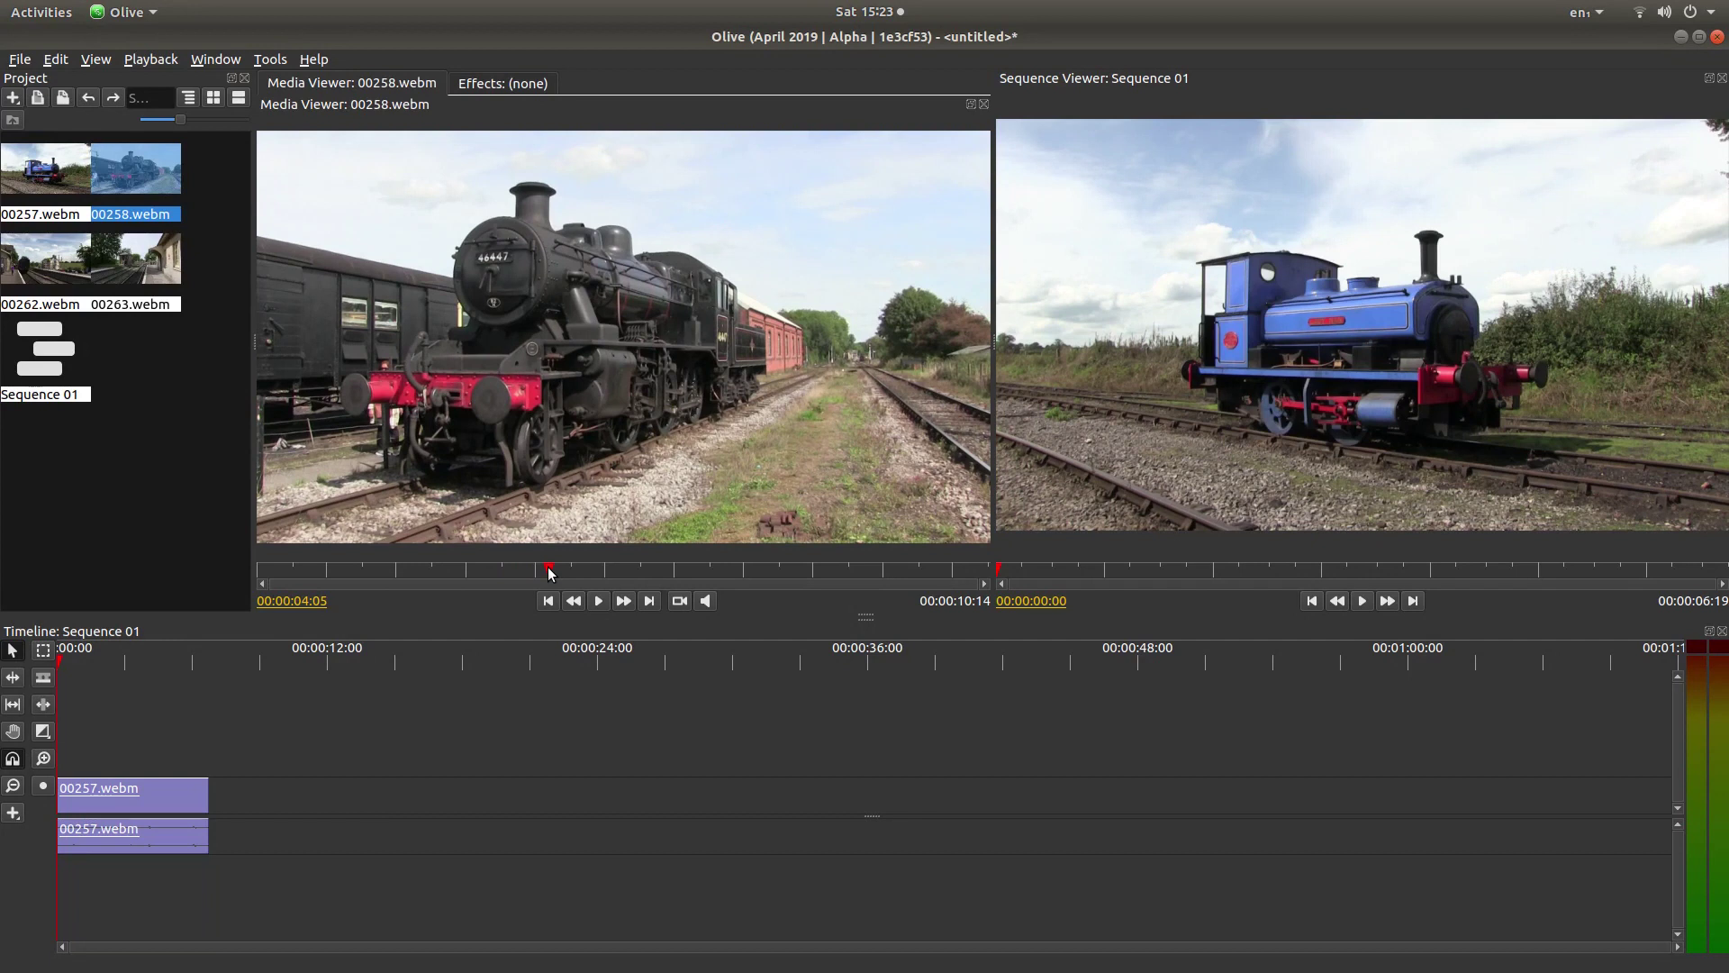
right_click(551, 573)
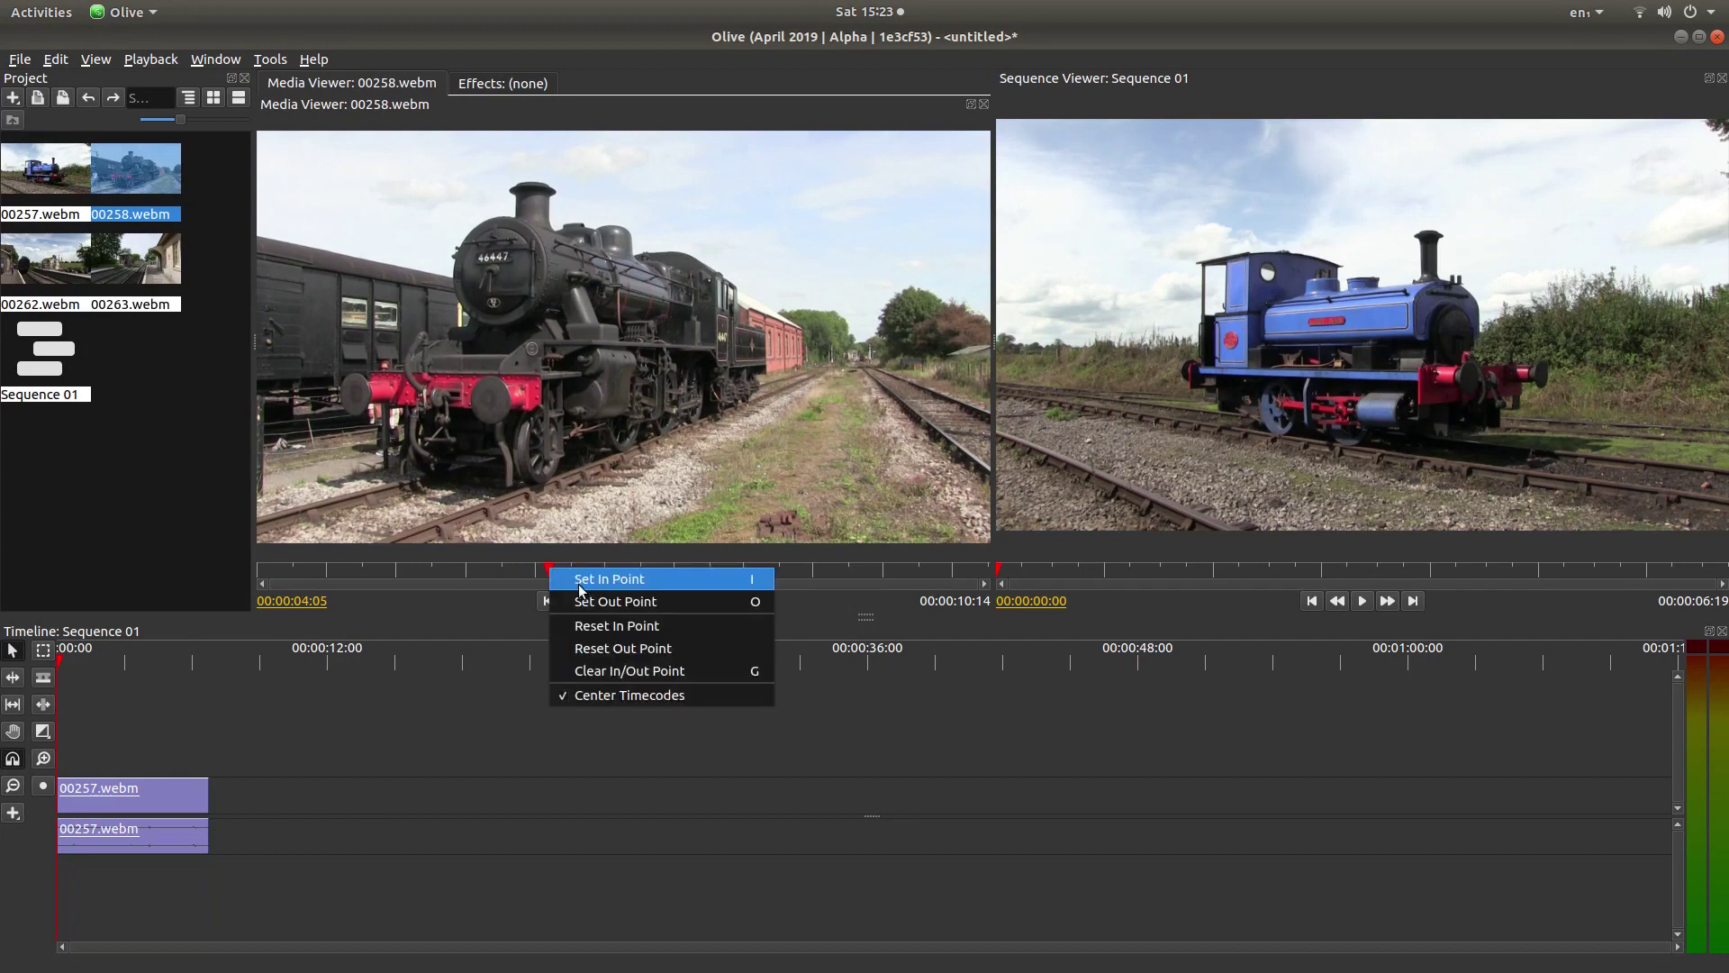
click(625, 581)
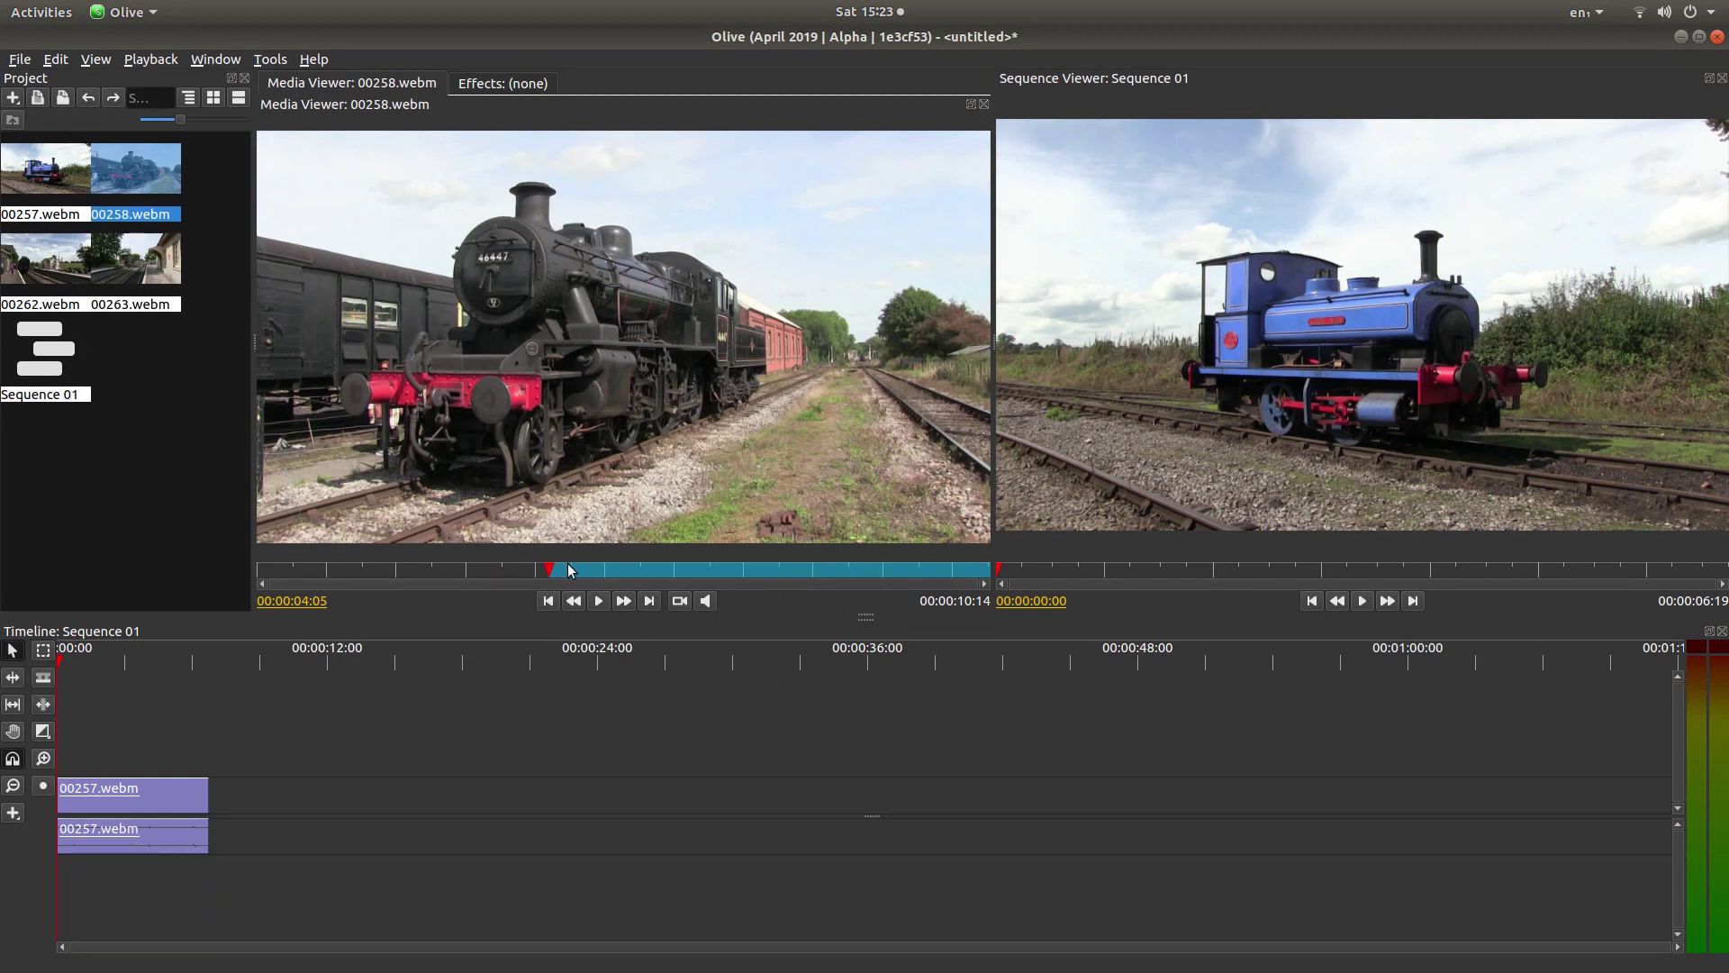
- Set 00258.webm's out point for a 00:00:10:14 section and place it right after 00257.webm
click(581, 571)
drag(586, 576, 709, 573)
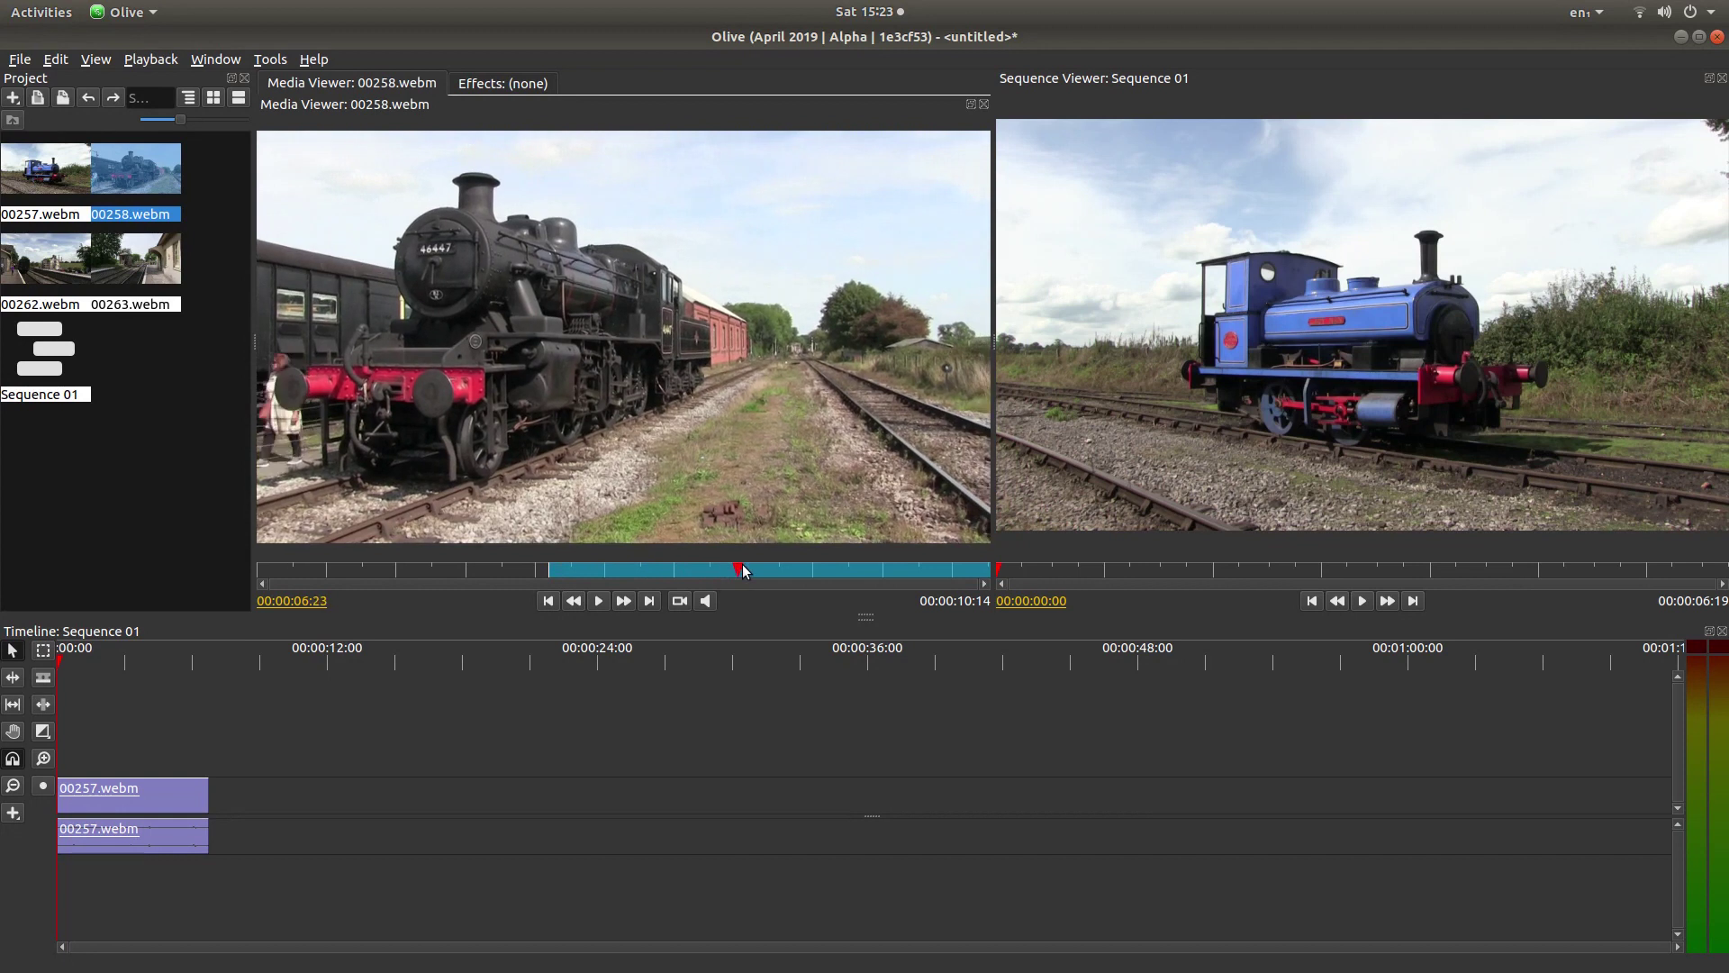
drag(744, 570, 890, 567)
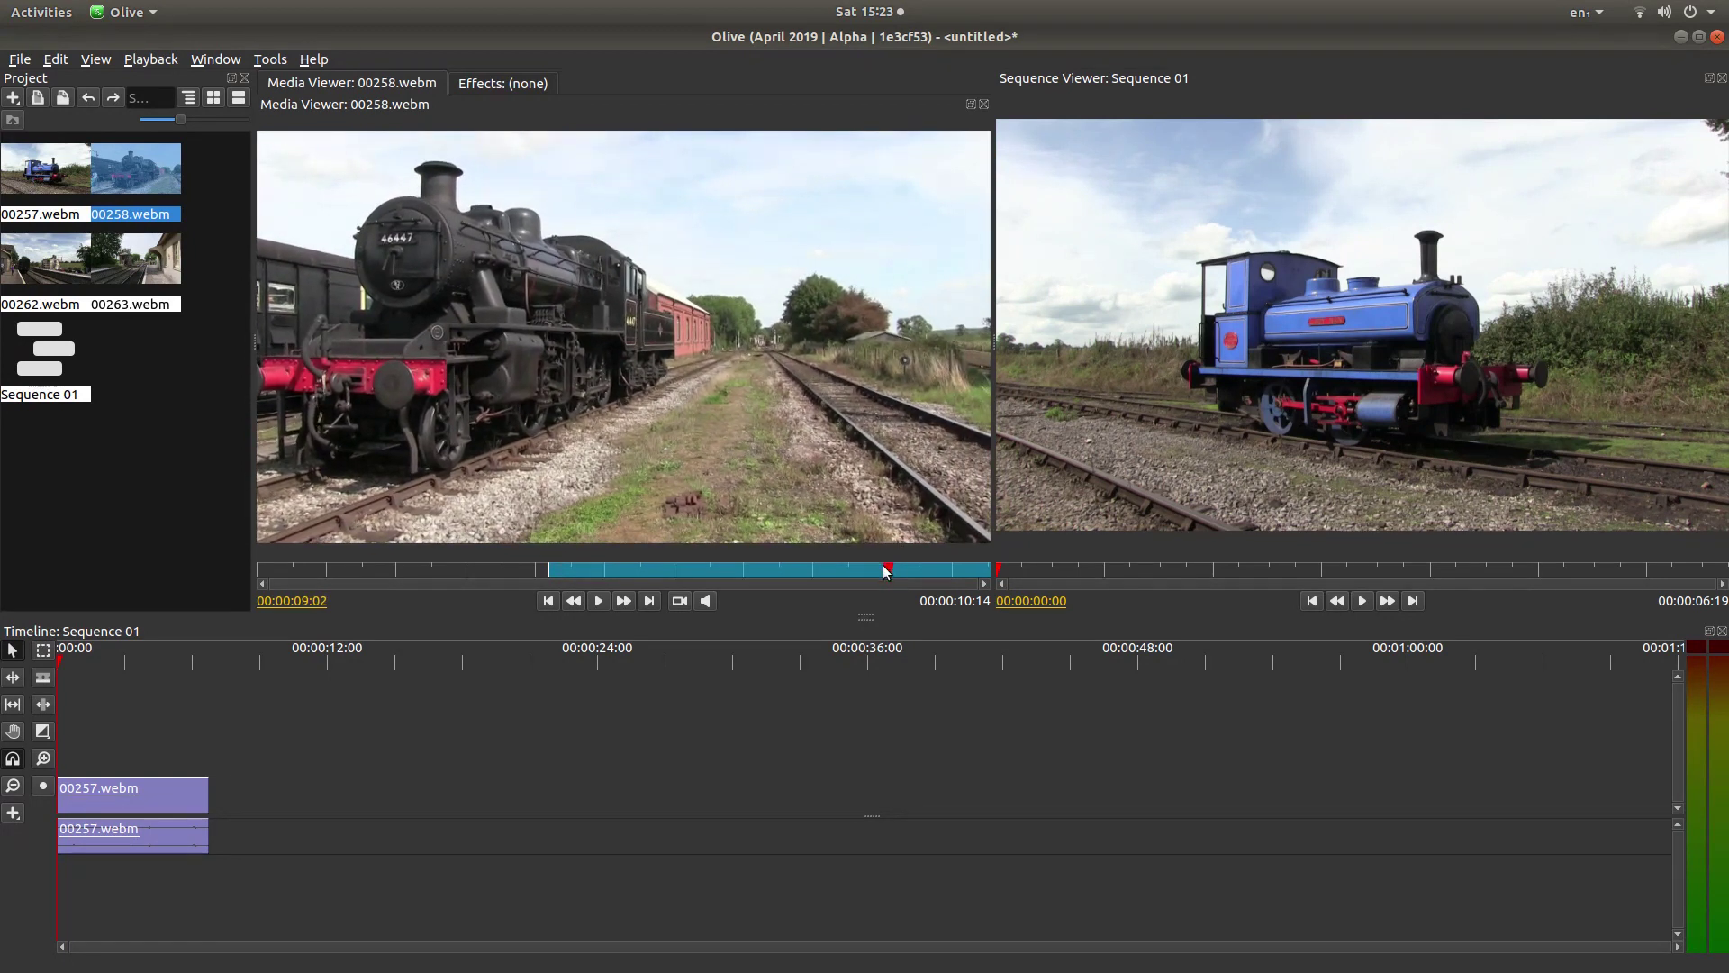
right_click(886, 571)
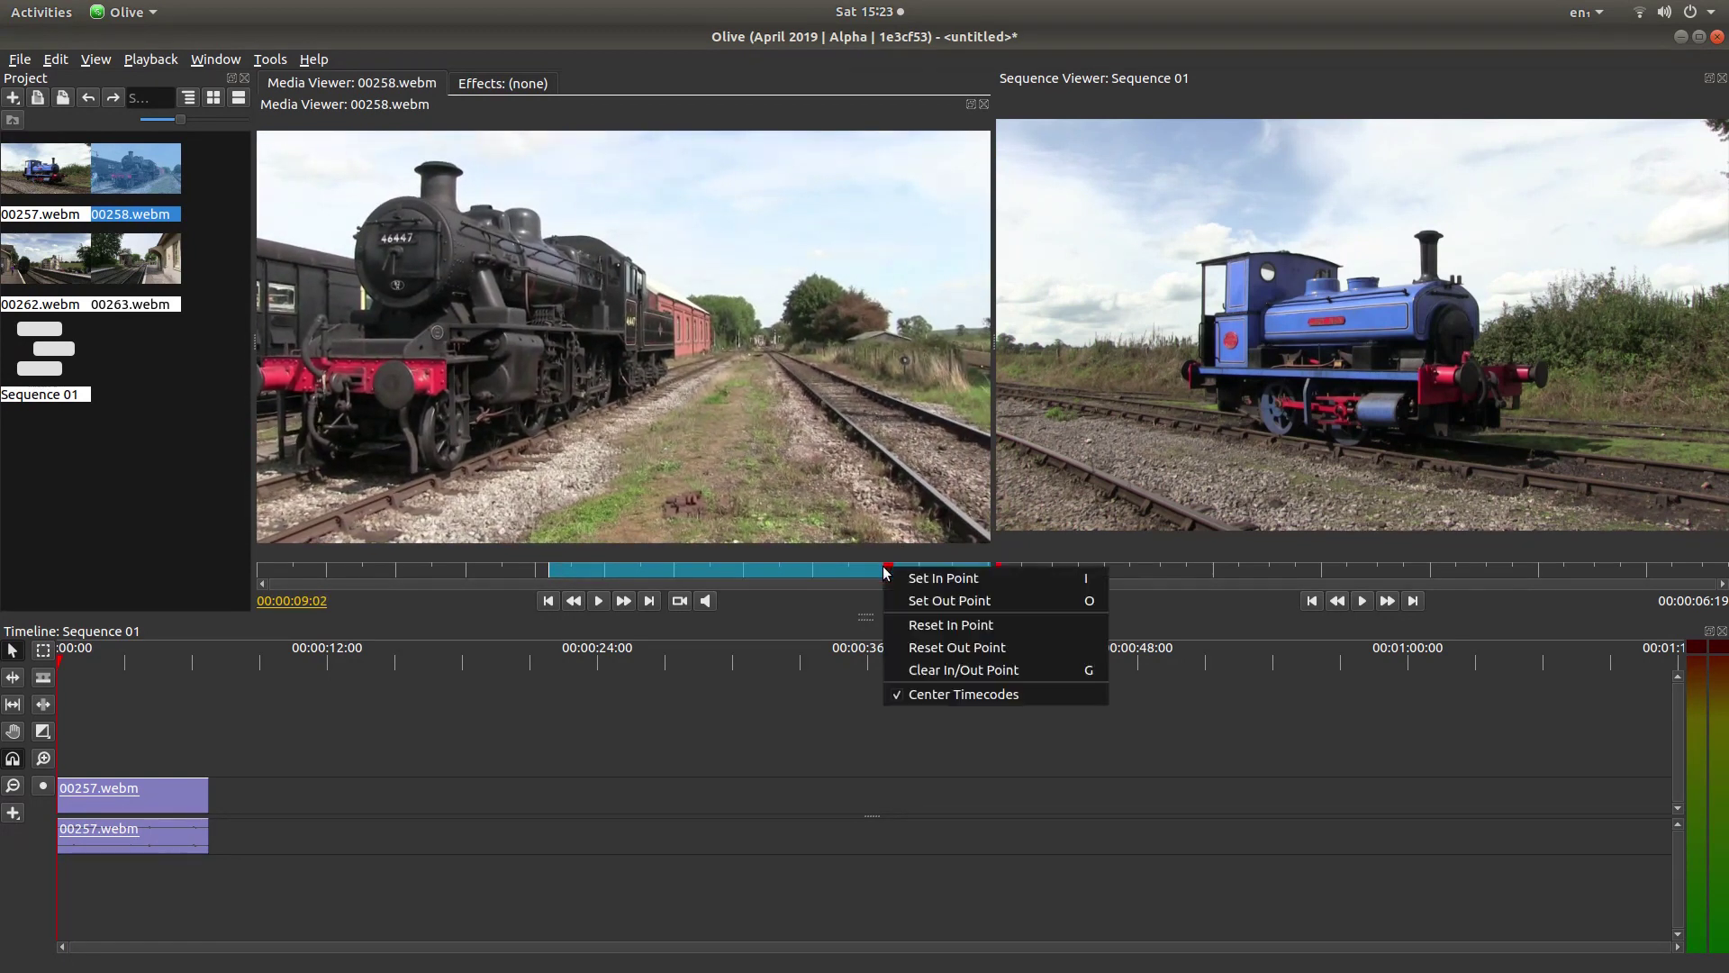
click(948, 605)
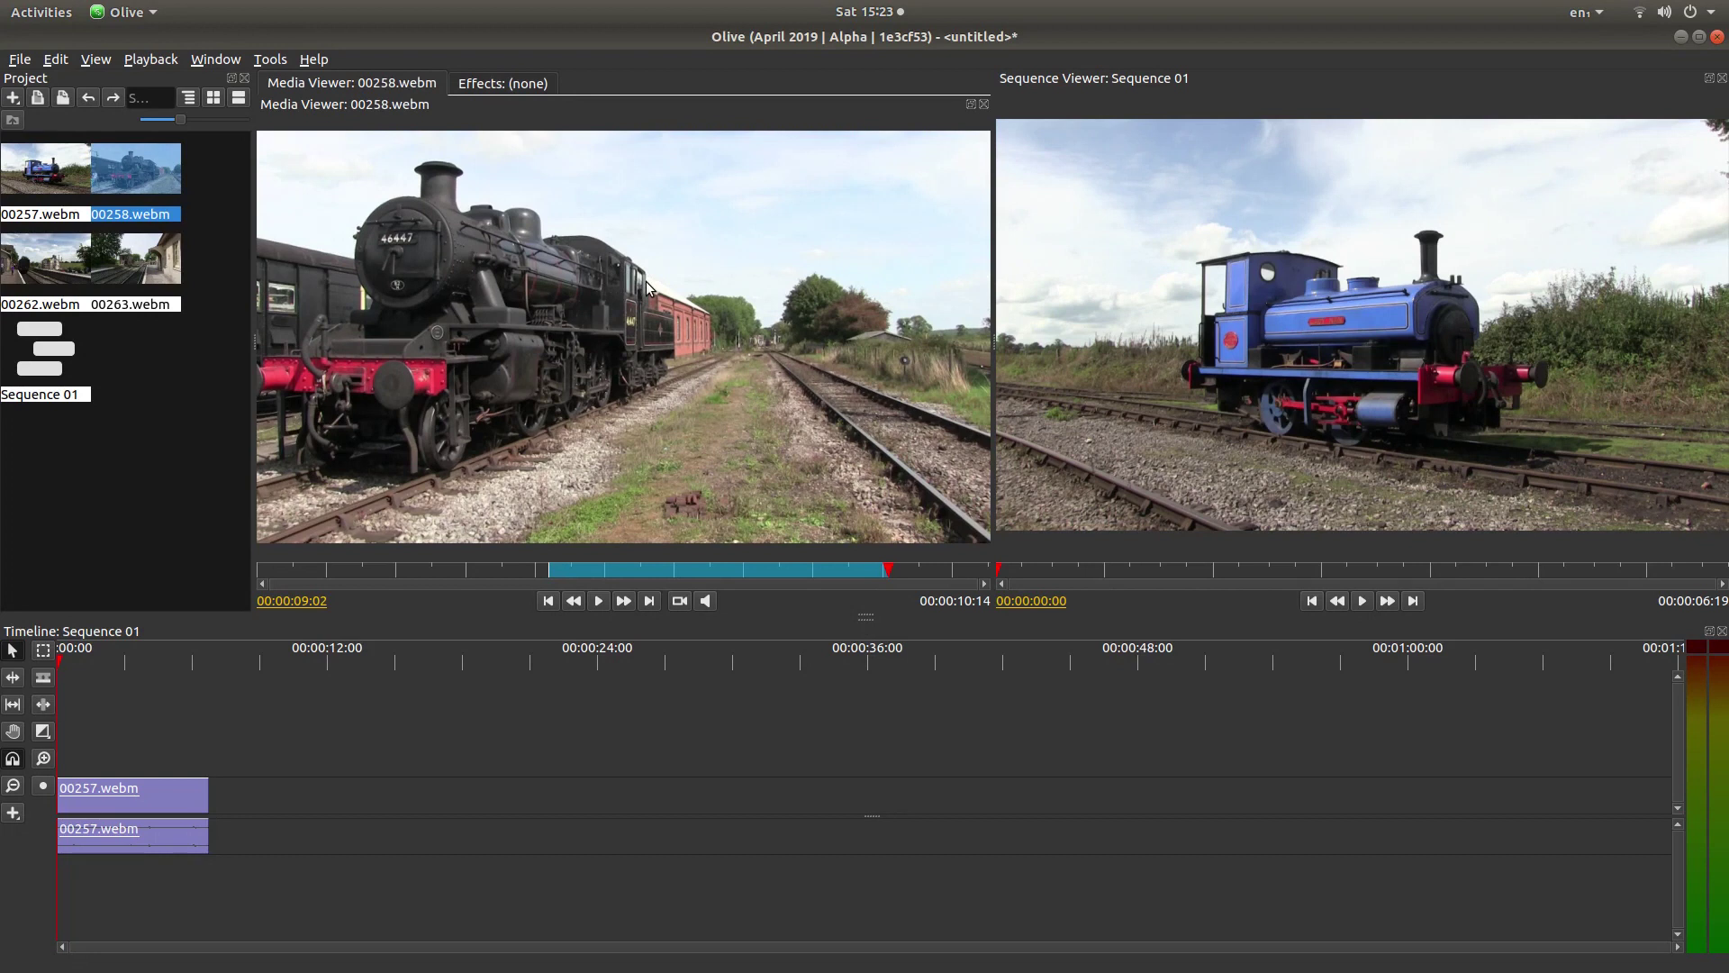
drag(647, 287, 258, 826)
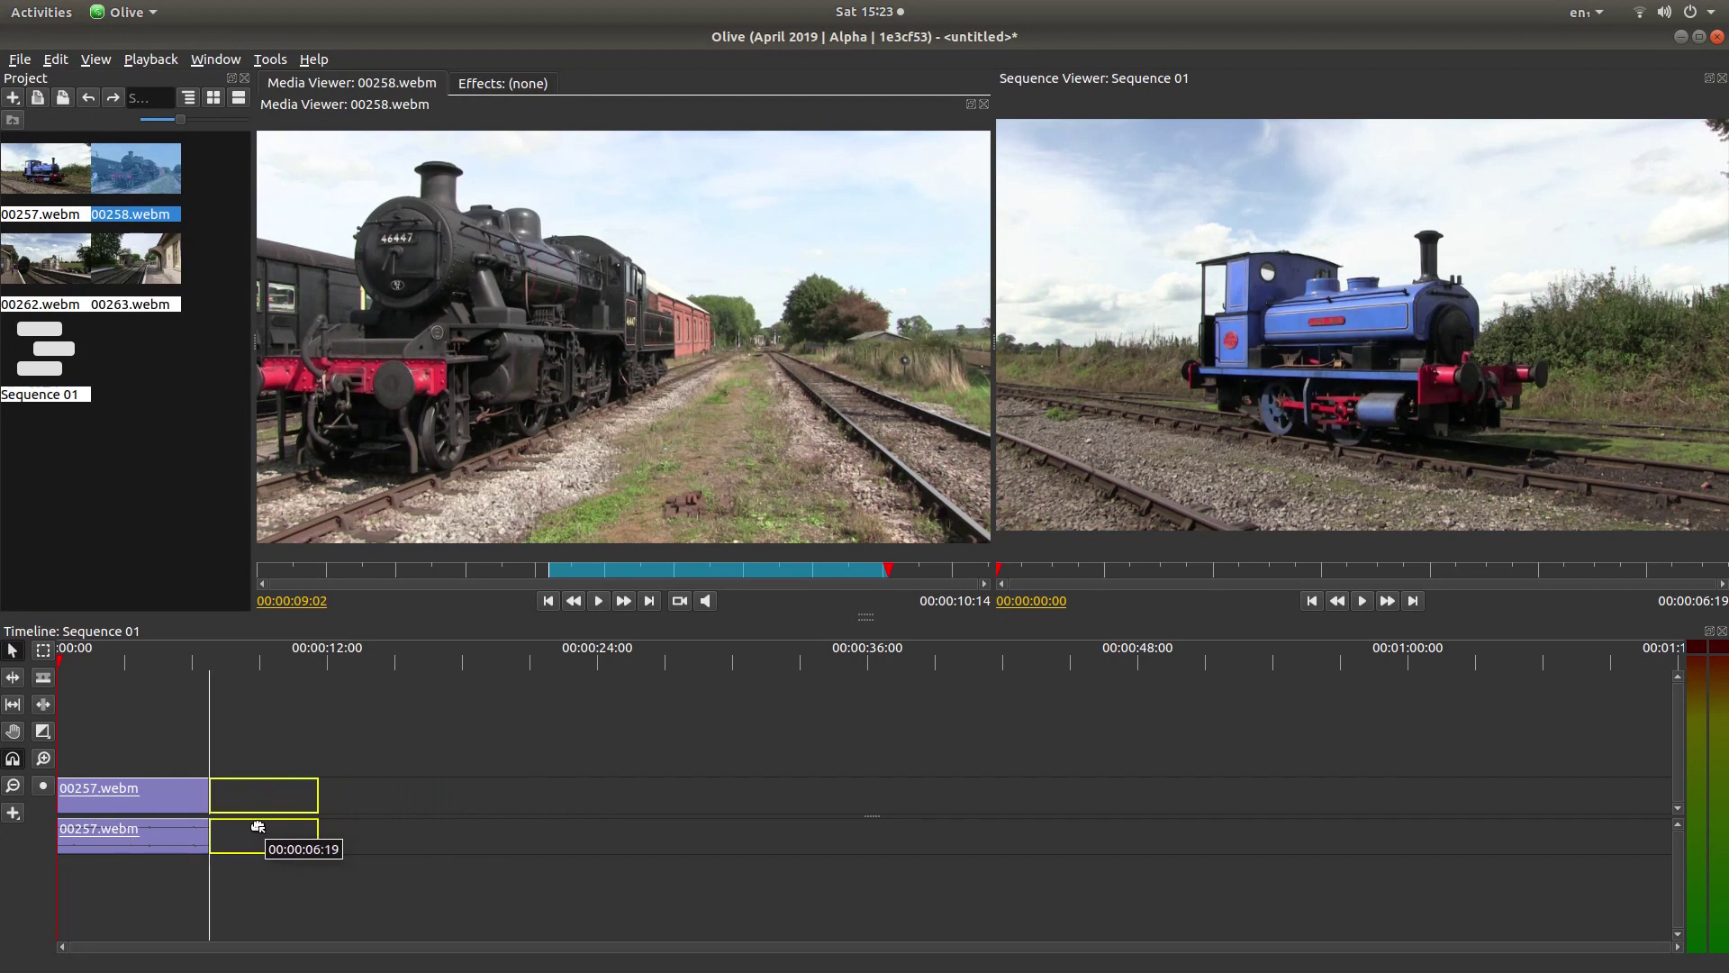
mouse_move(258, 827)
mouse_down()
mouse_move(288, 825)
mouse_move(238, 822)
mouse_move(306, 809)
mouse_move(262, 807)
mouse_up()
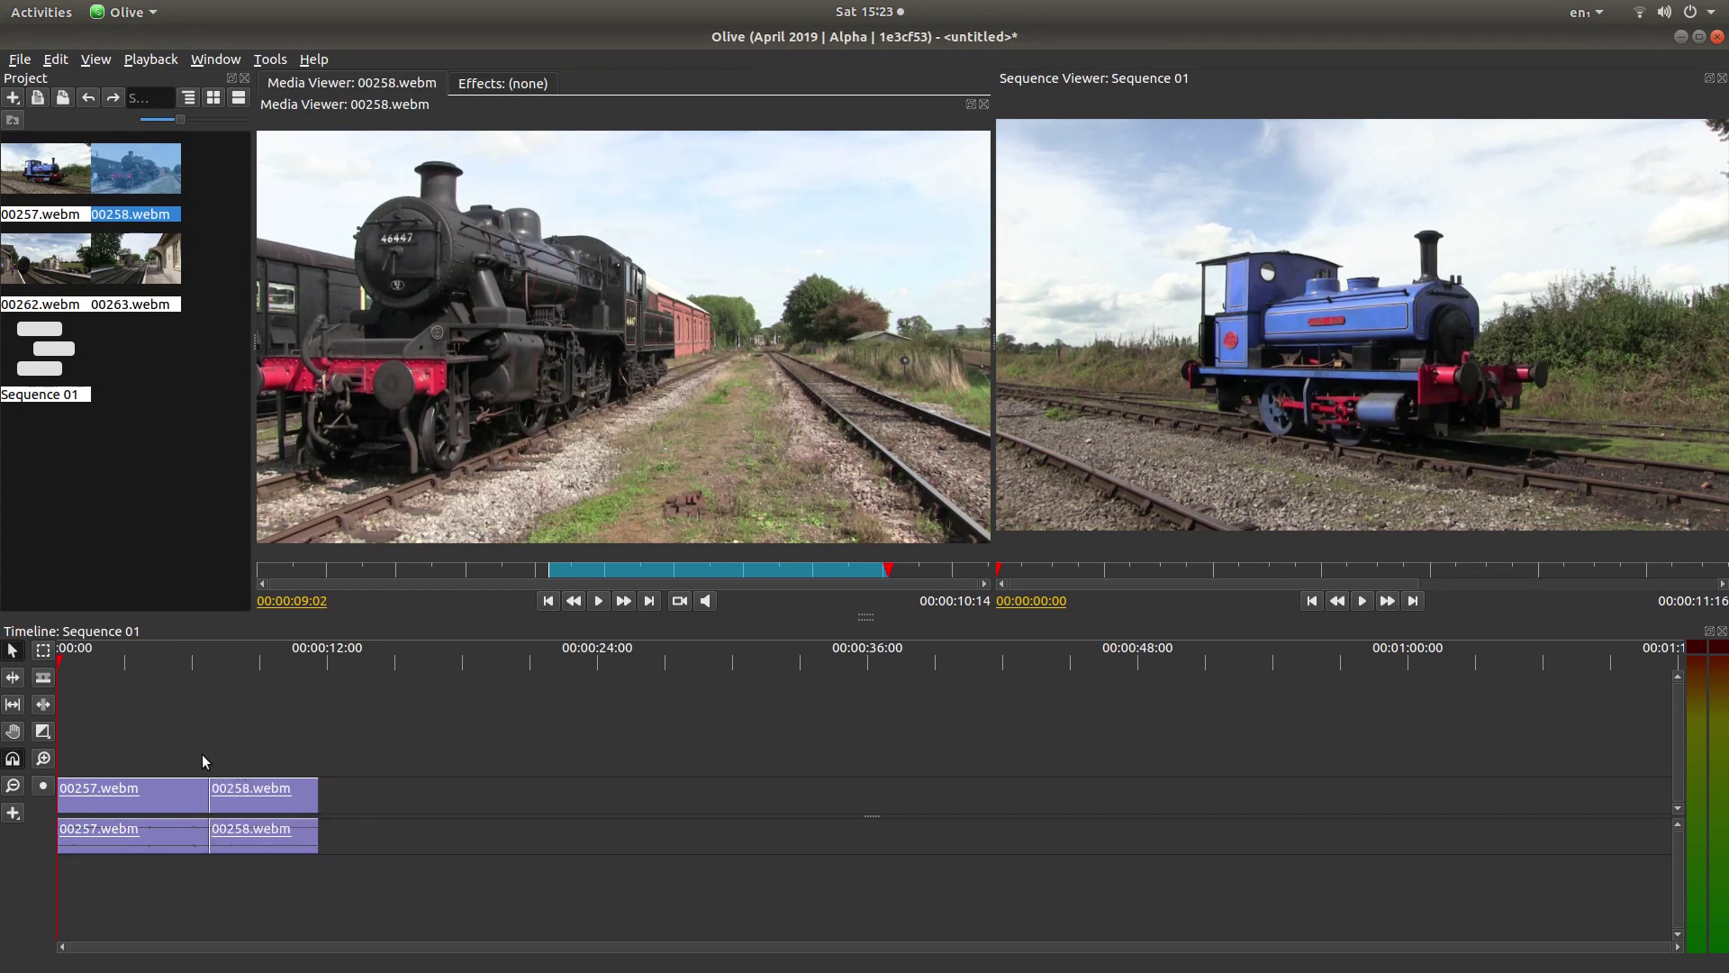
- Preview 00262.webm, scrub to 00:00:23:16 and set it as the in point
click(36, 260)
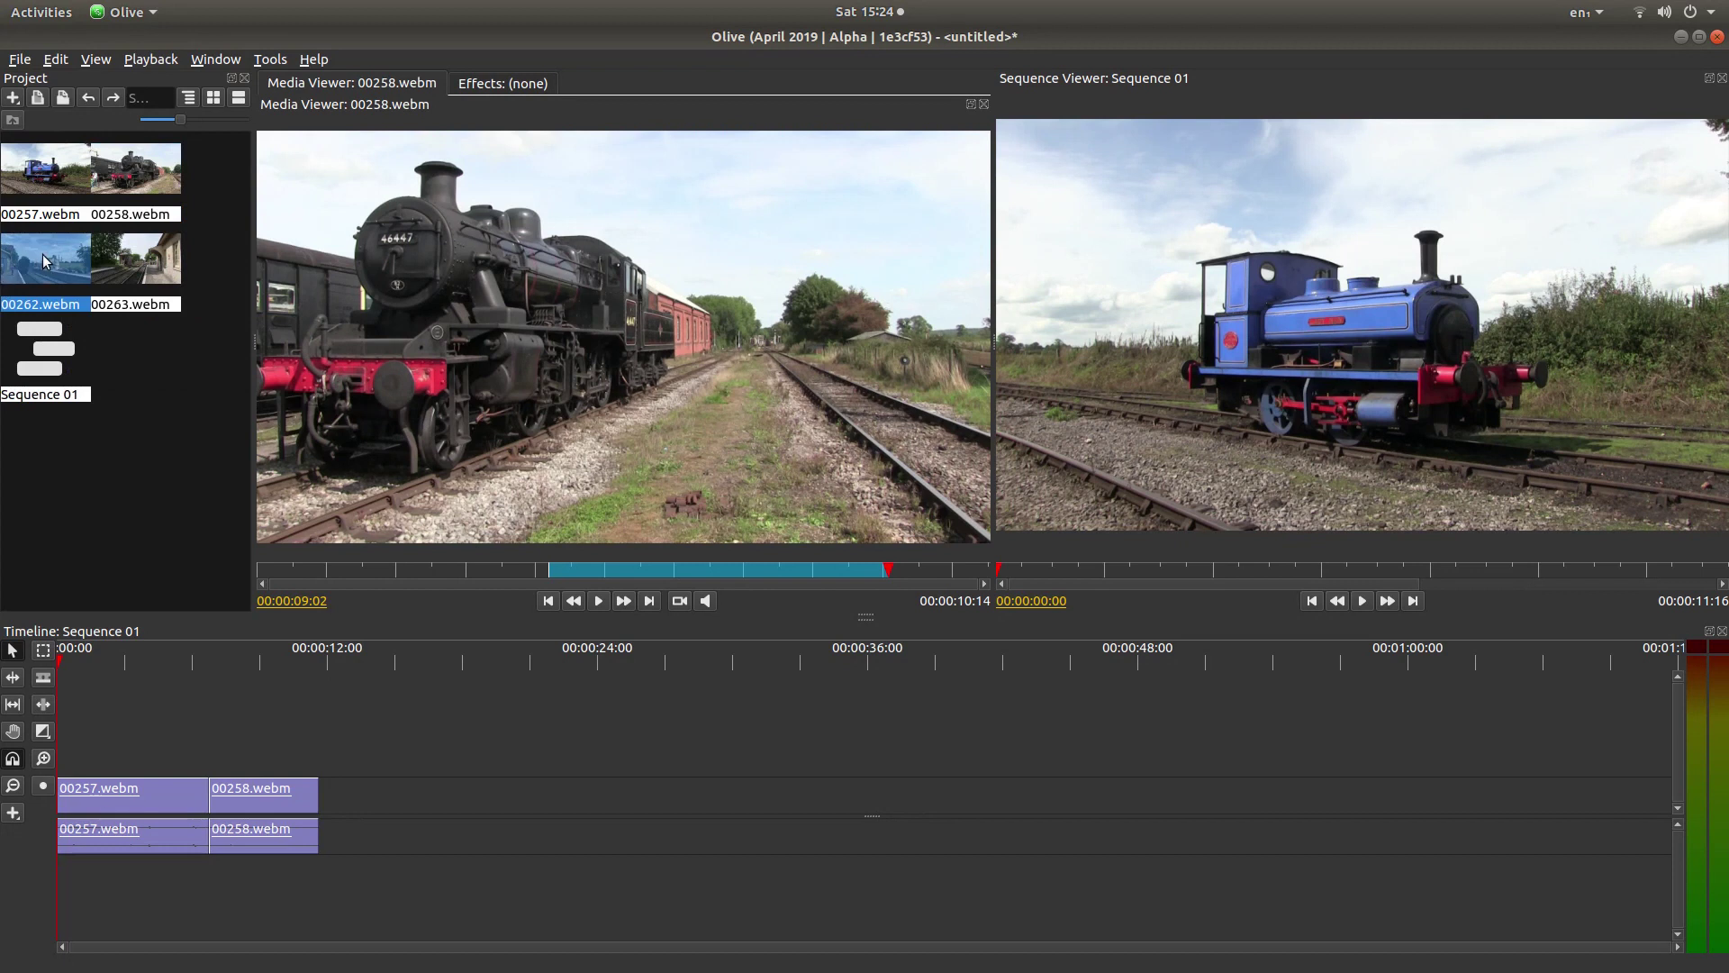
right_click(44, 256)
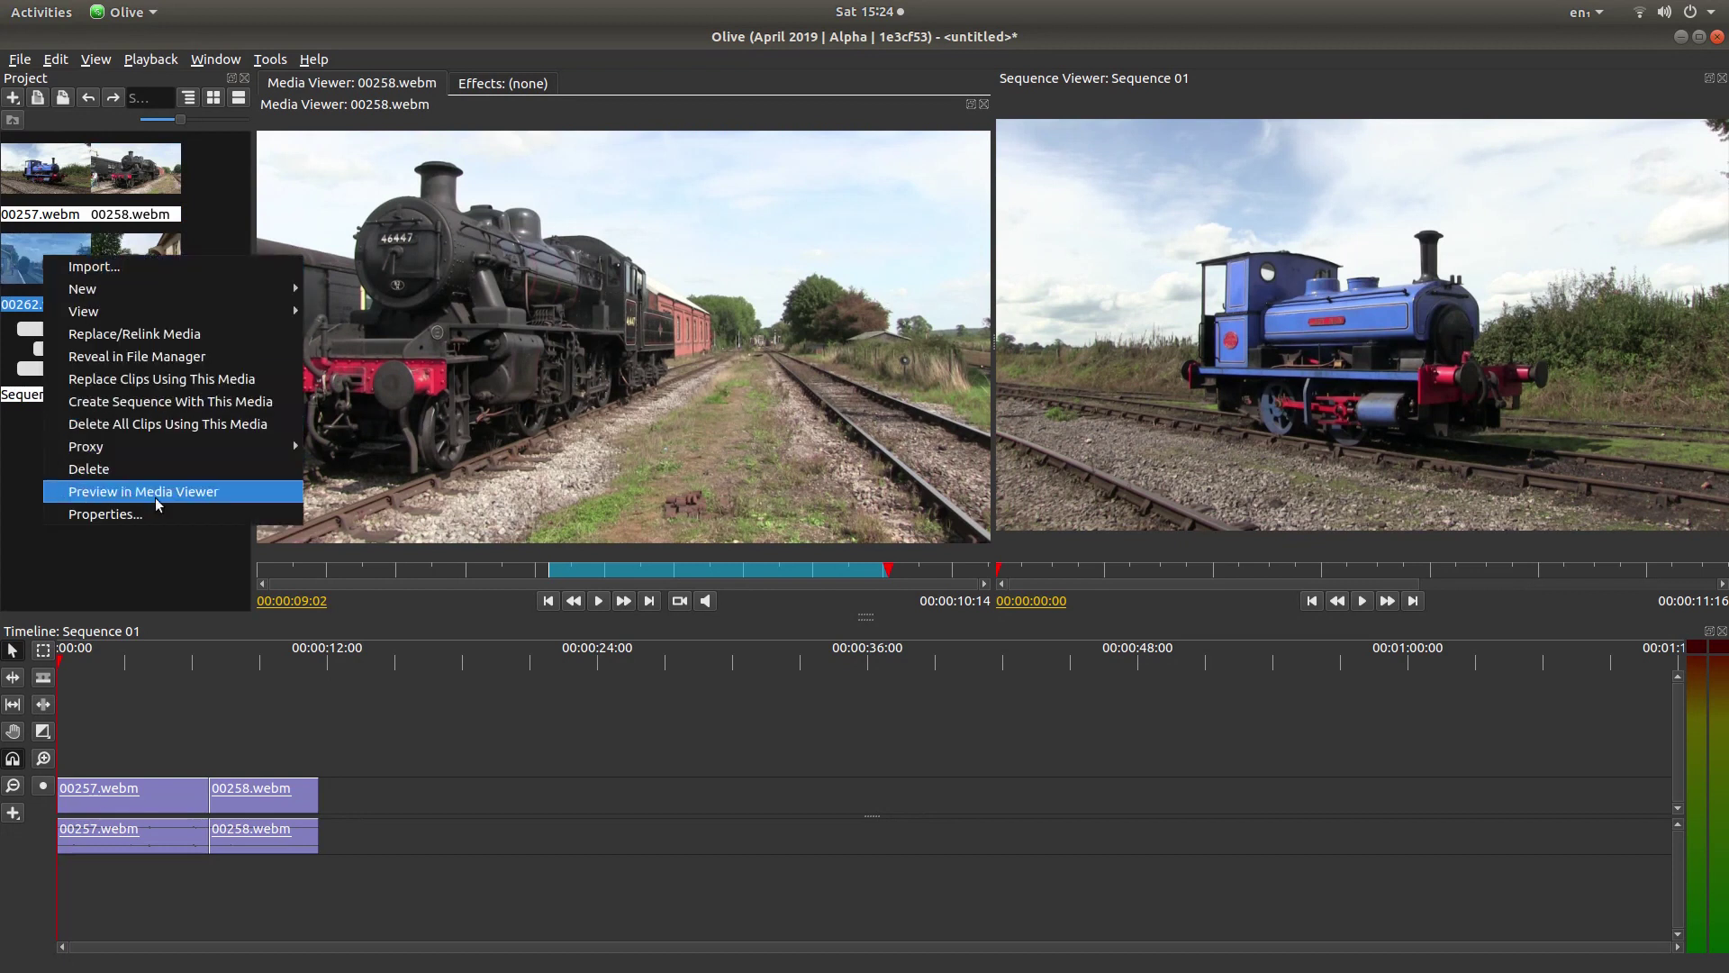
click(202, 495)
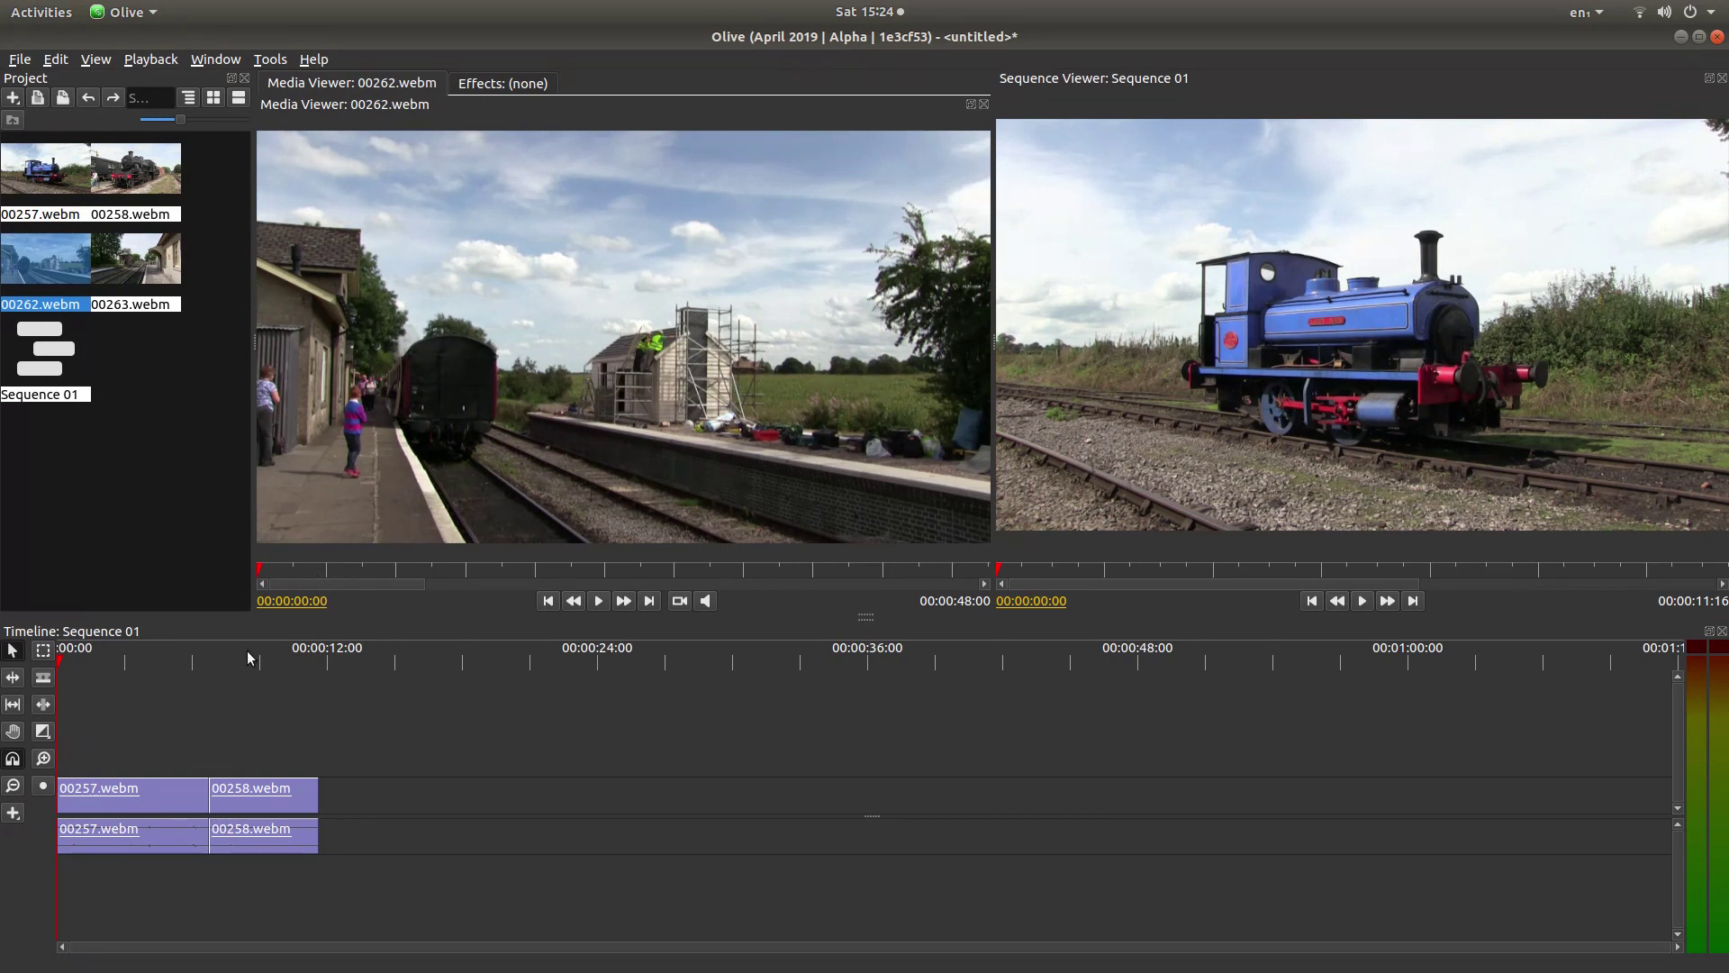
click(773, 570)
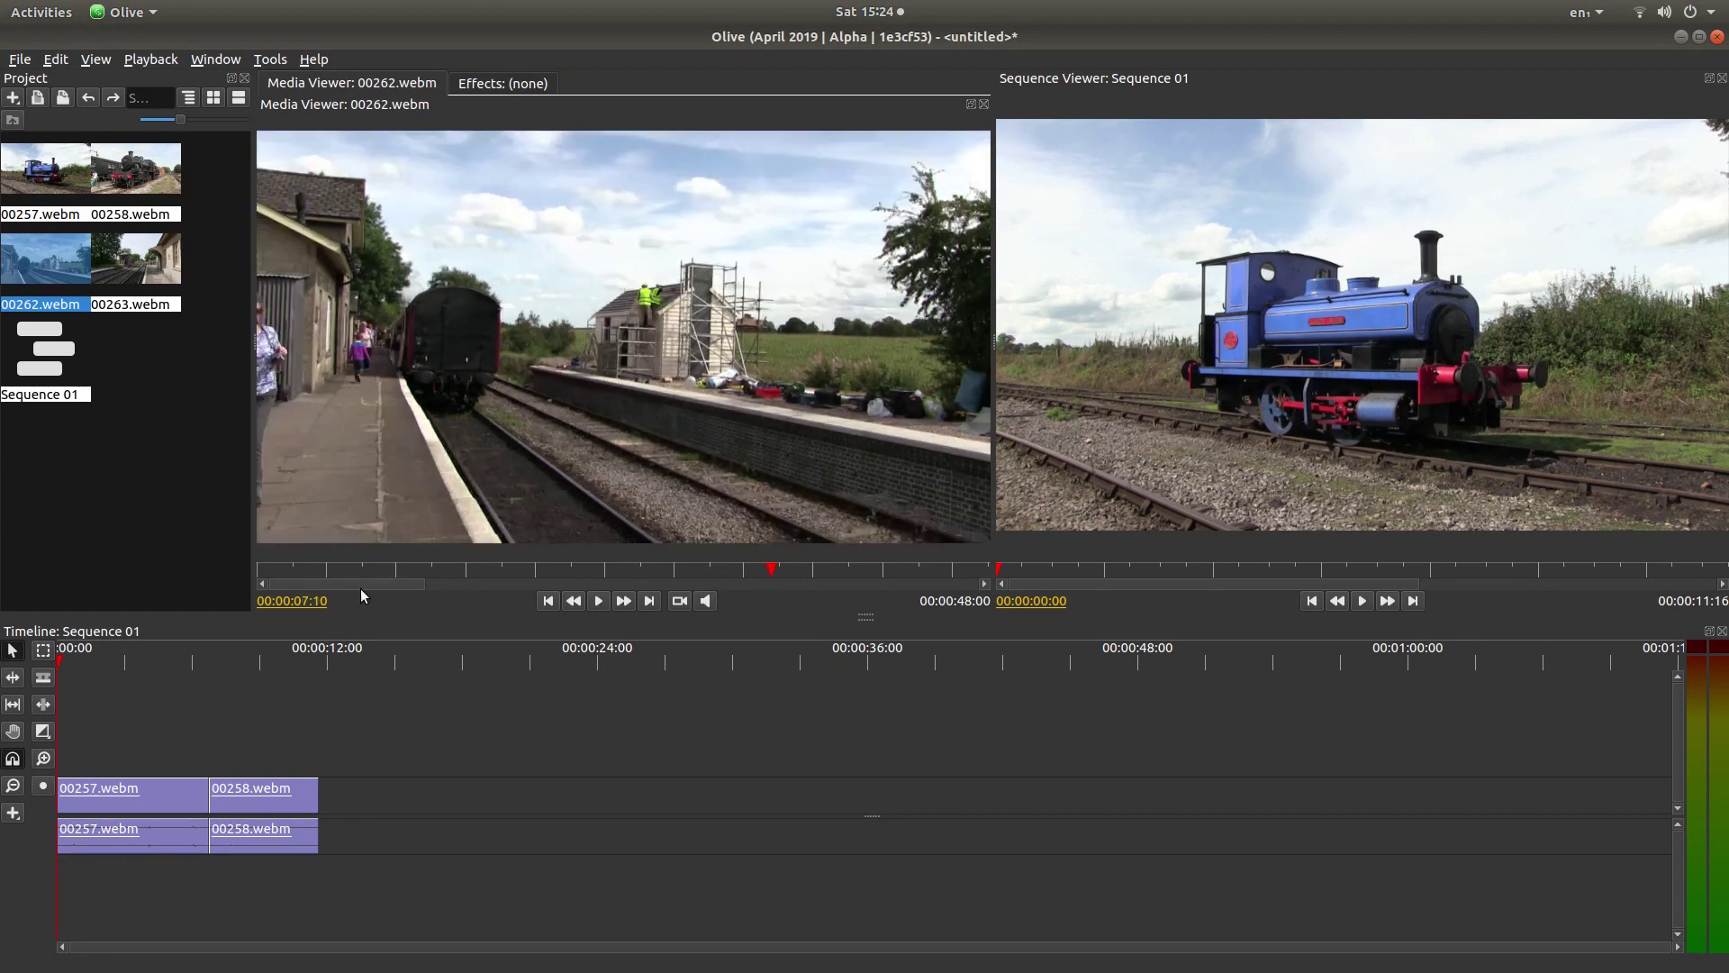
drag(360, 586, 455, 591)
click(552, 570)
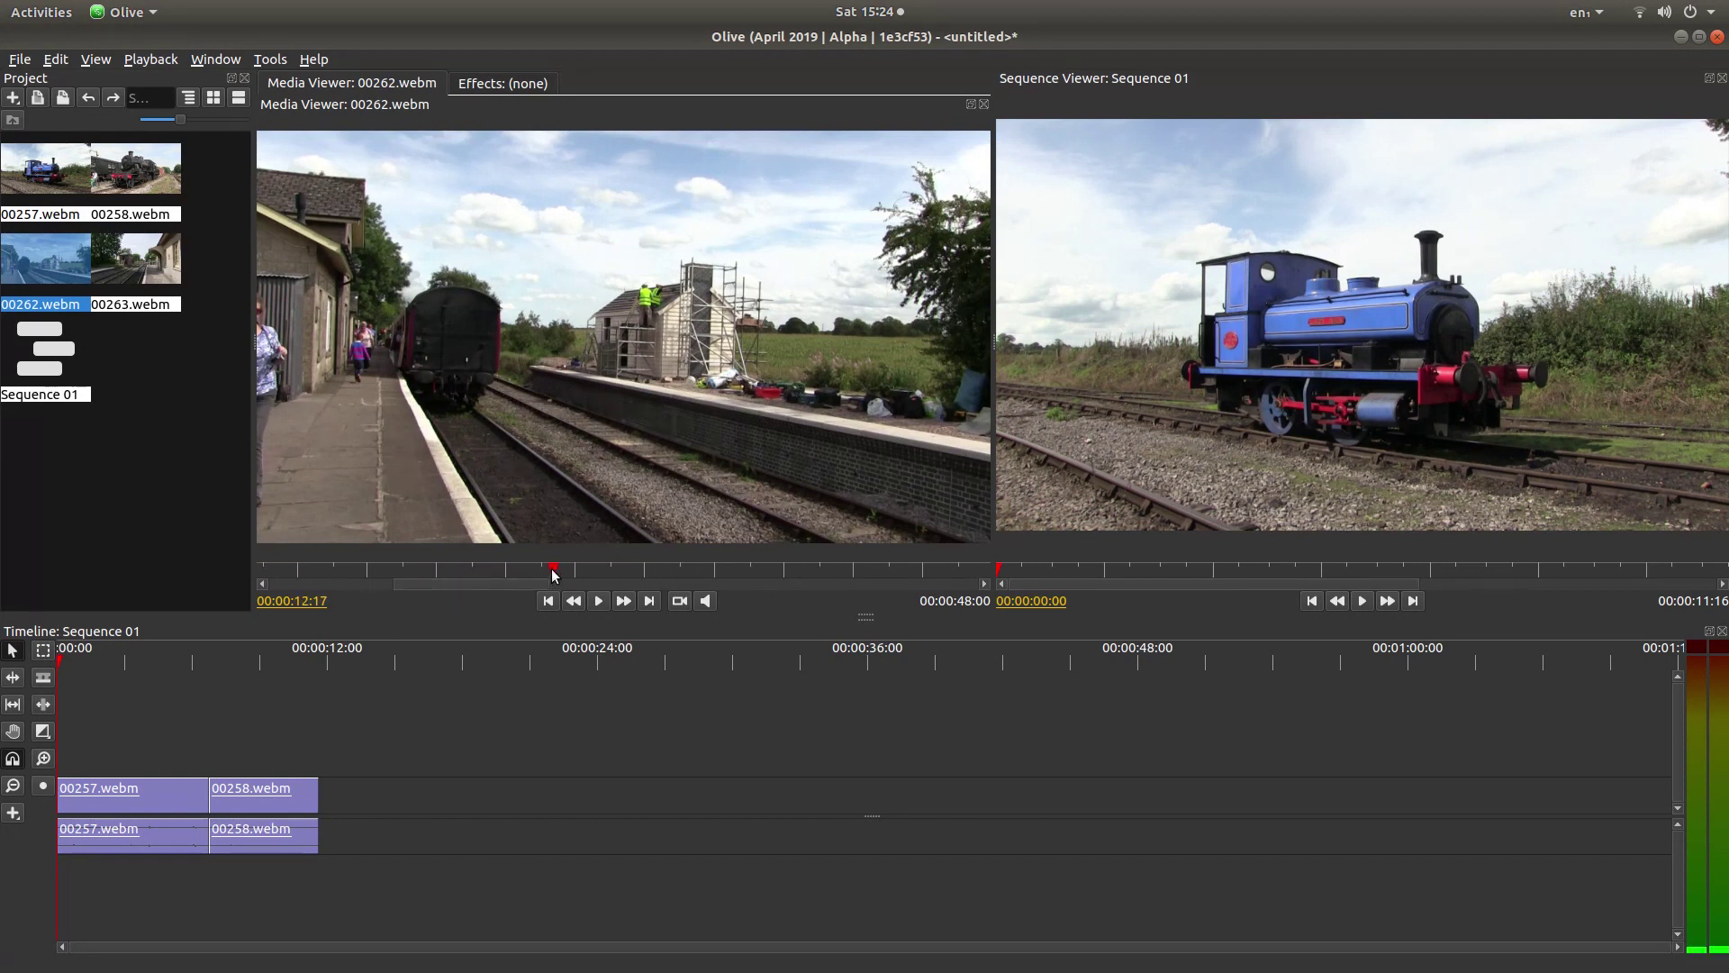
click(847, 566)
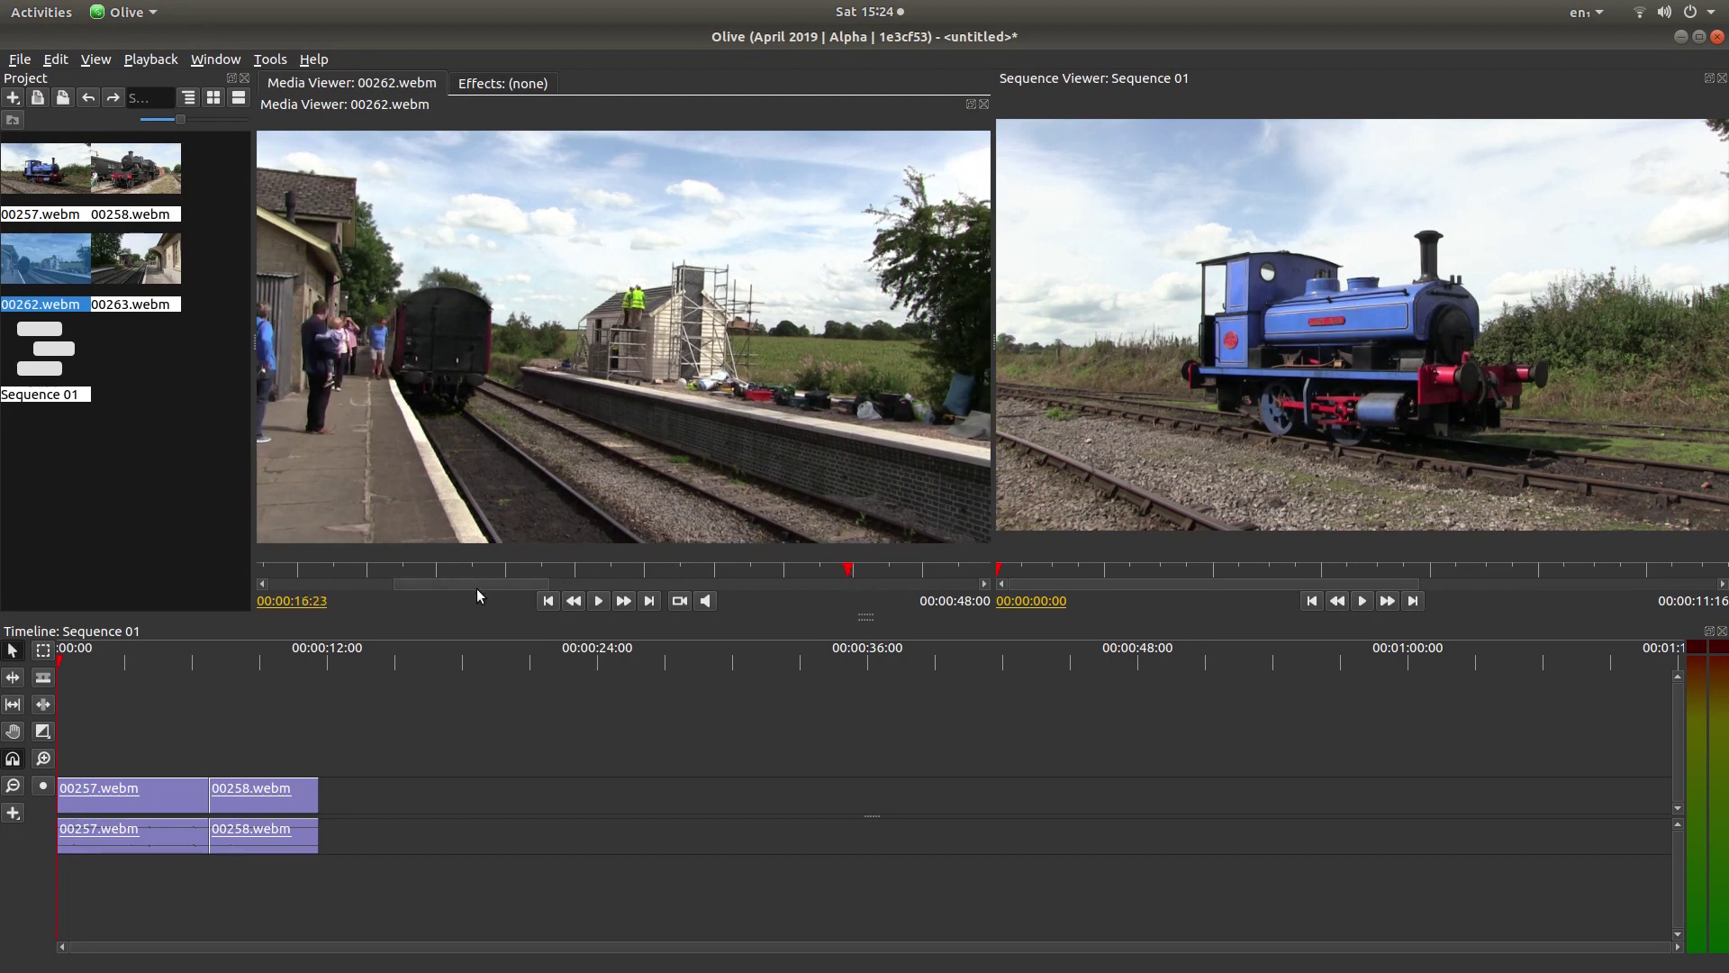
drag(469, 587, 592, 592)
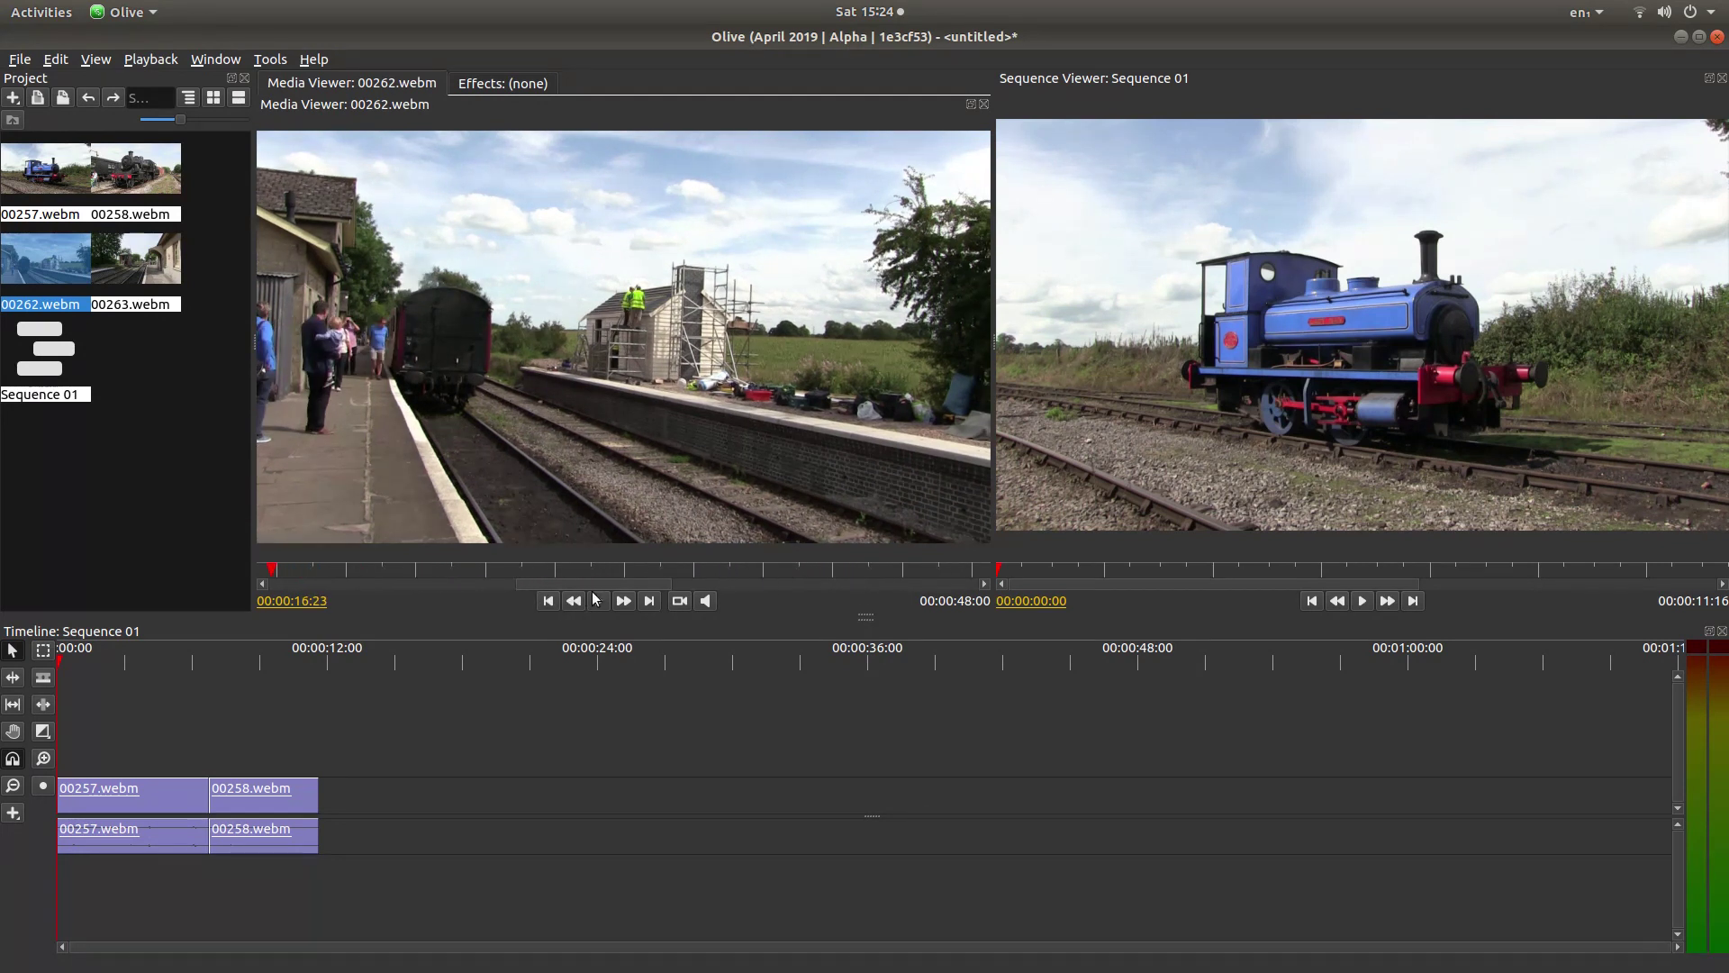
click(694, 572)
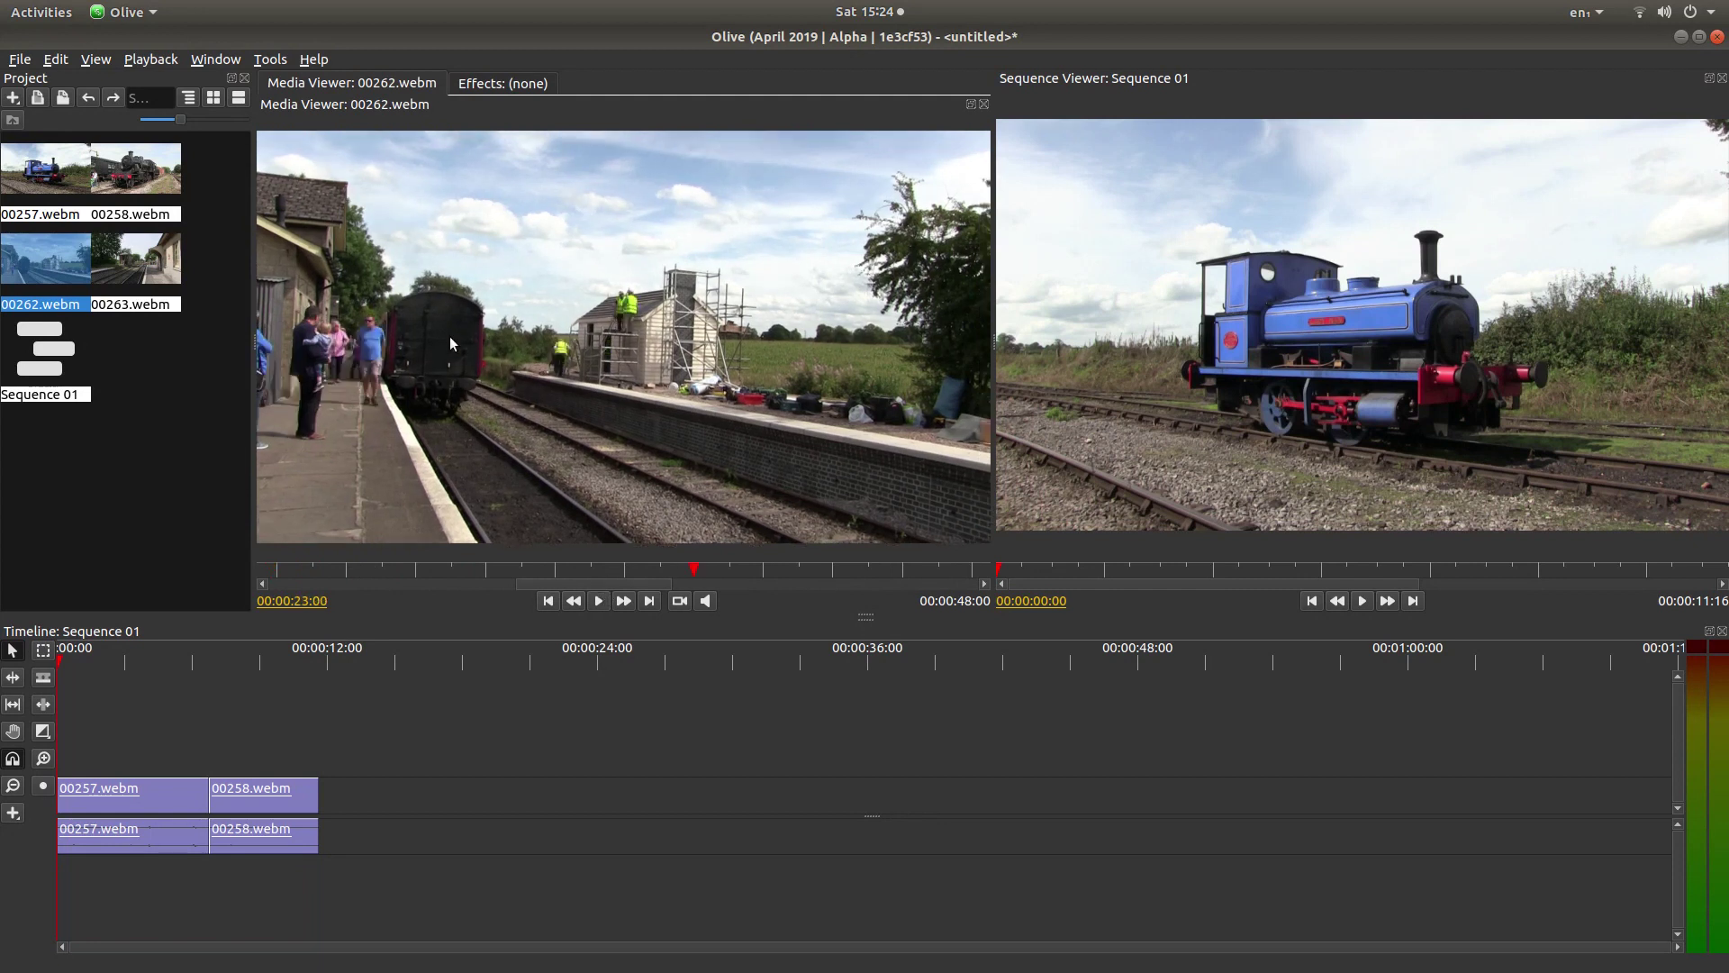
drag(696, 571, 737, 571)
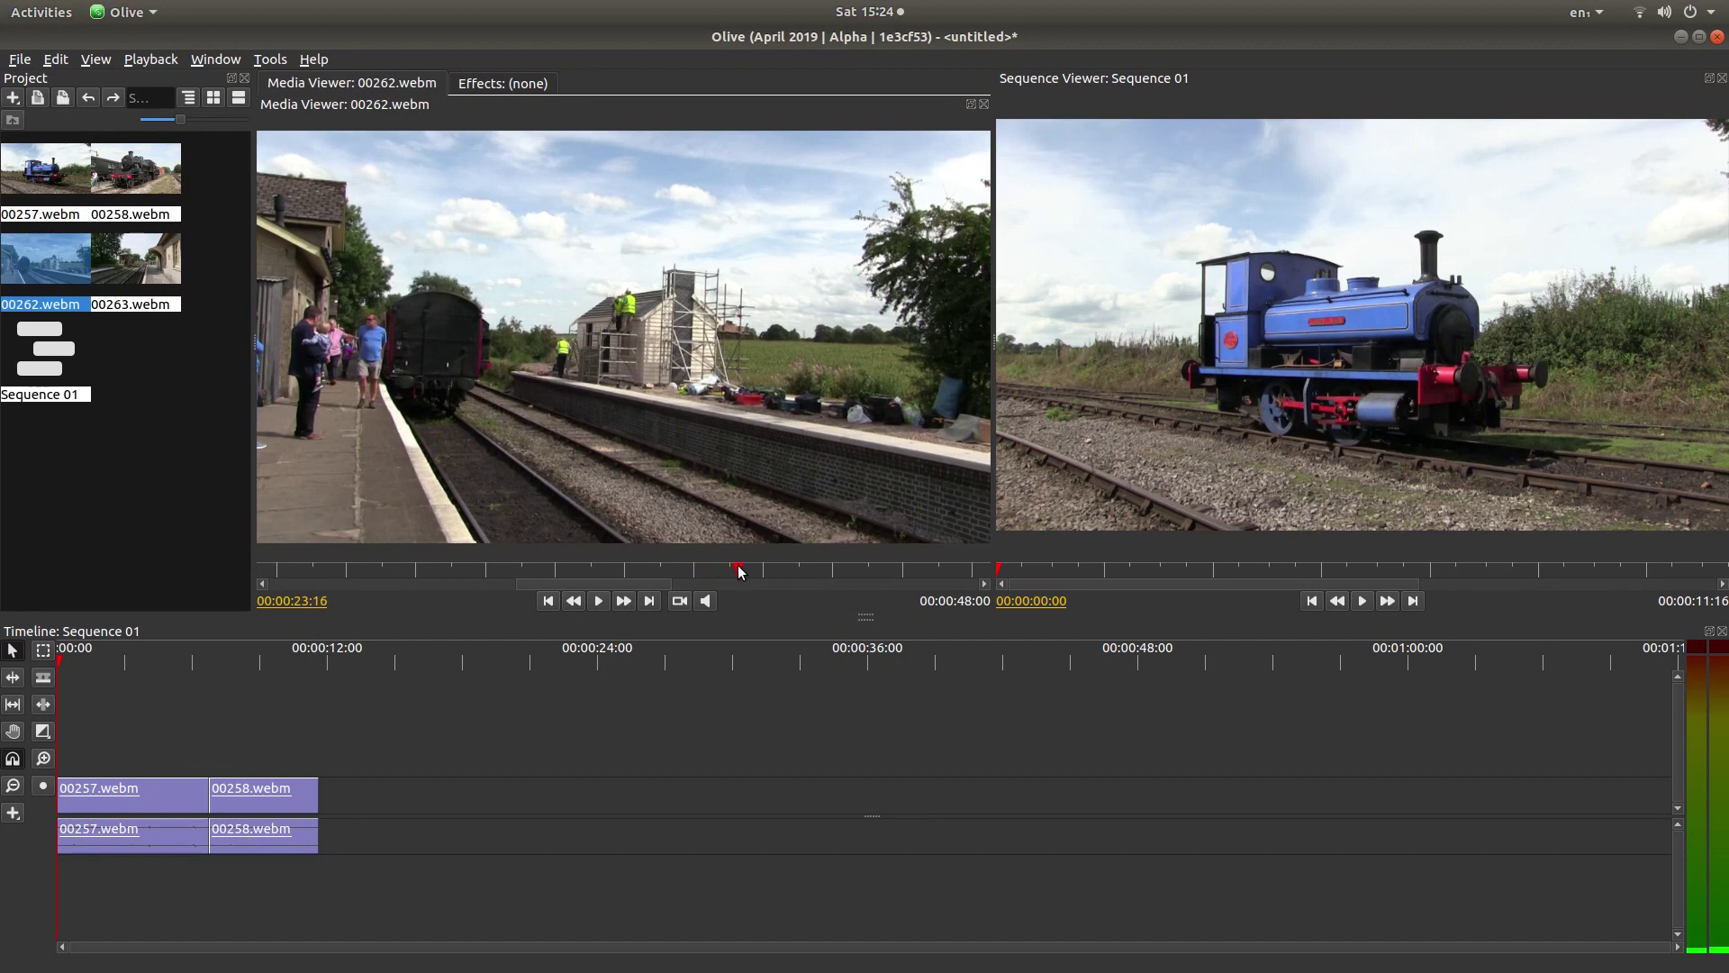
right_click(737, 575)
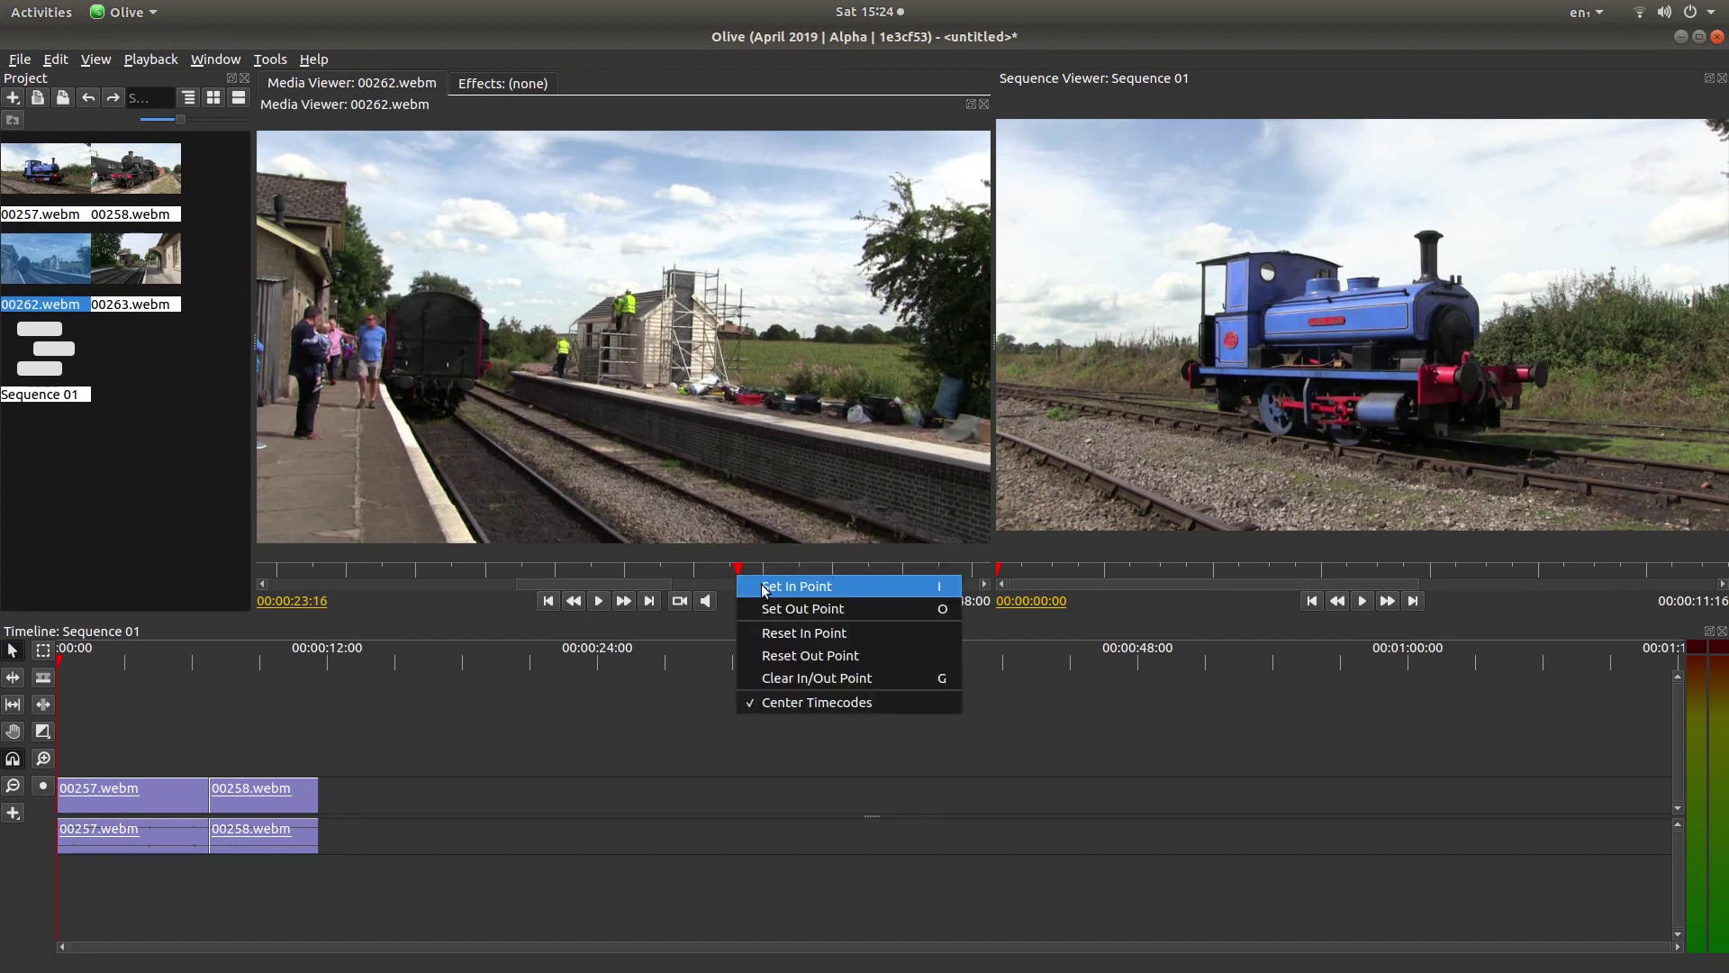
click(764, 587)
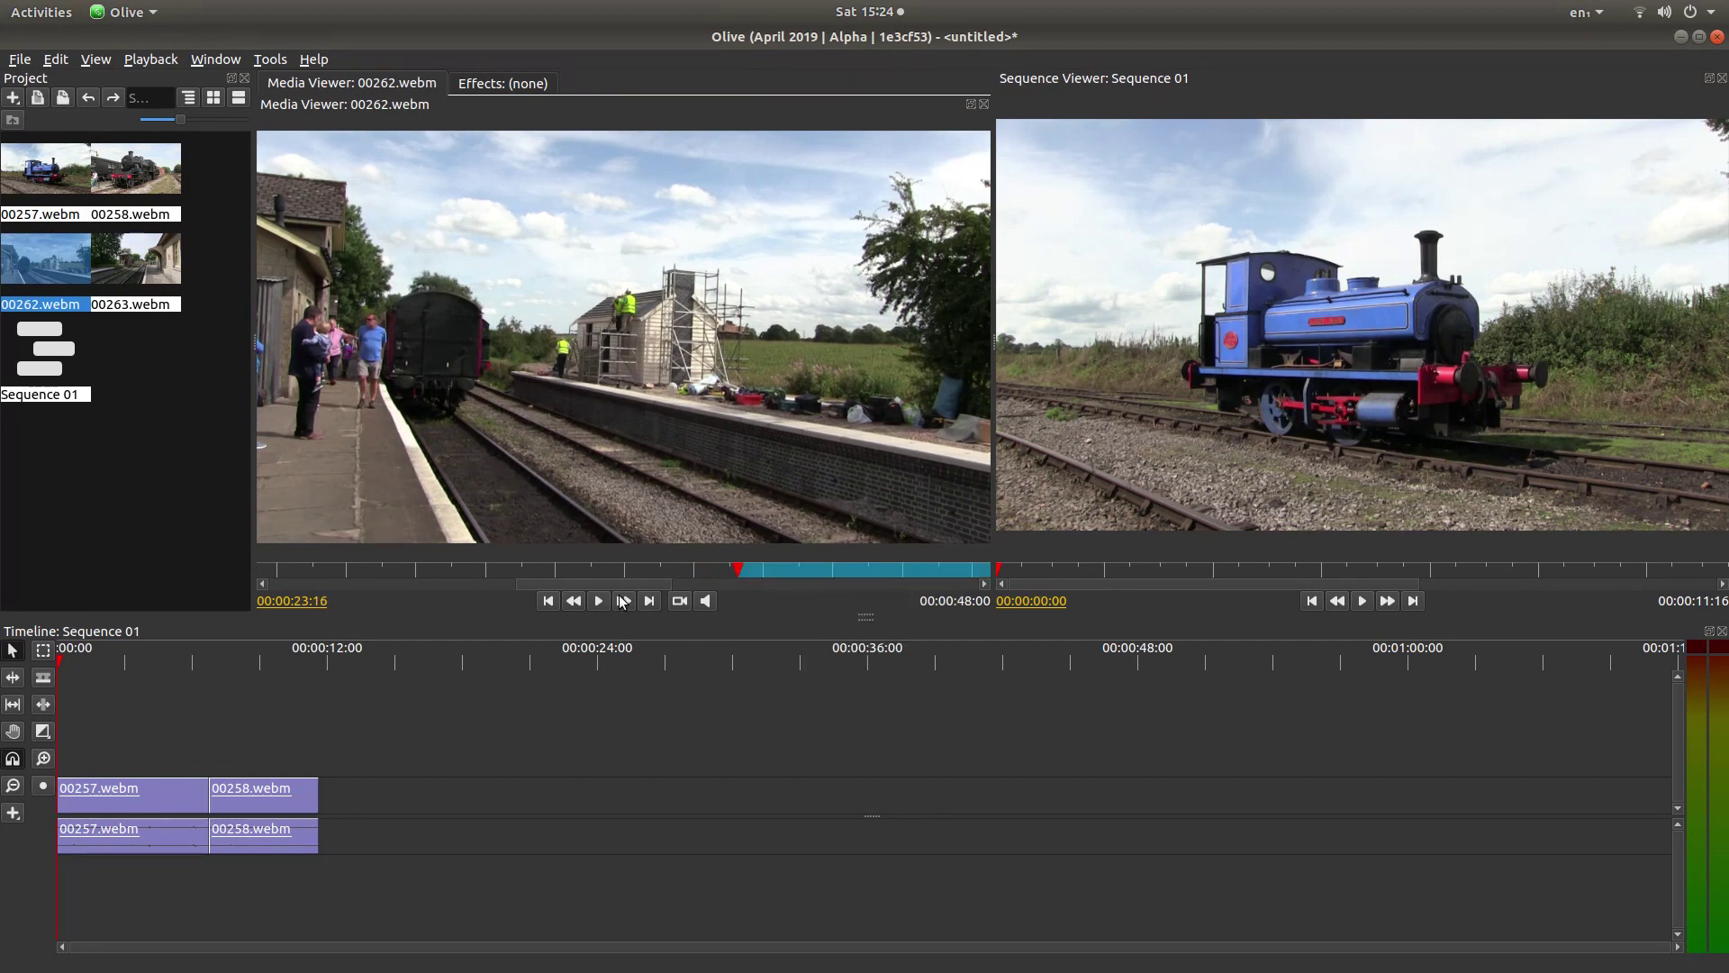
- Set 00262.webm's out point at 00:00:41:20 and place it after 00258.webm in Sequence 01
scroll(585, 597, down, 3)
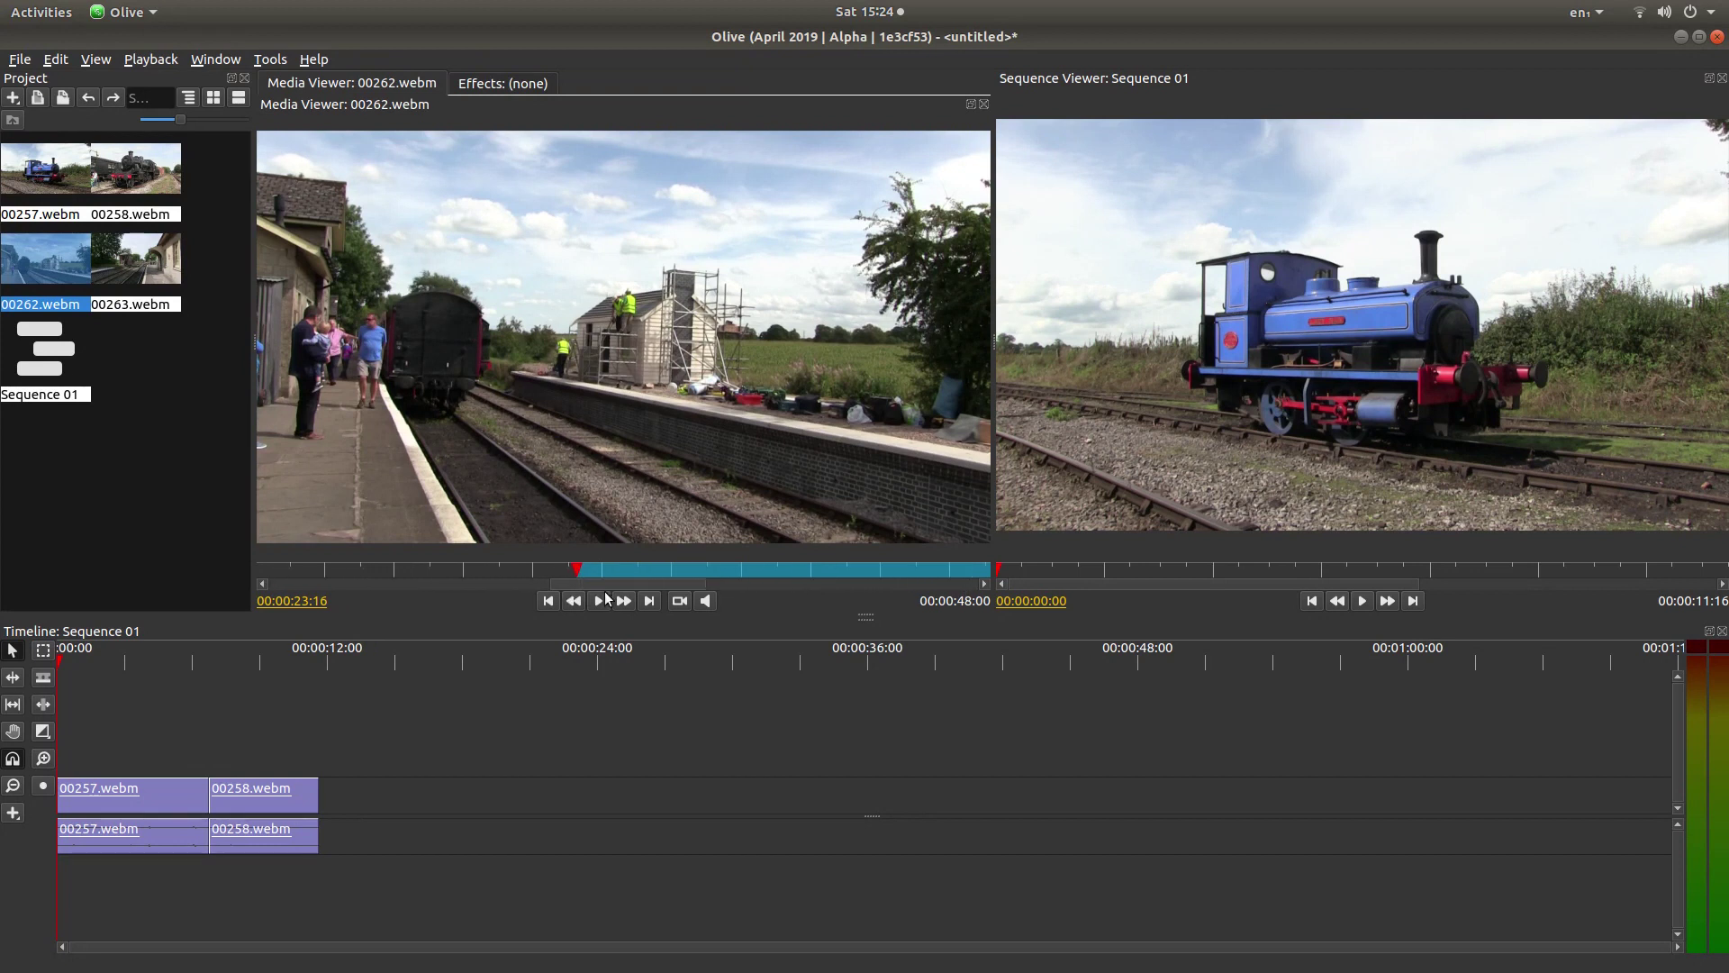
drag(616, 594, 705, 581)
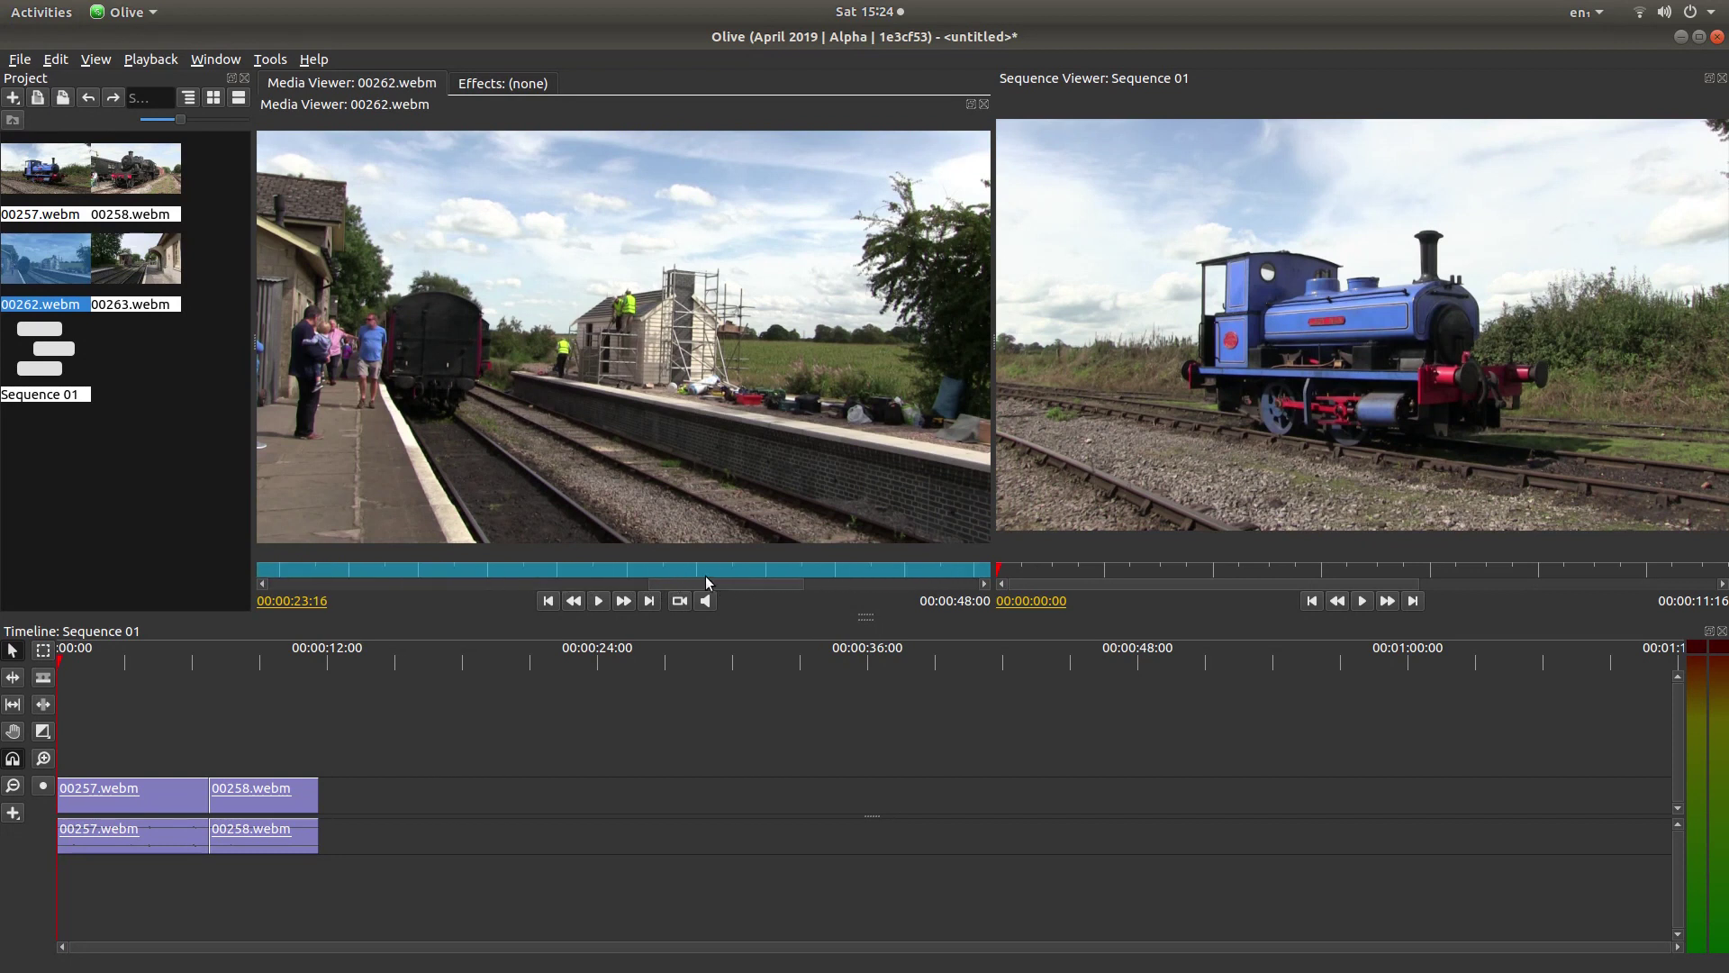
click(806, 567)
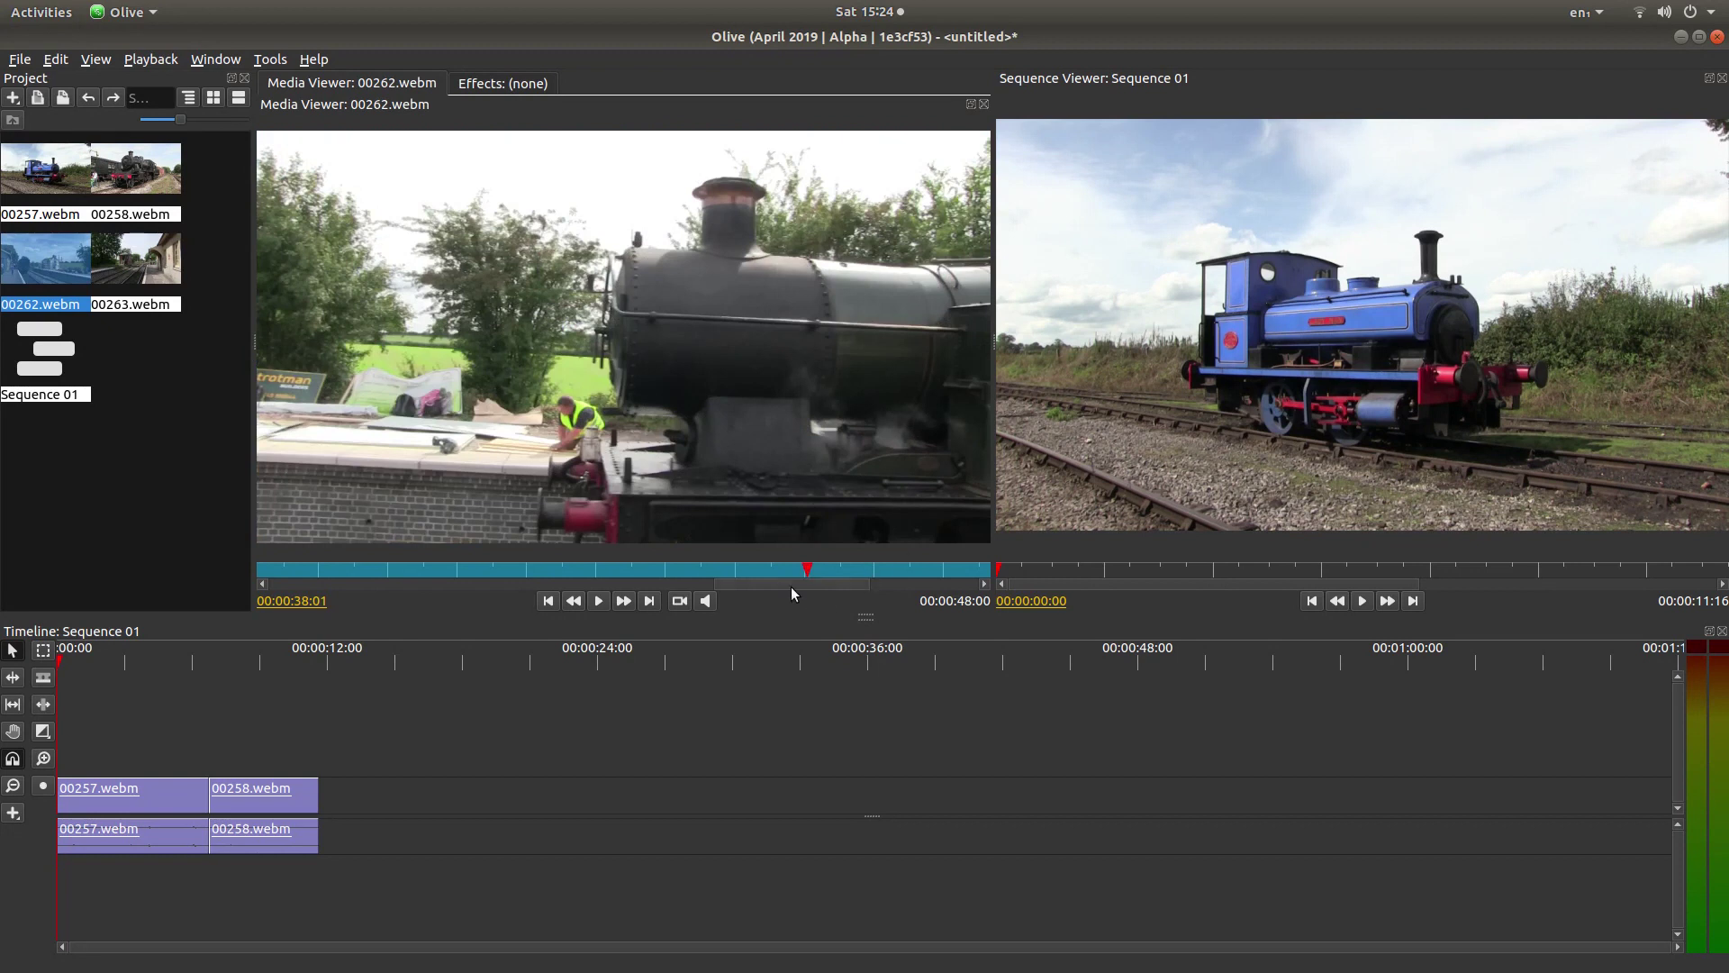
drag(791, 586, 891, 594)
click(662, 569)
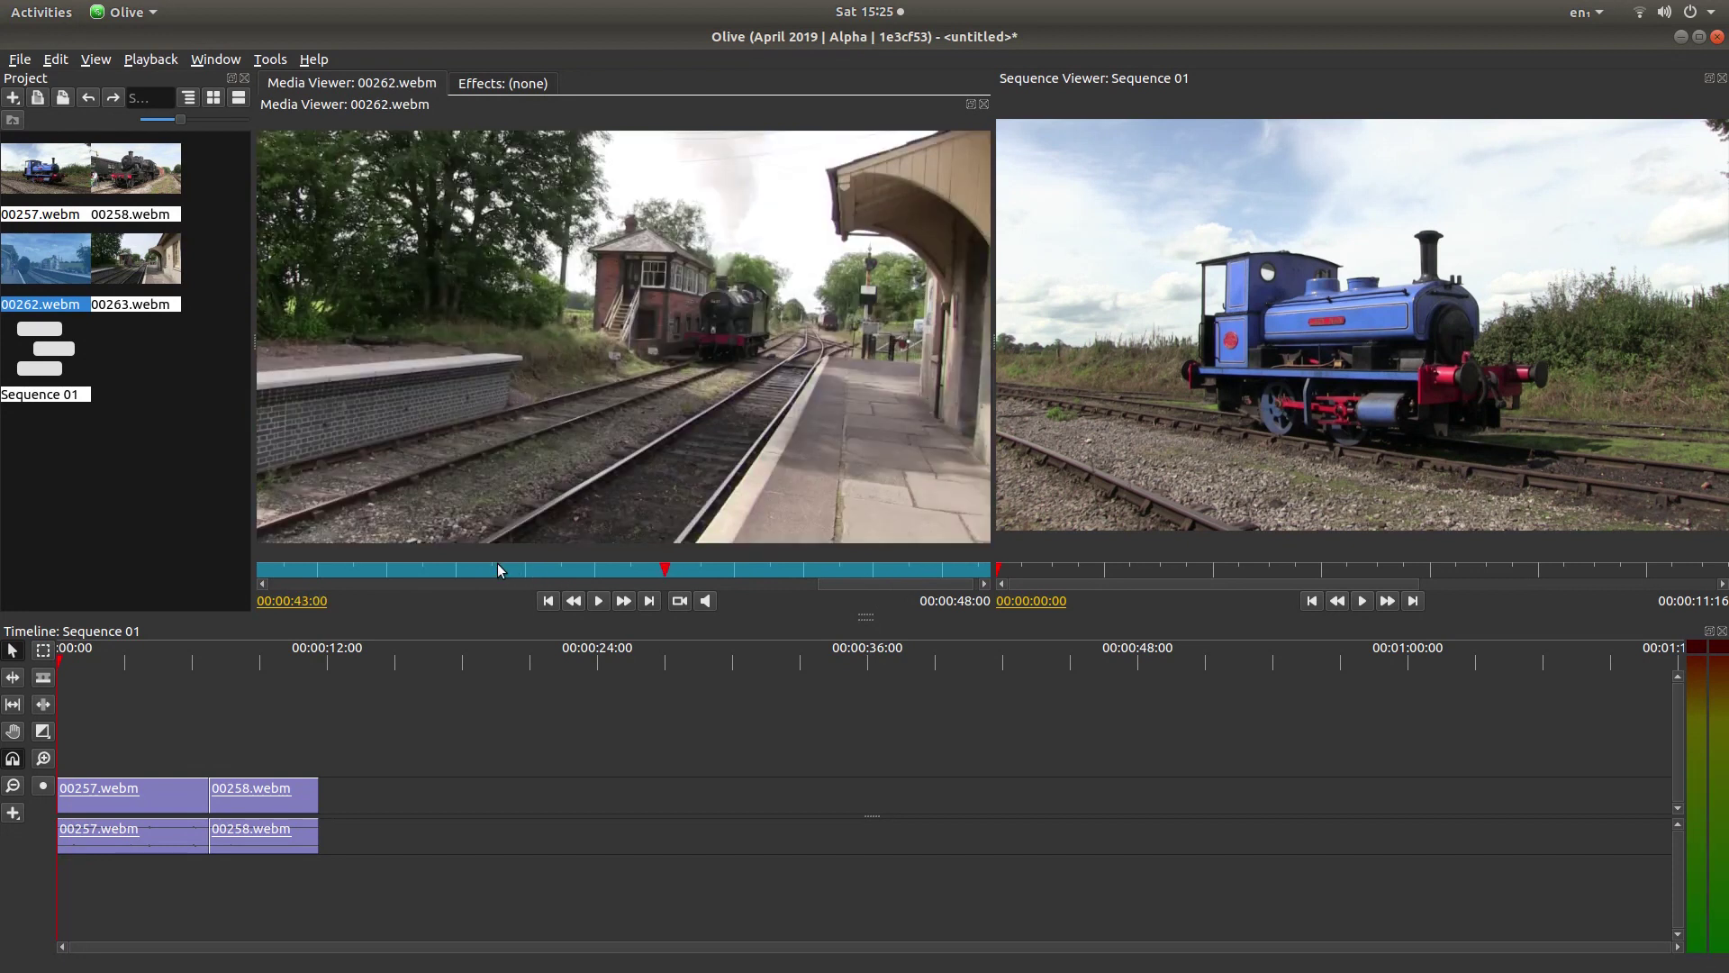
click(492, 569)
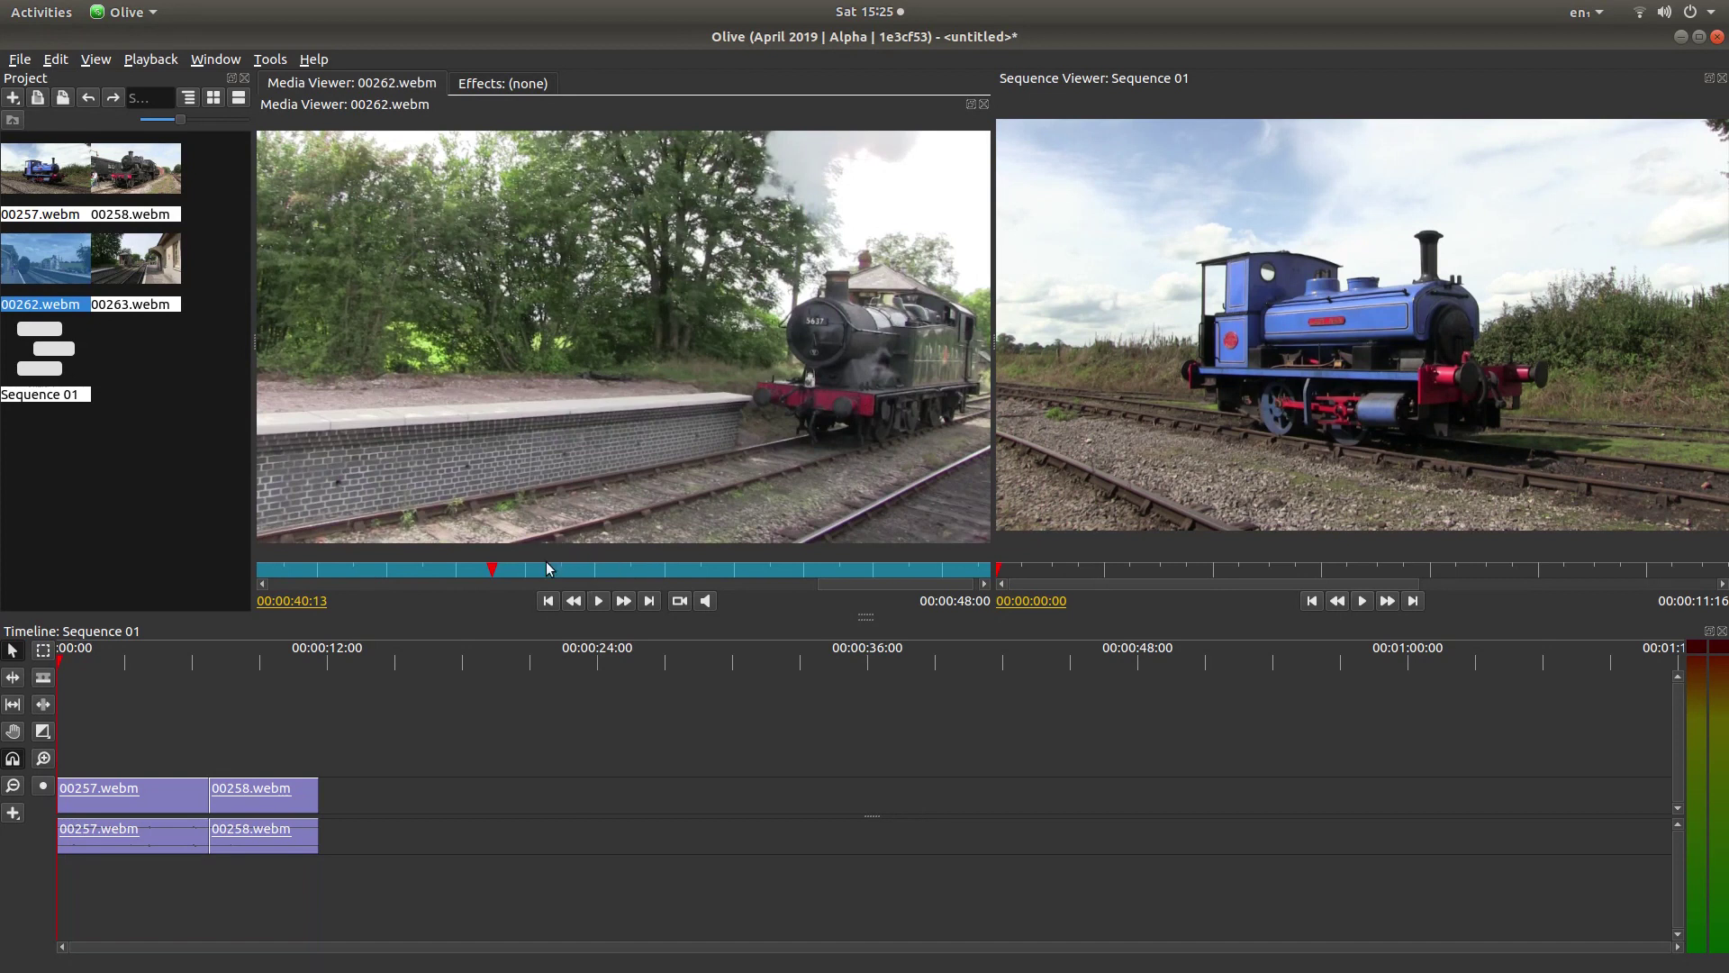
drag(490, 572, 372, 573)
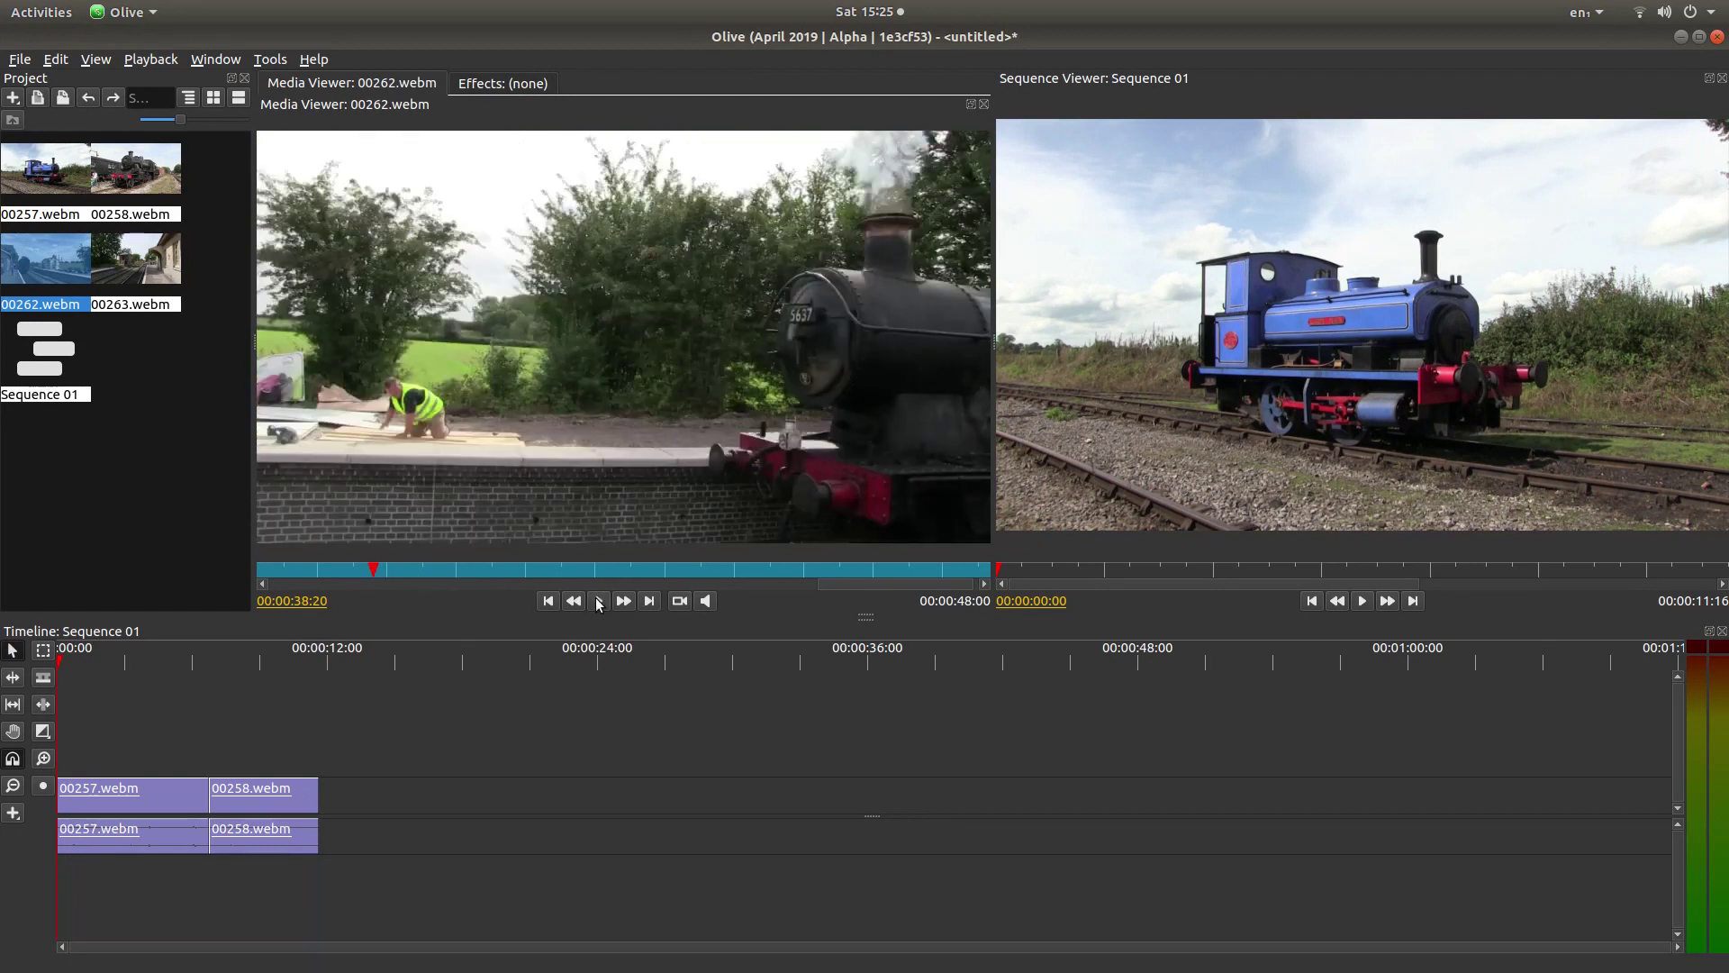
click(600, 602)
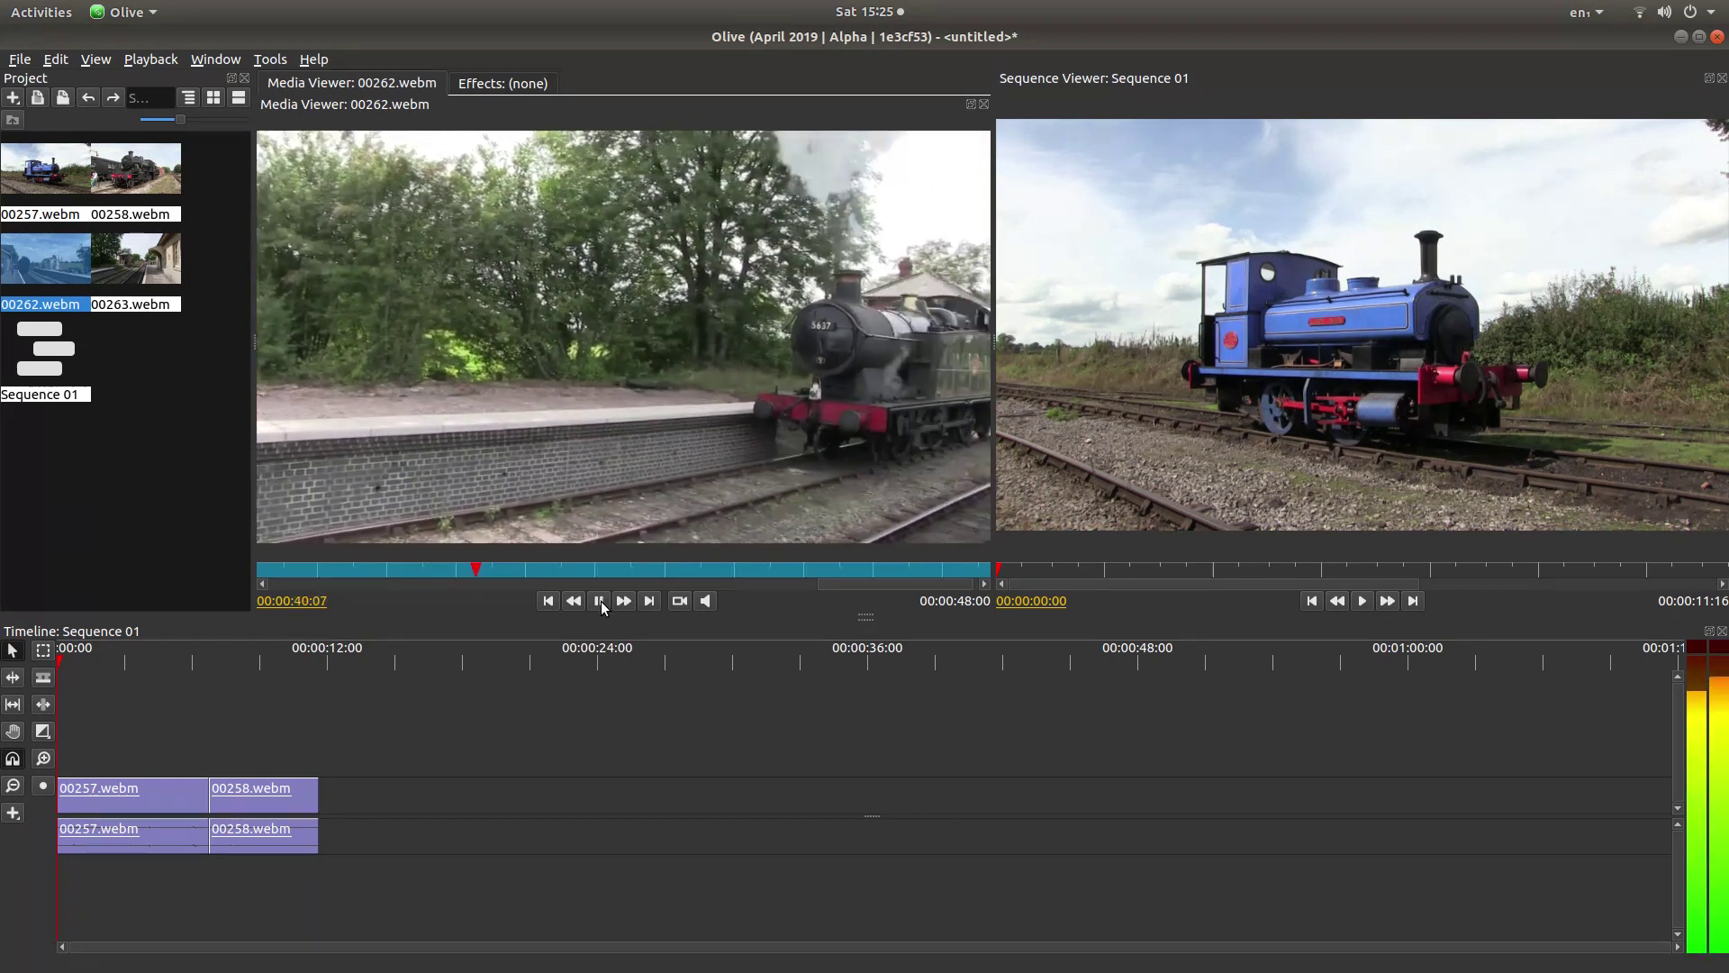
click(602, 602)
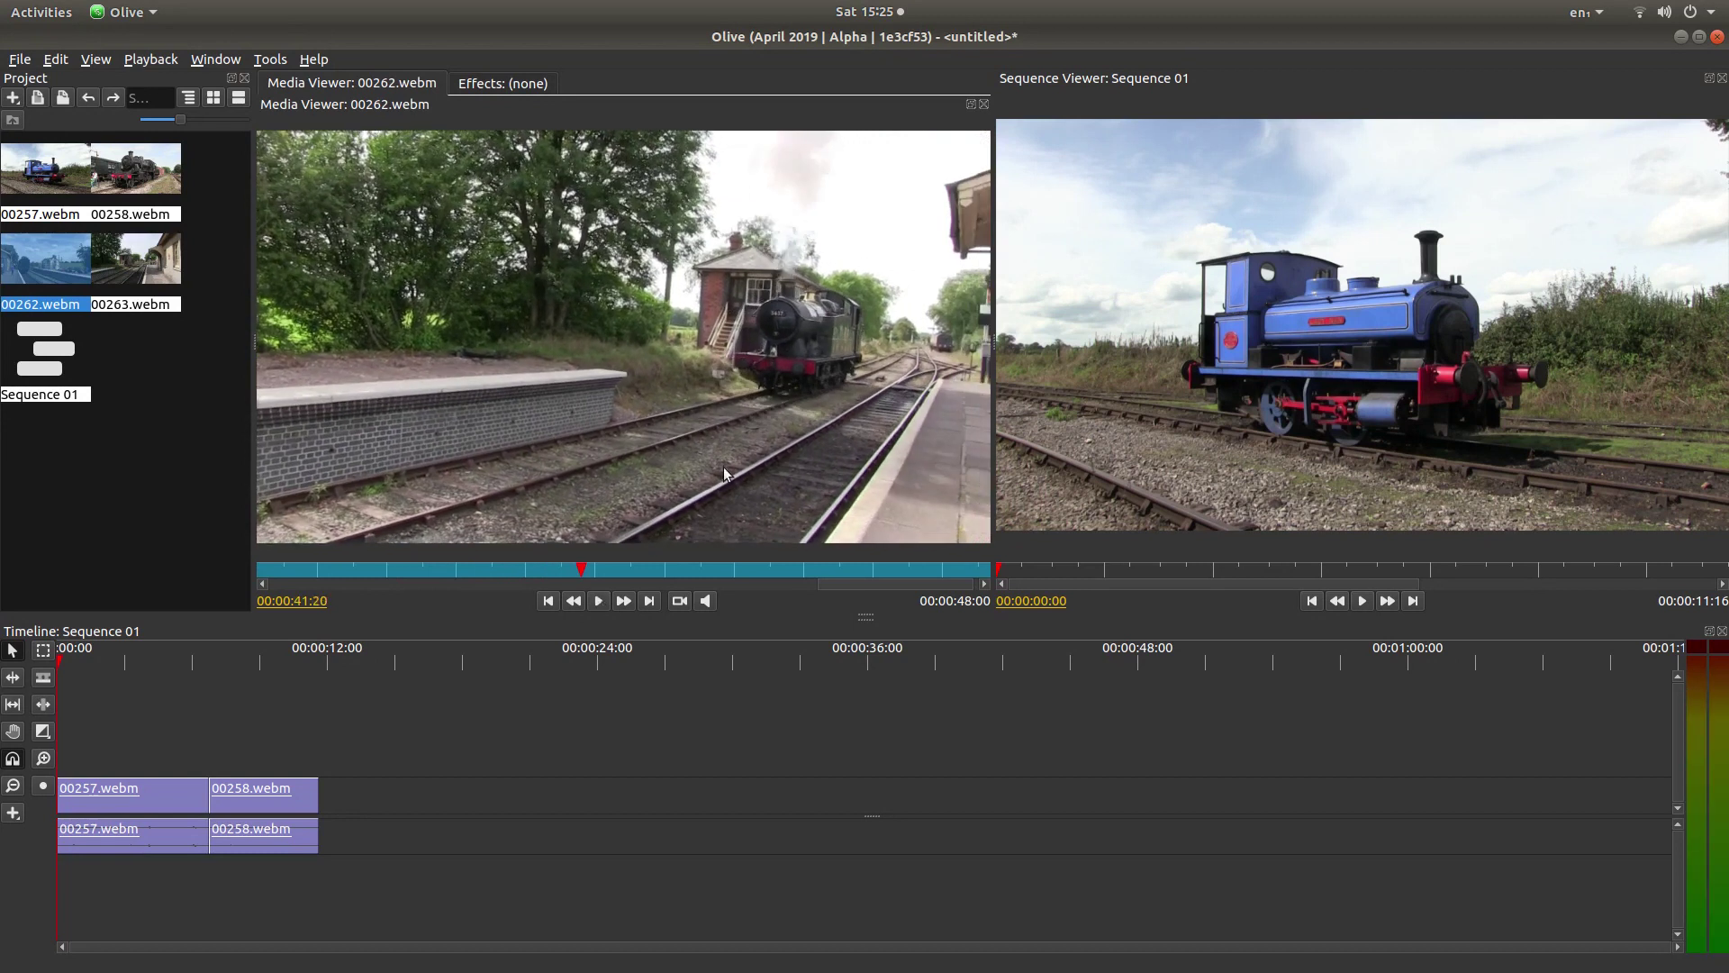
right_click(584, 570)
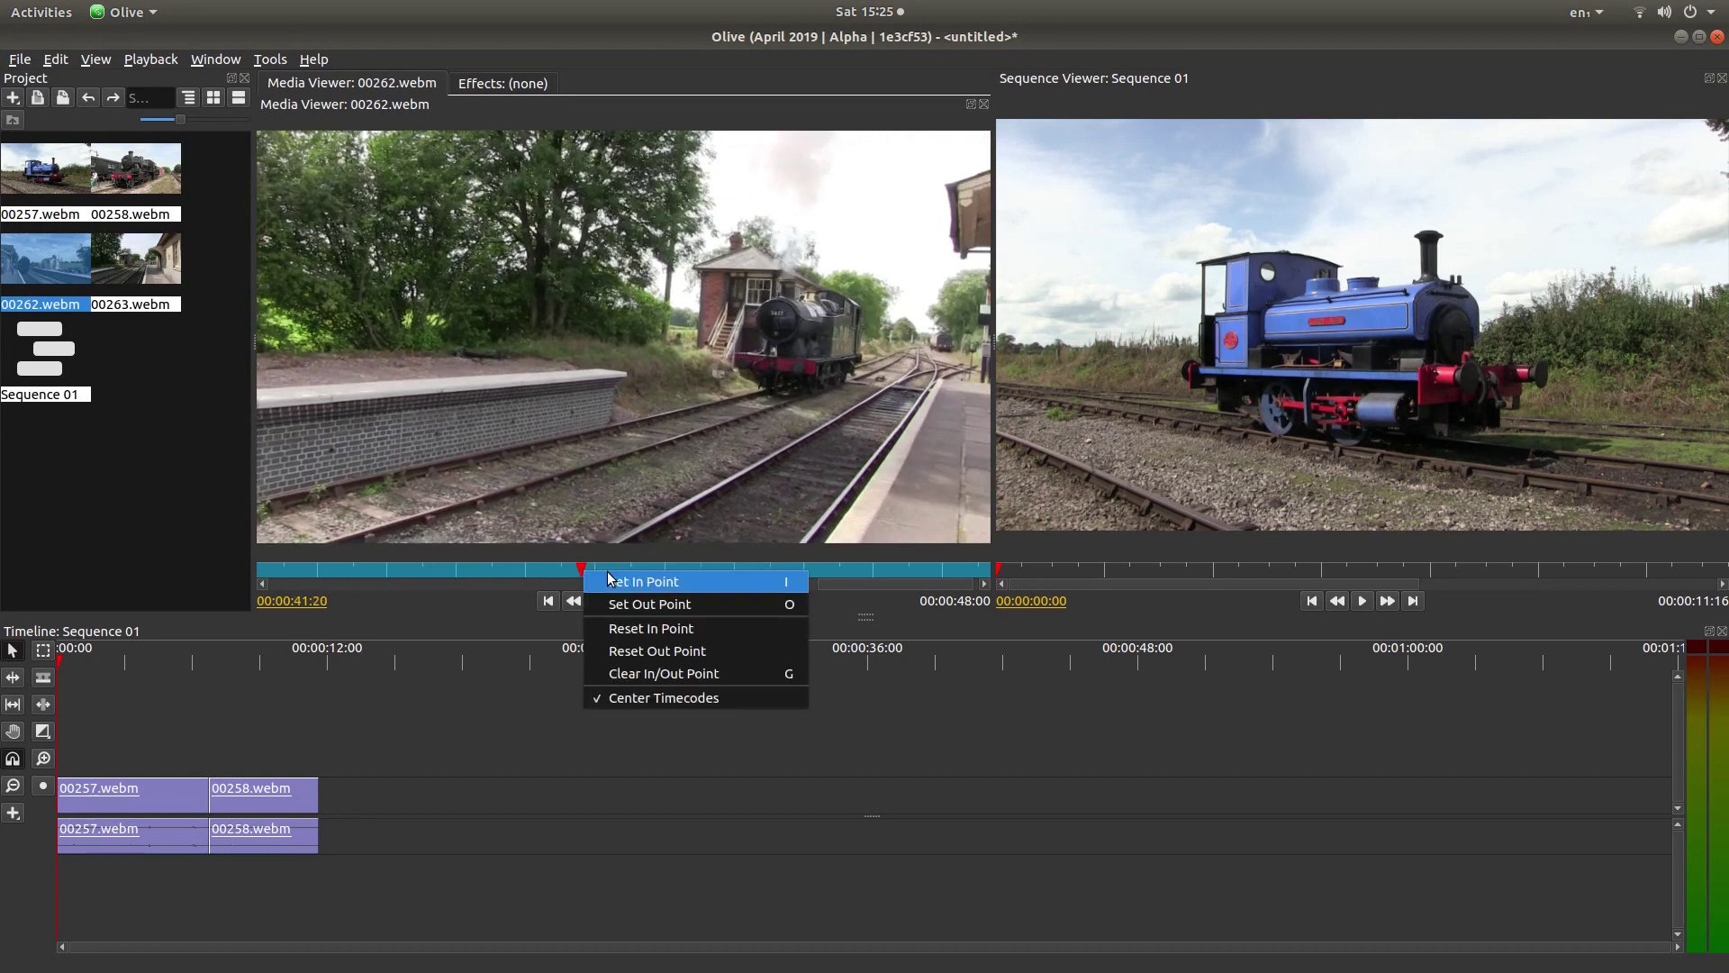
click(687, 605)
drag(709, 263, 370, 809)
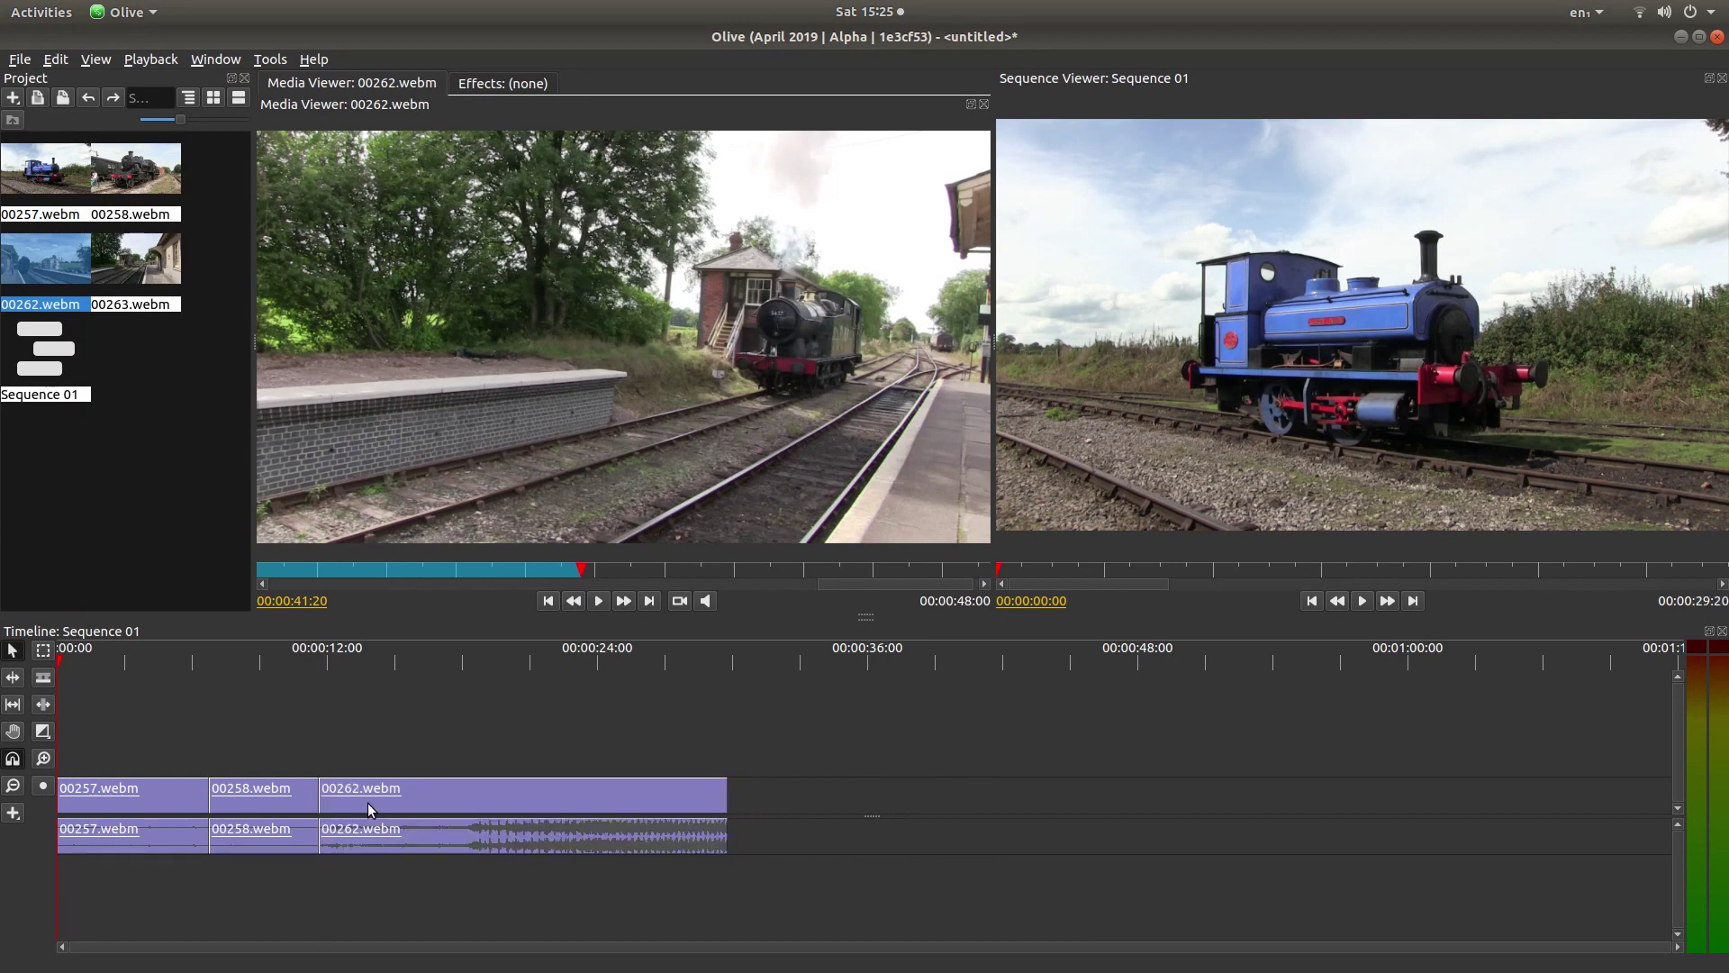
- Preview 00263.webm, scrub past 00:00:35:16 and 00:00:45:22, and pause playback at 00:01:01:07
click(133, 264)
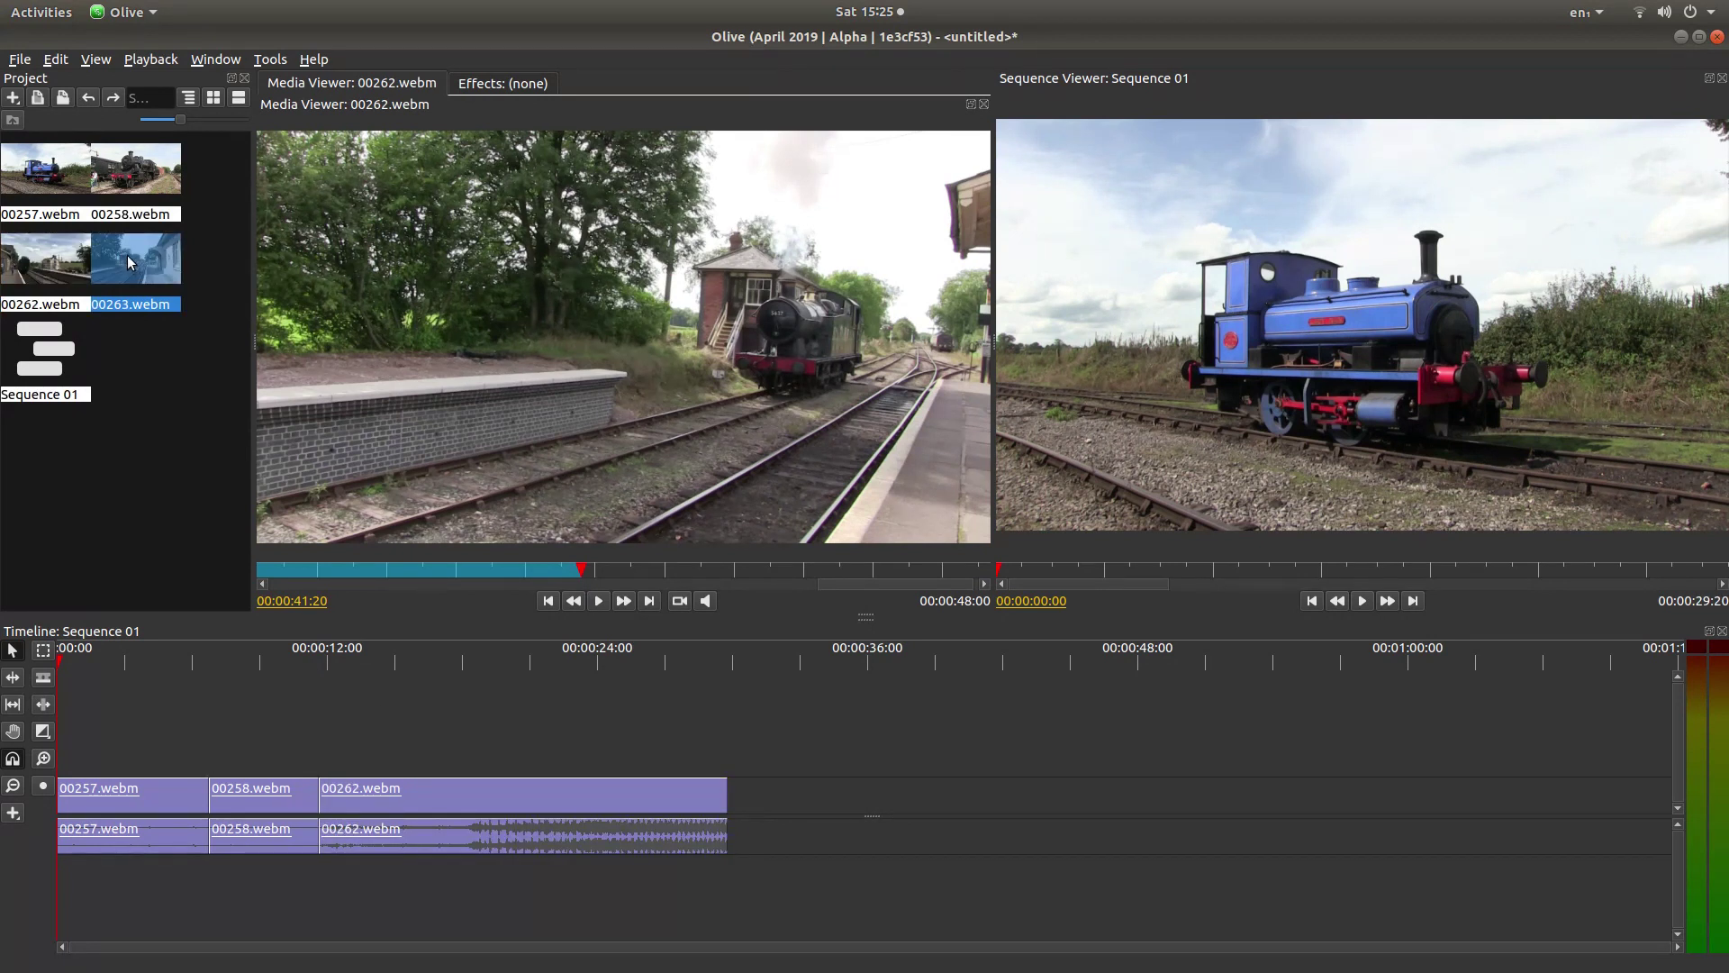
right_click(132, 253)
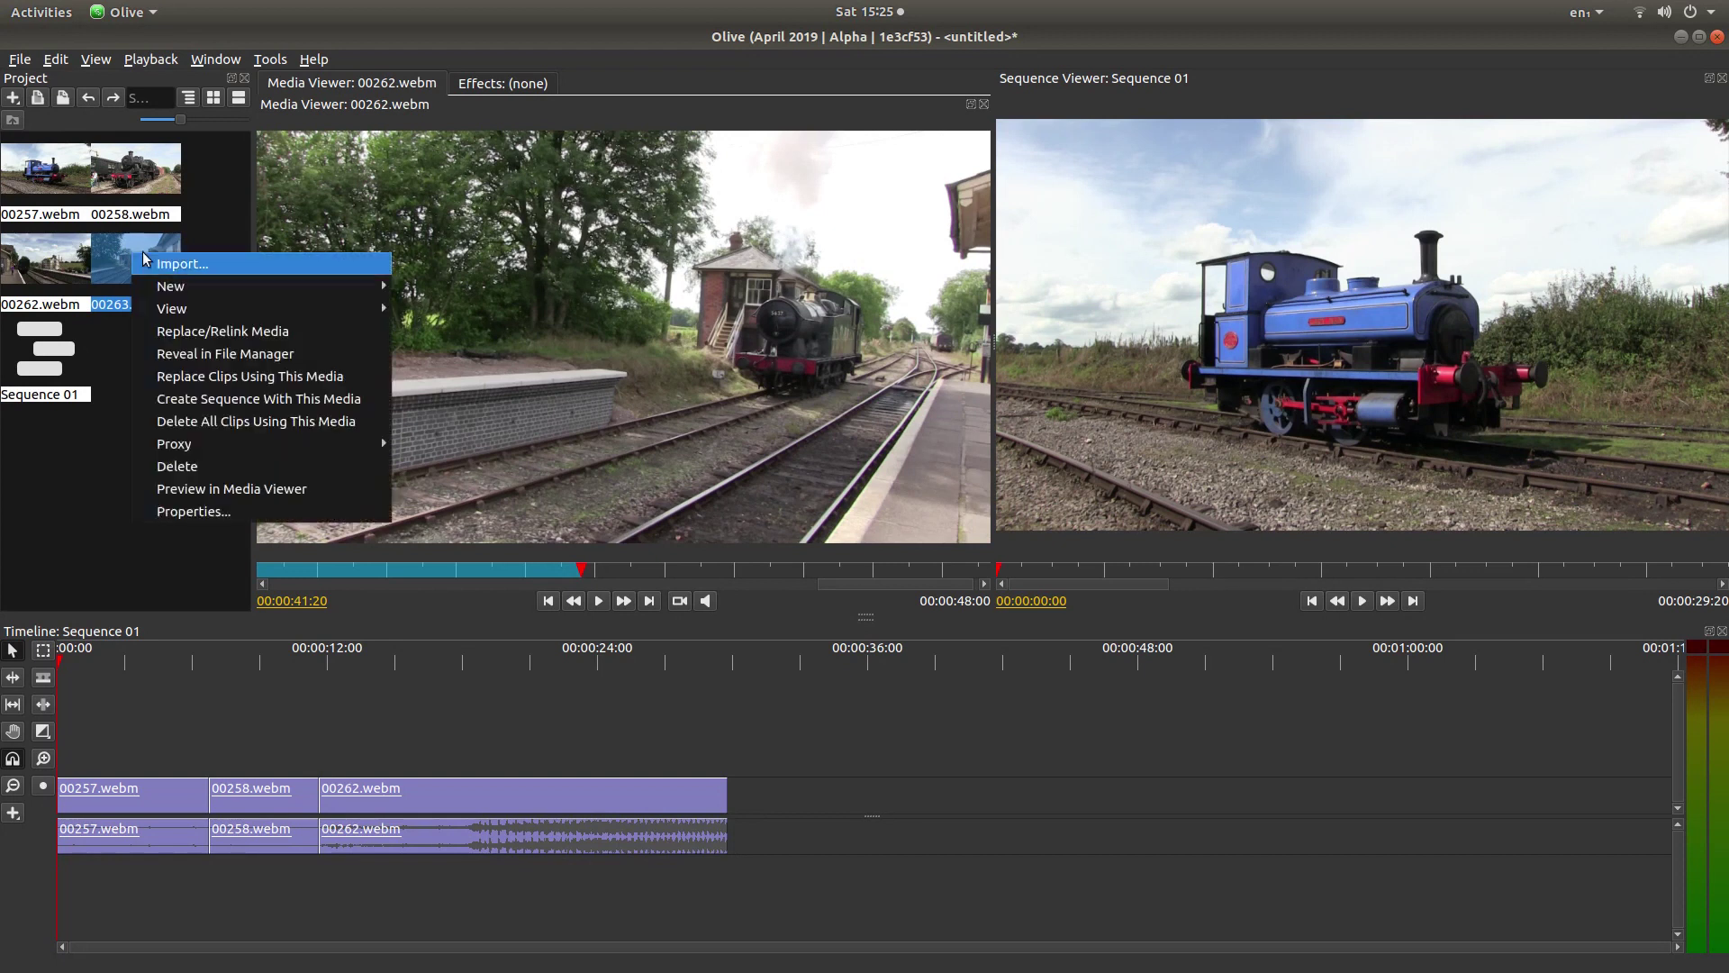
click(269, 495)
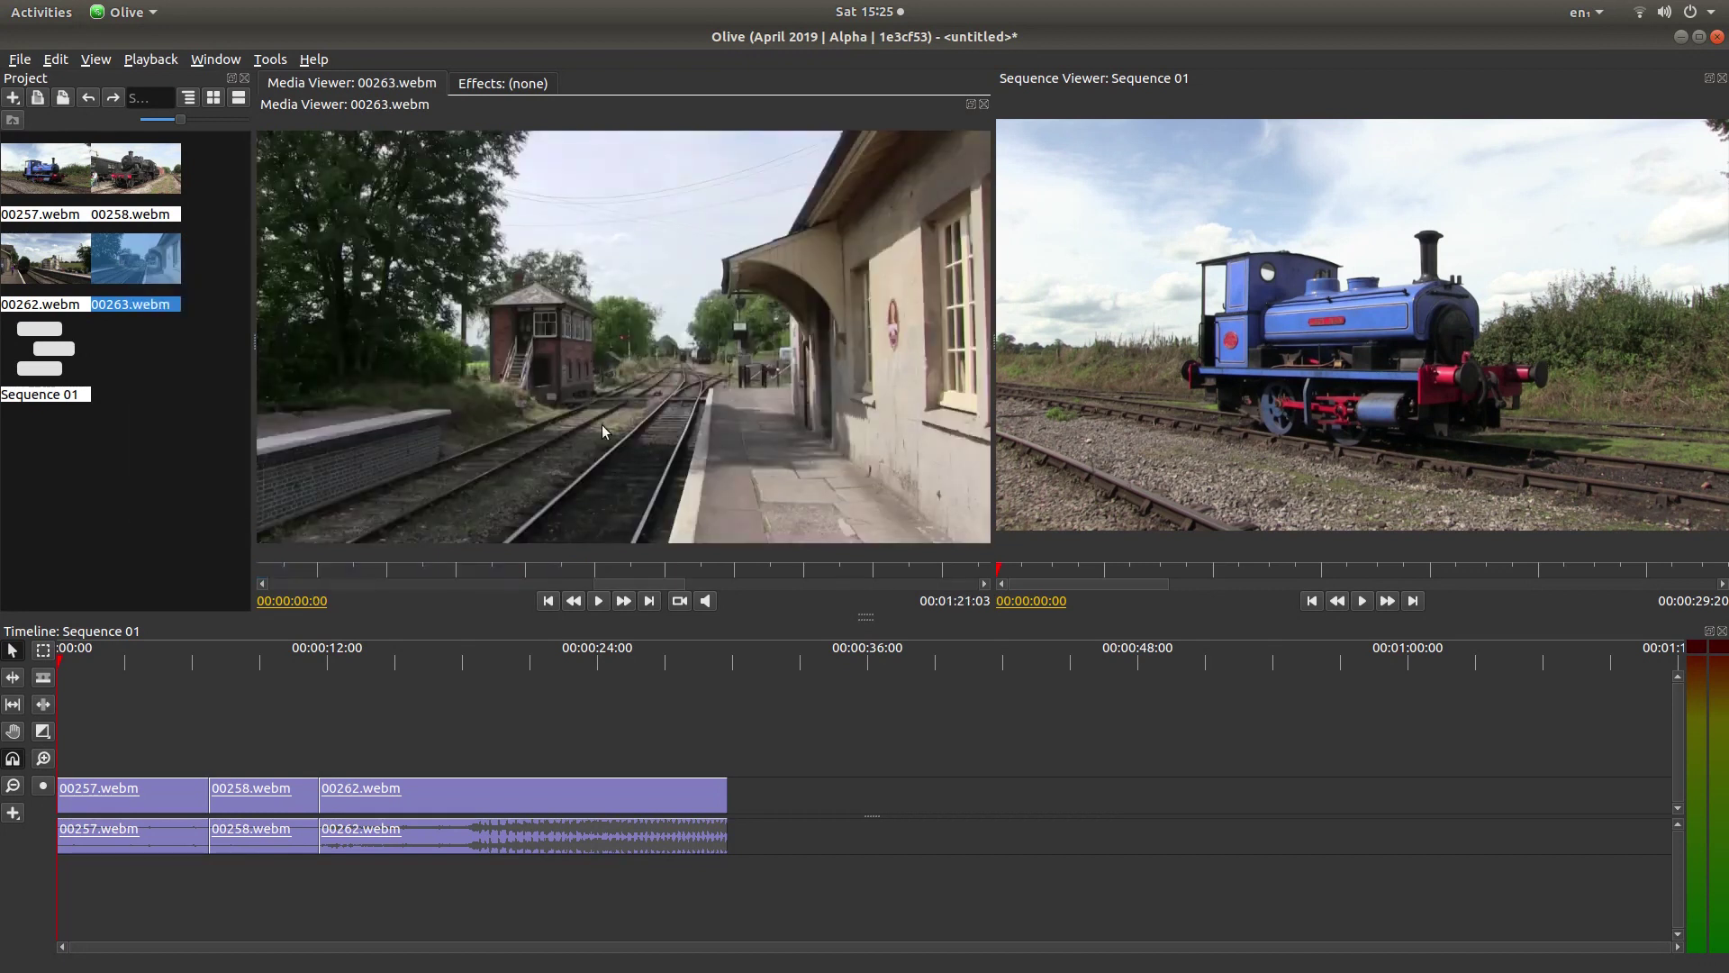
drag(649, 587, 354, 593)
drag(478, 583, 604, 584)
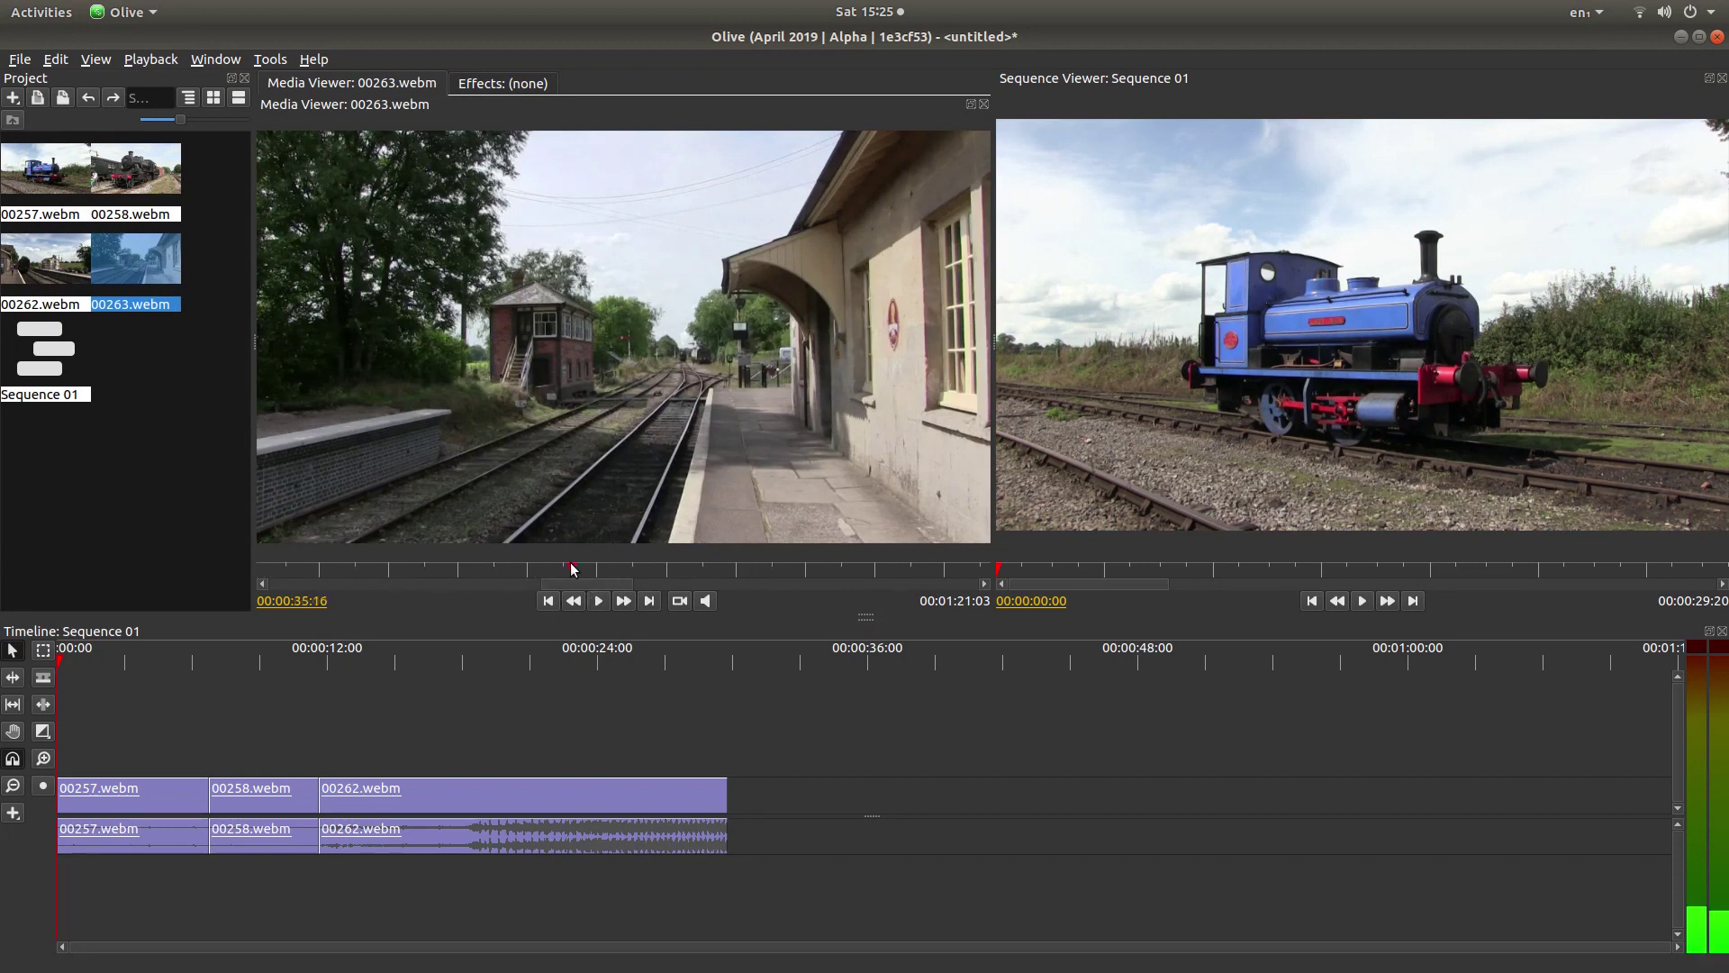
click(571, 568)
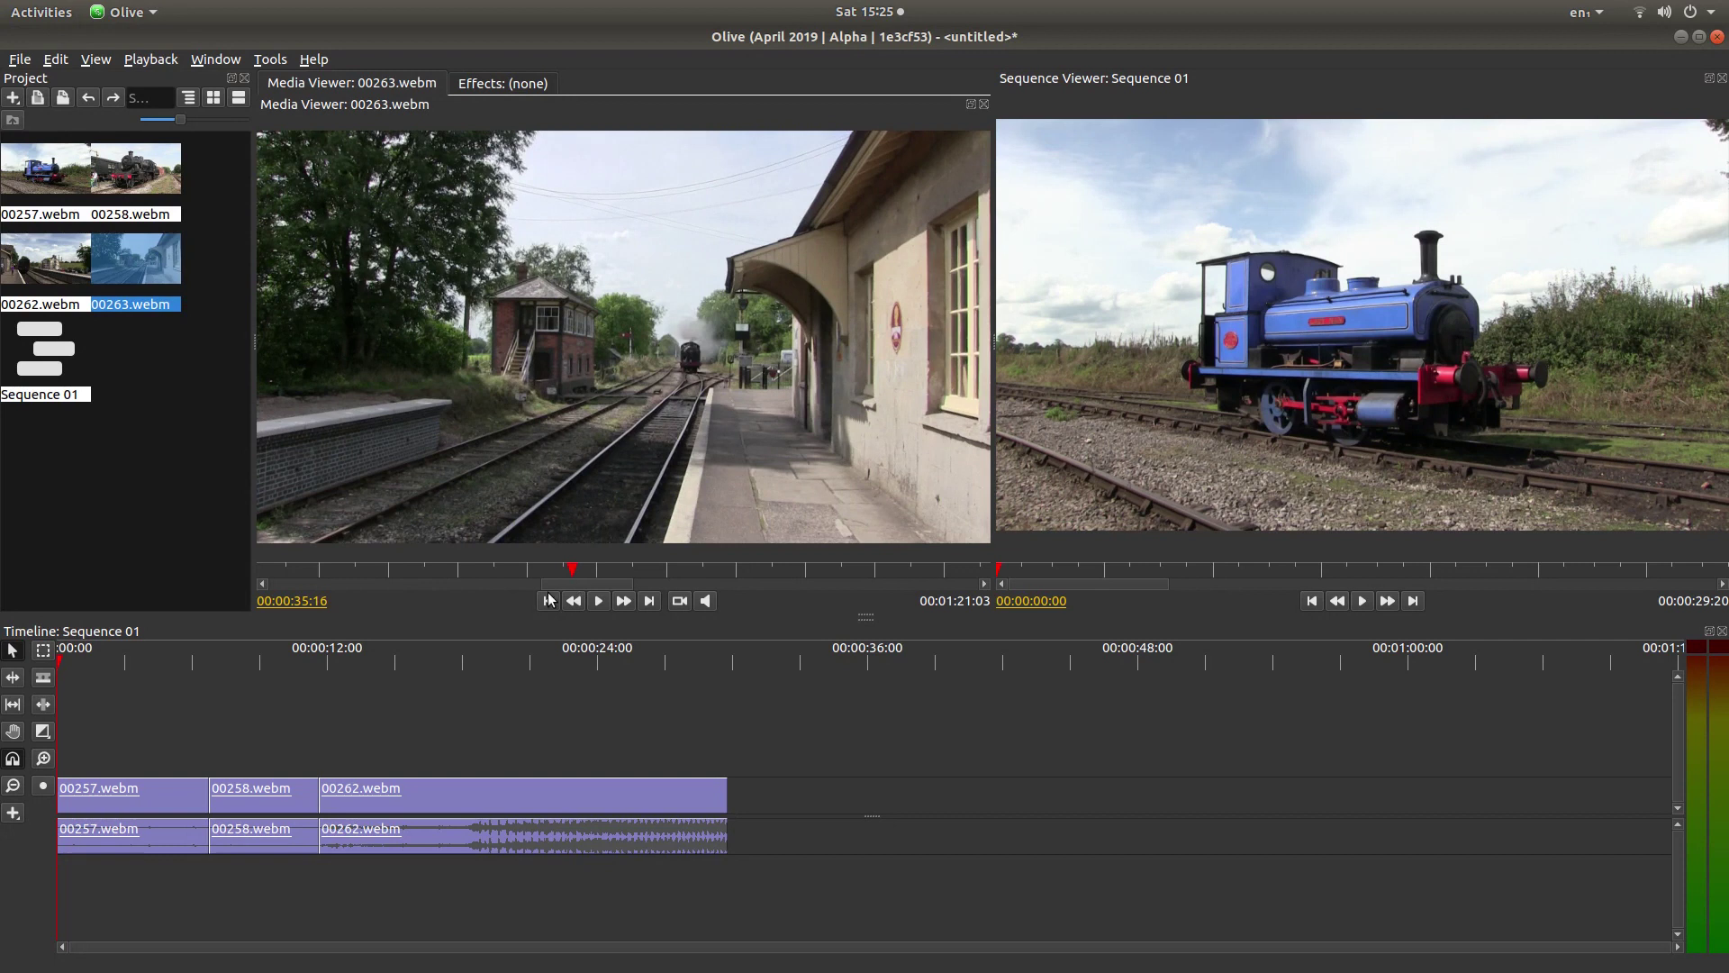
drag(600, 583, 673, 582)
click(706, 569)
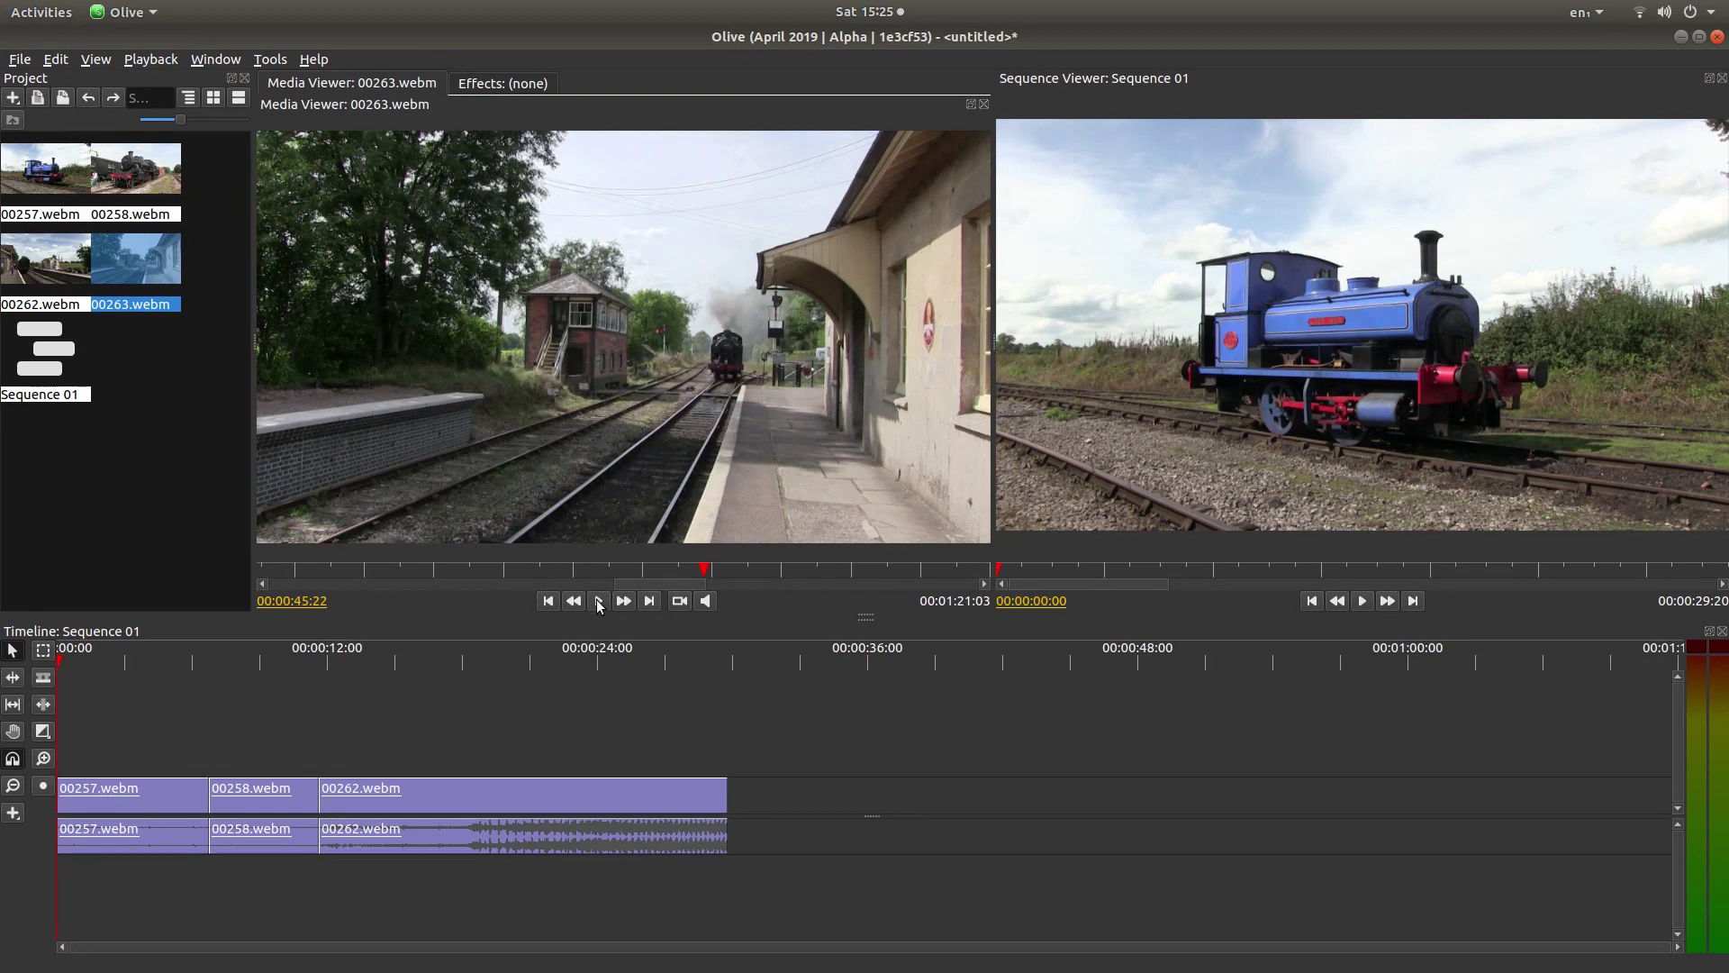
click(599, 602)
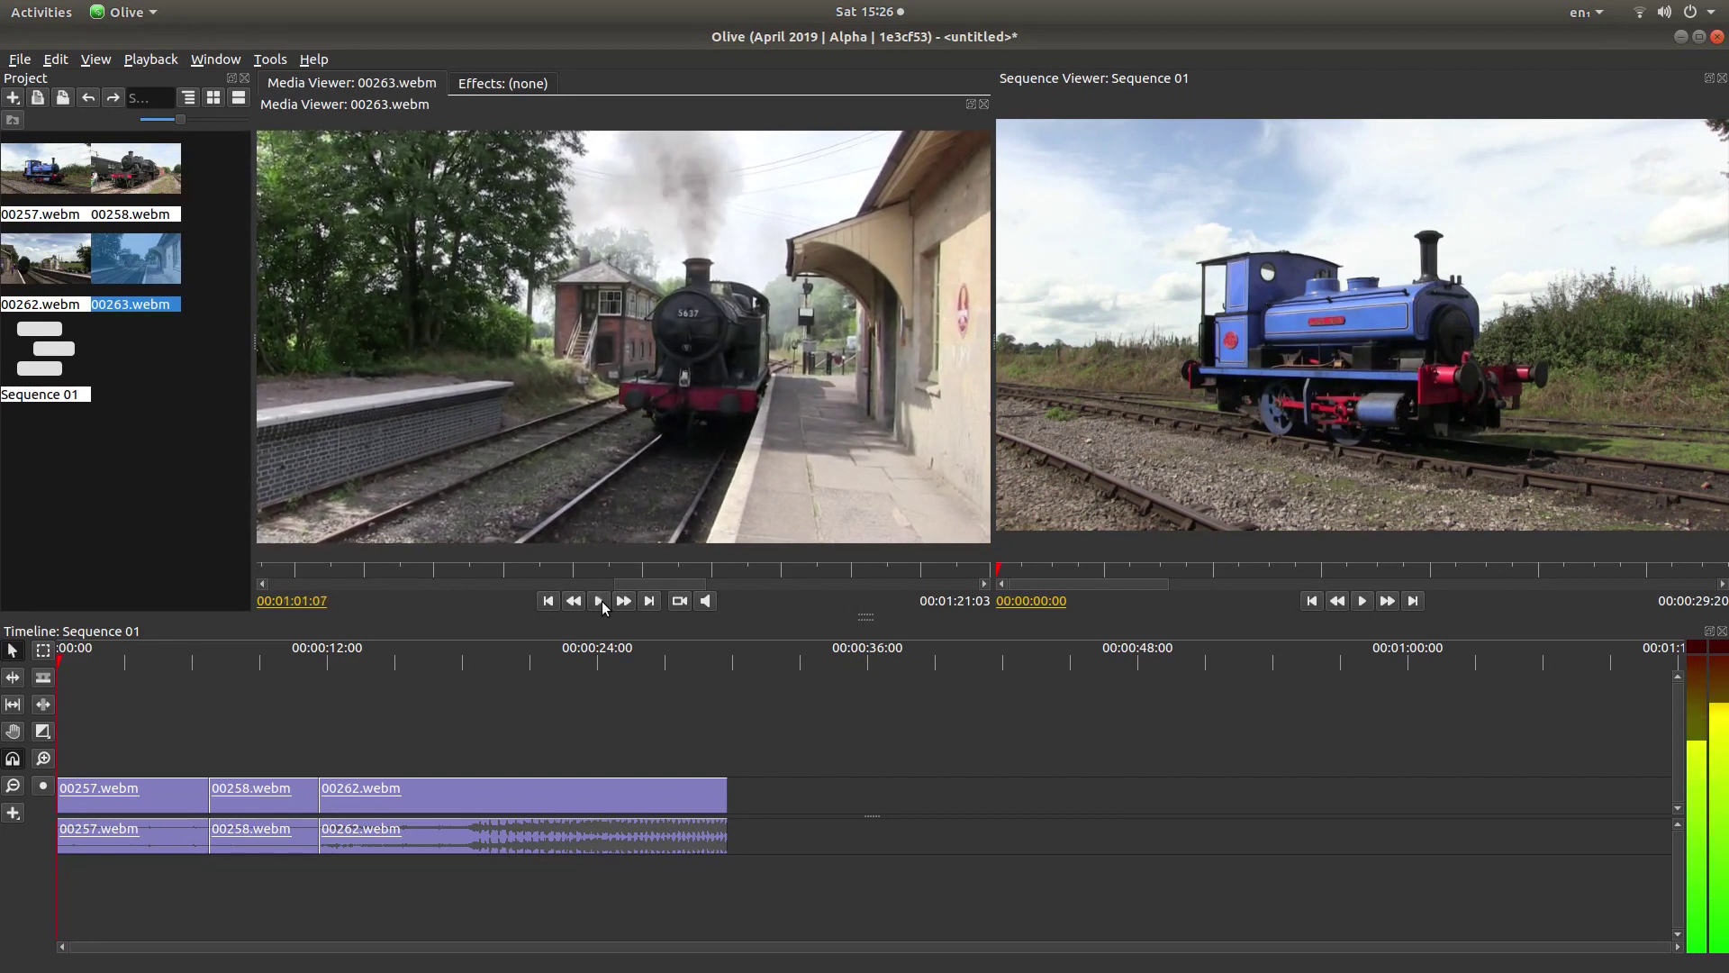
click(600, 601)
scroll(683, 588, right, 1)
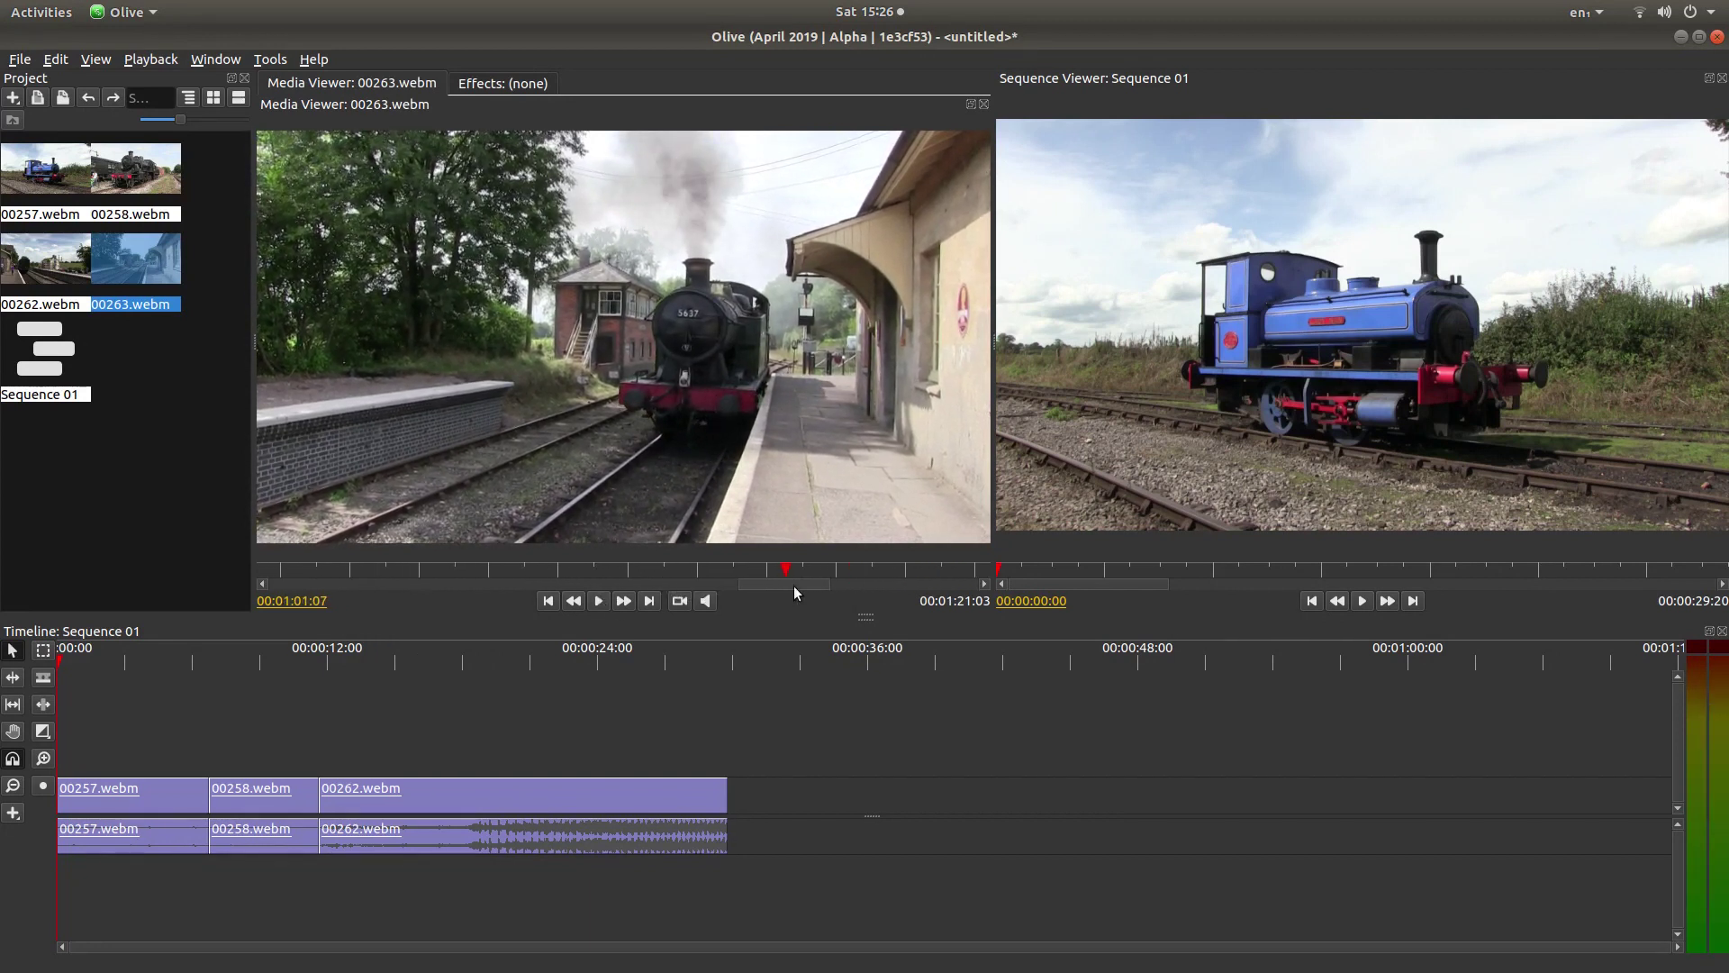
- Set 00263.webm's in at 00:01:01:07 and out at 00:01:12:16, then drop it after 00262.webm
right_click(596, 570)
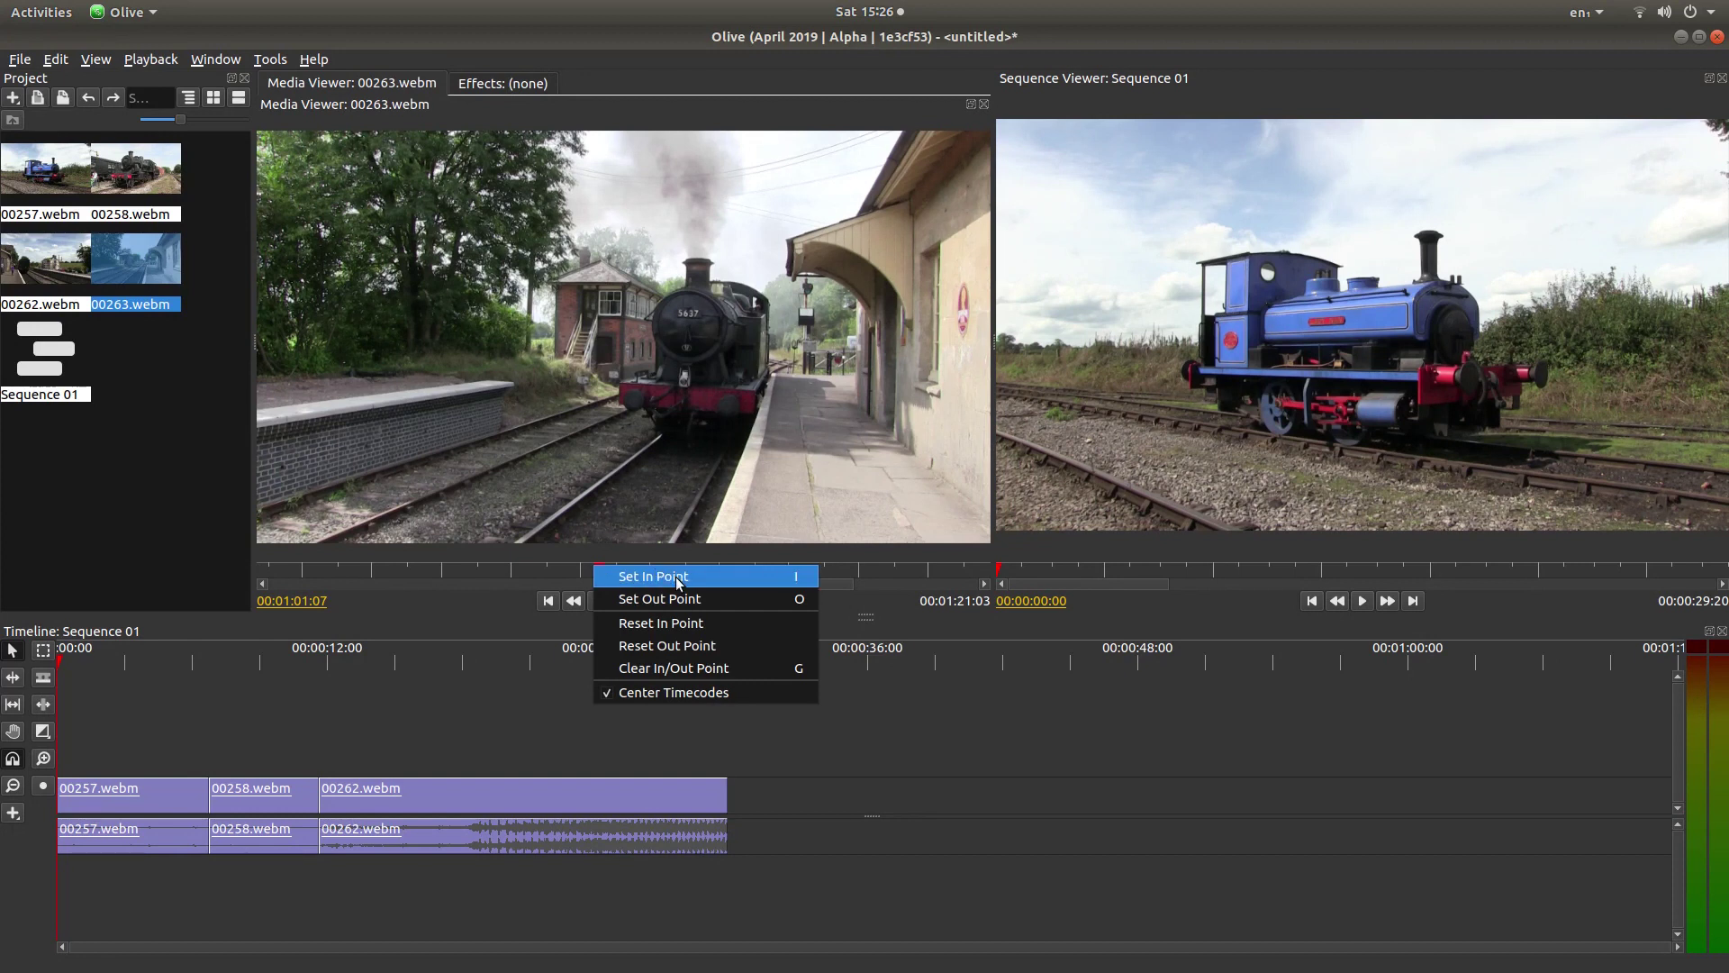
click(679, 577)
click(598, 601)
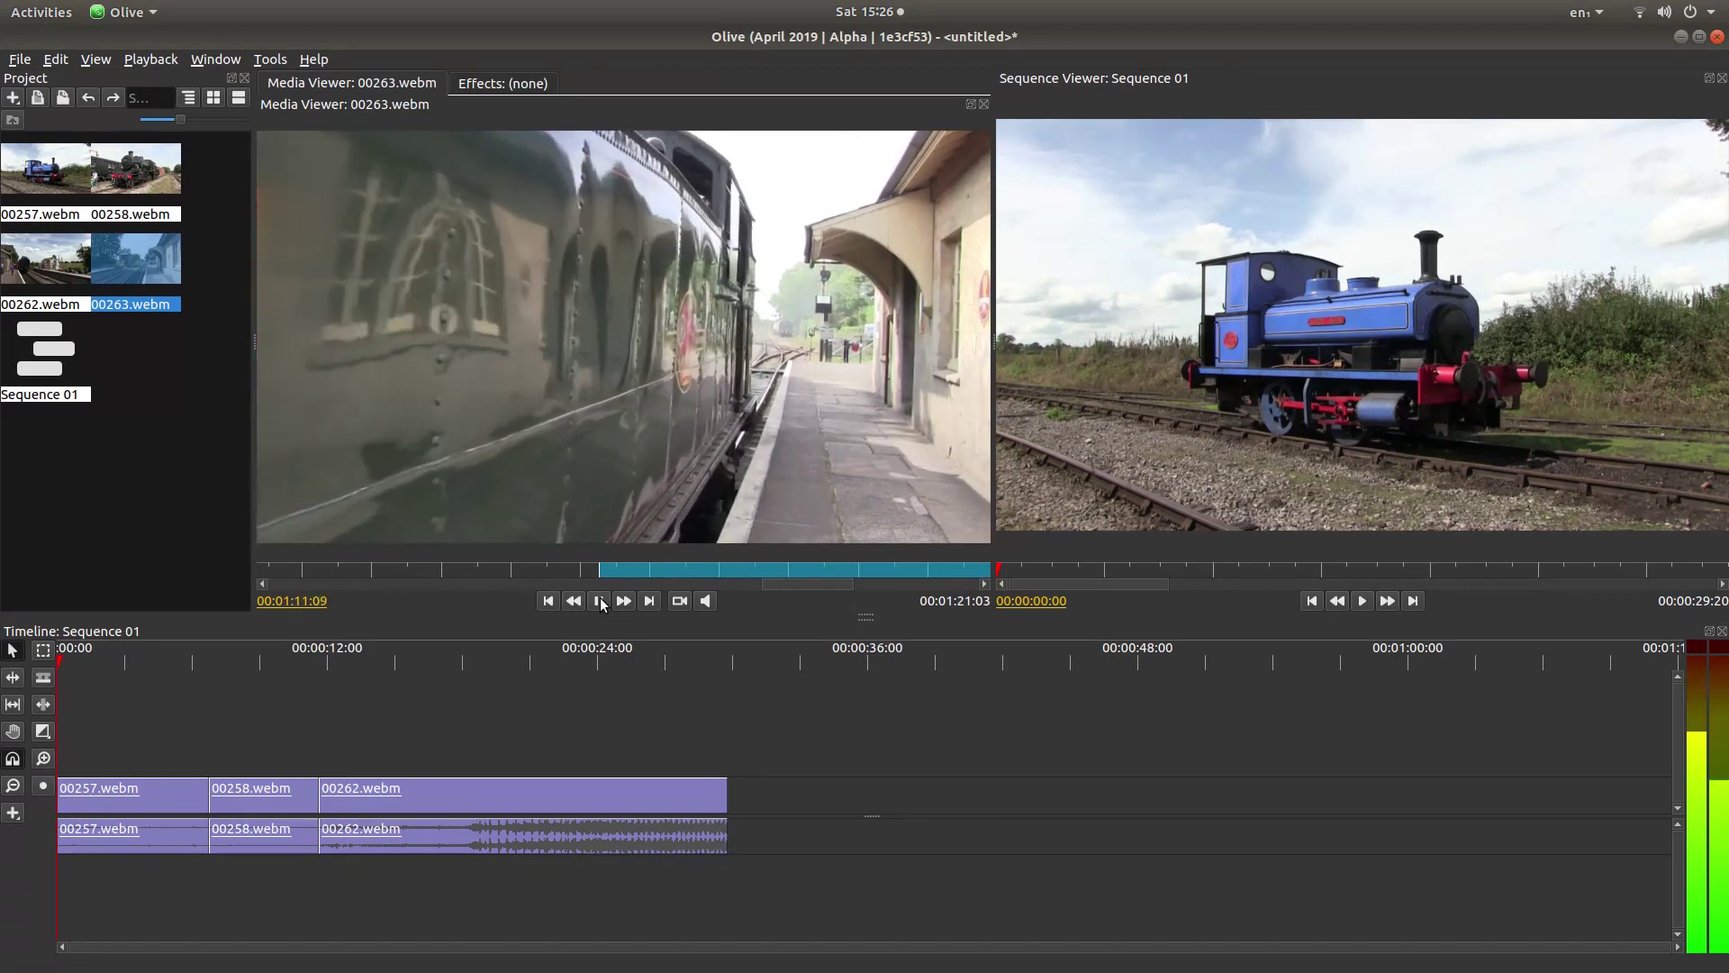
click(601, 600)
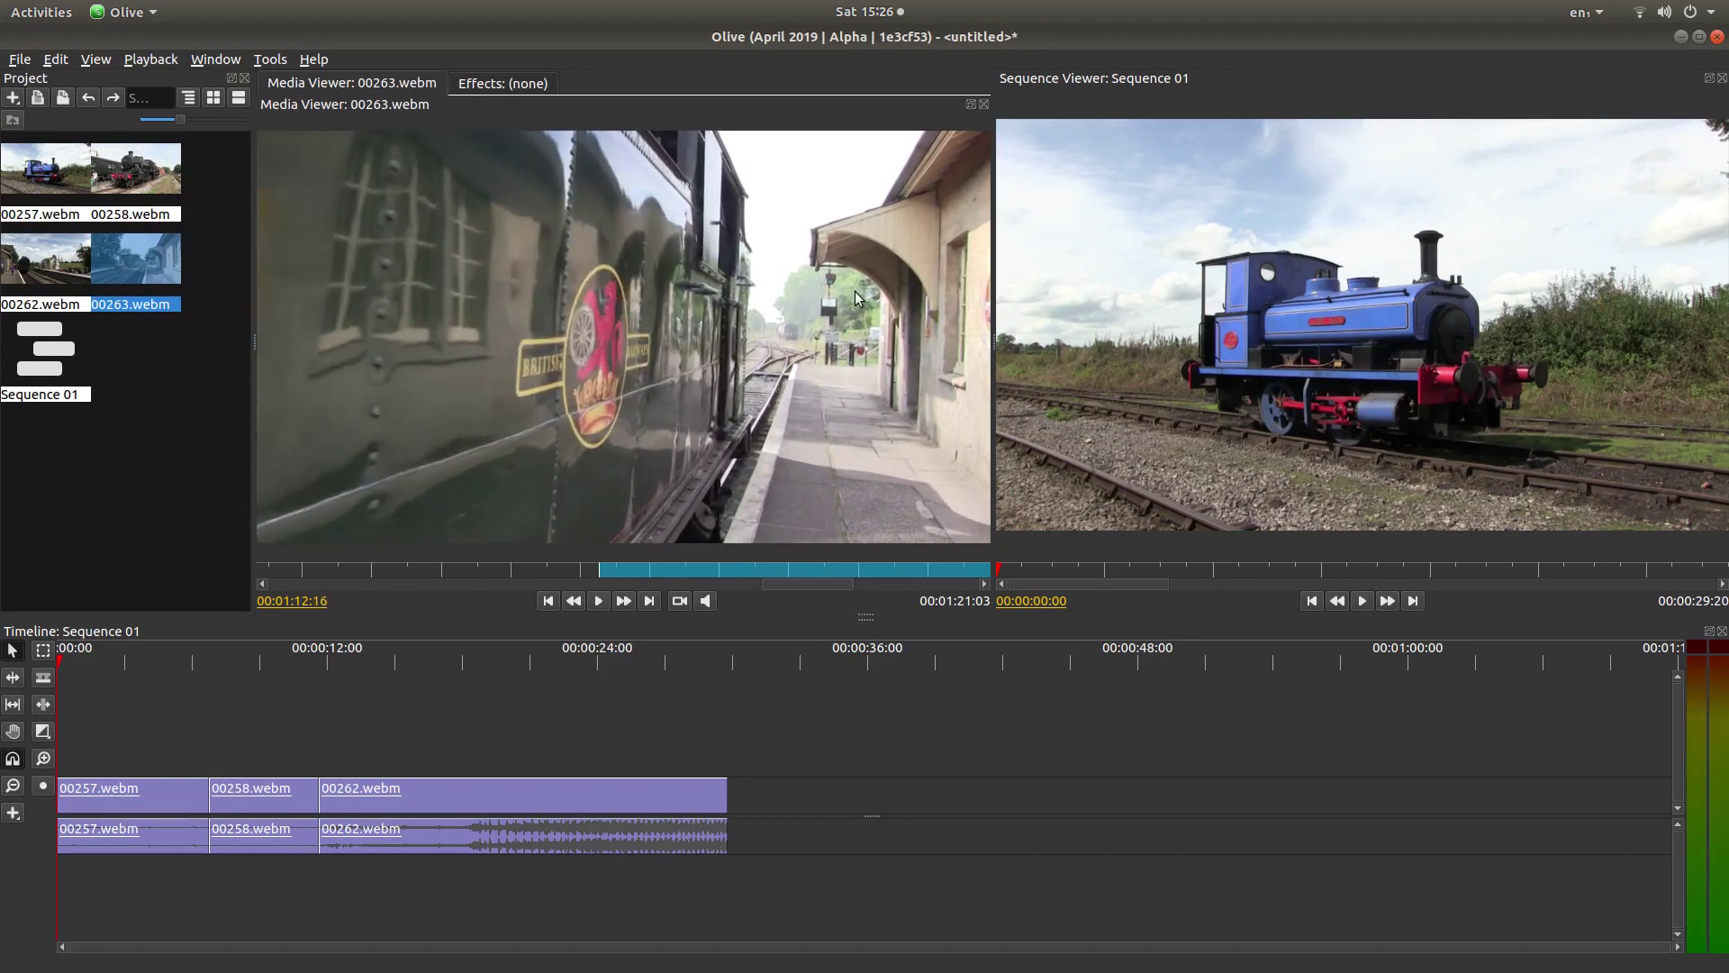
drag(783, 580, 838, 581)
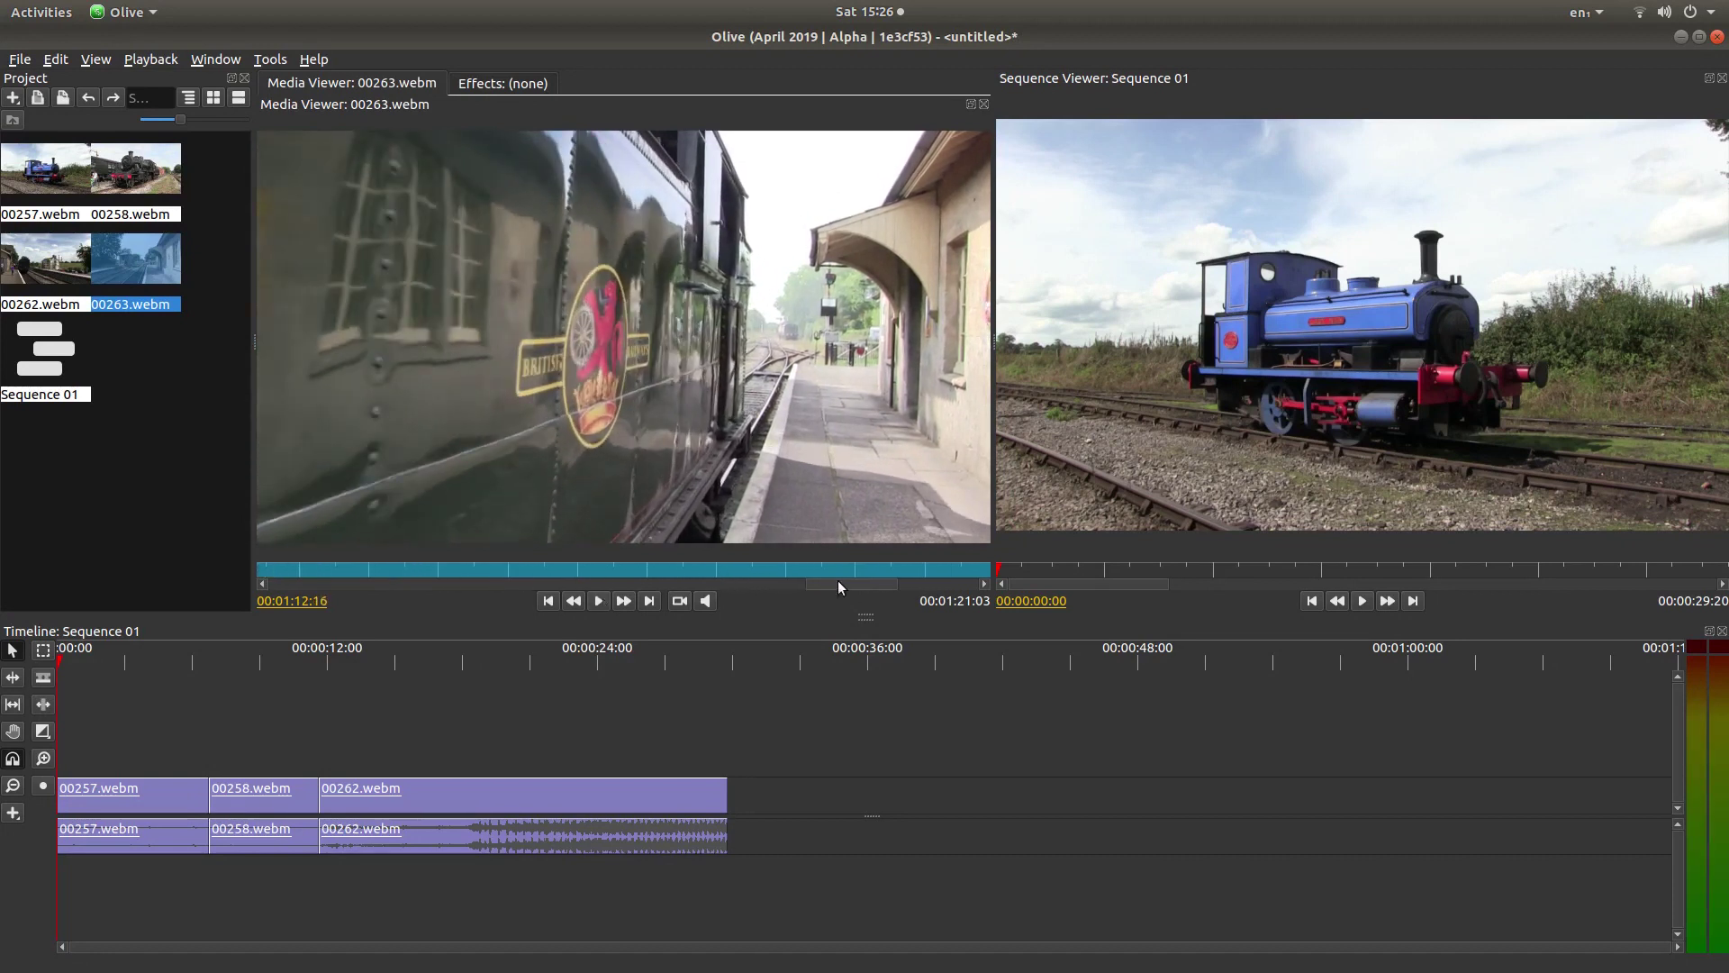
right_click(719, 569)
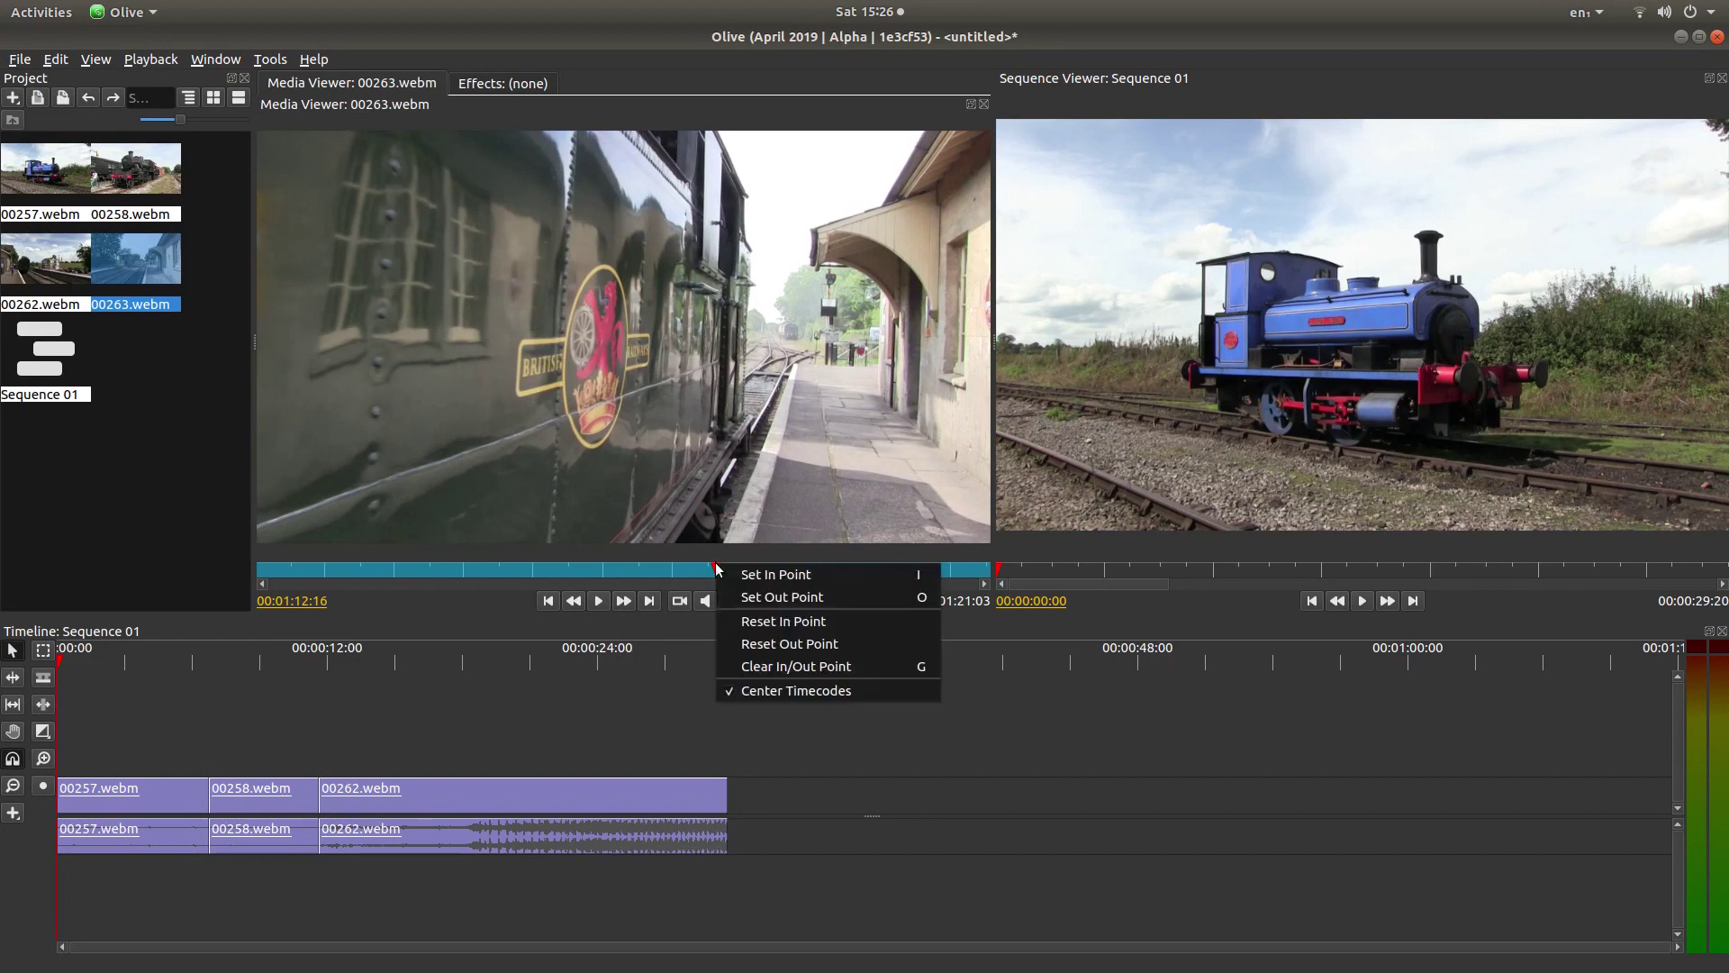
click(770, 598)
drag(695, 303, 781, 835)
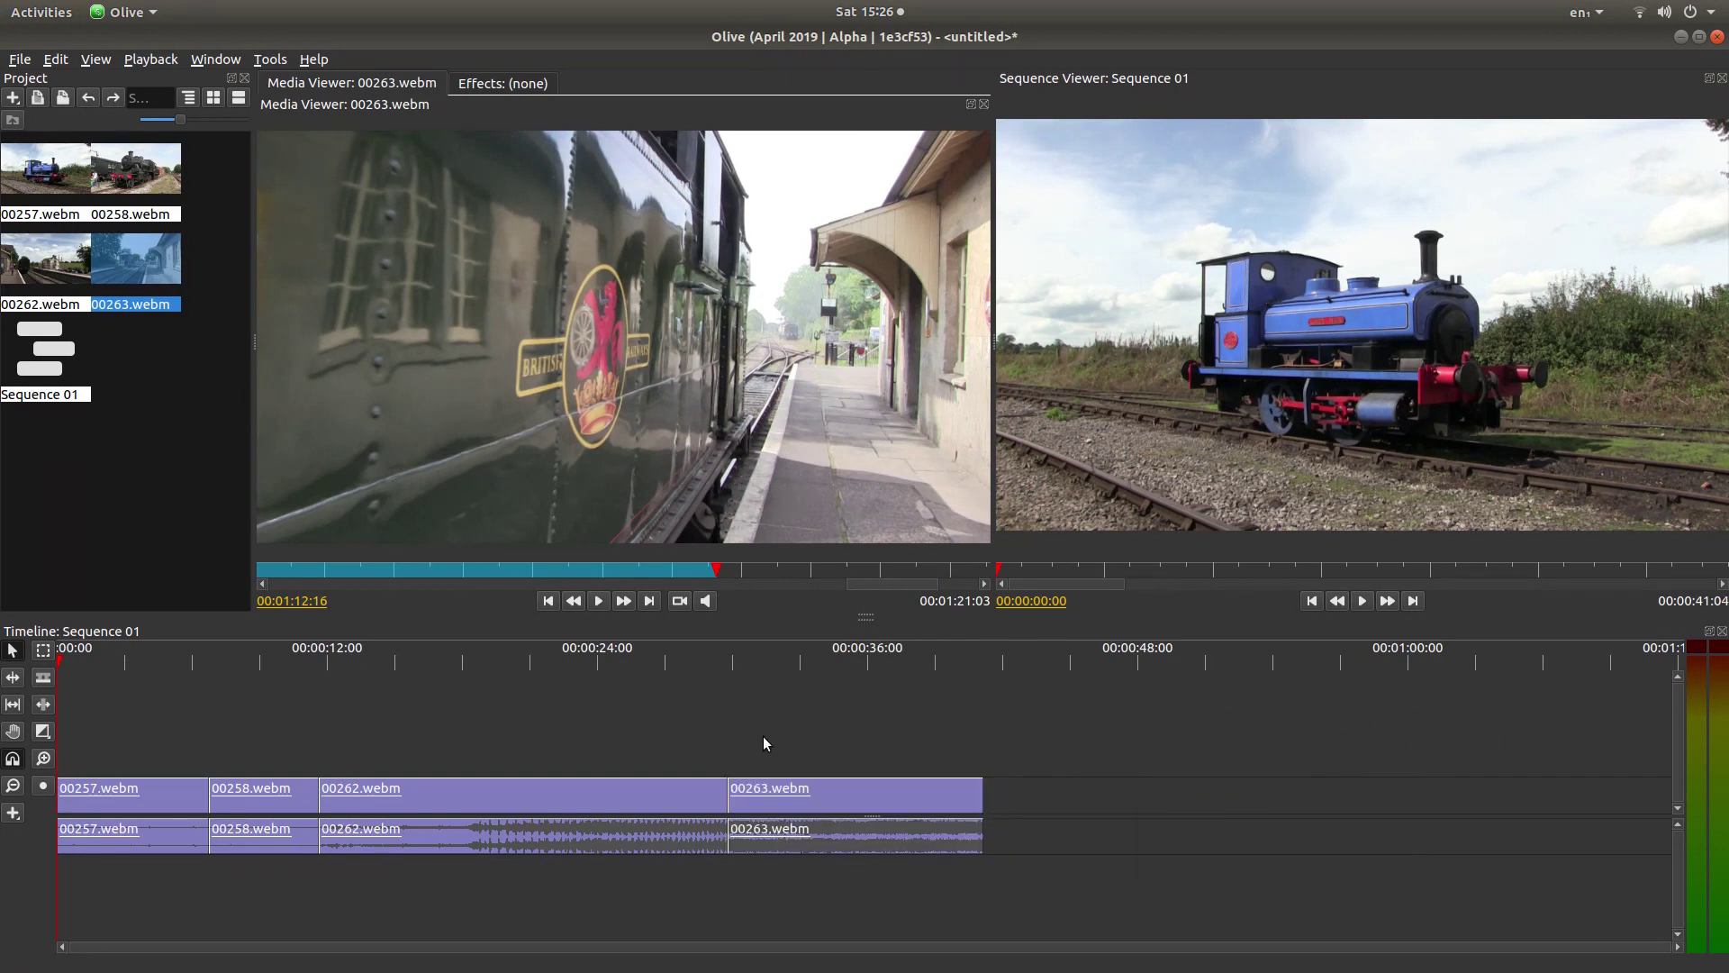
click(1363, 604)
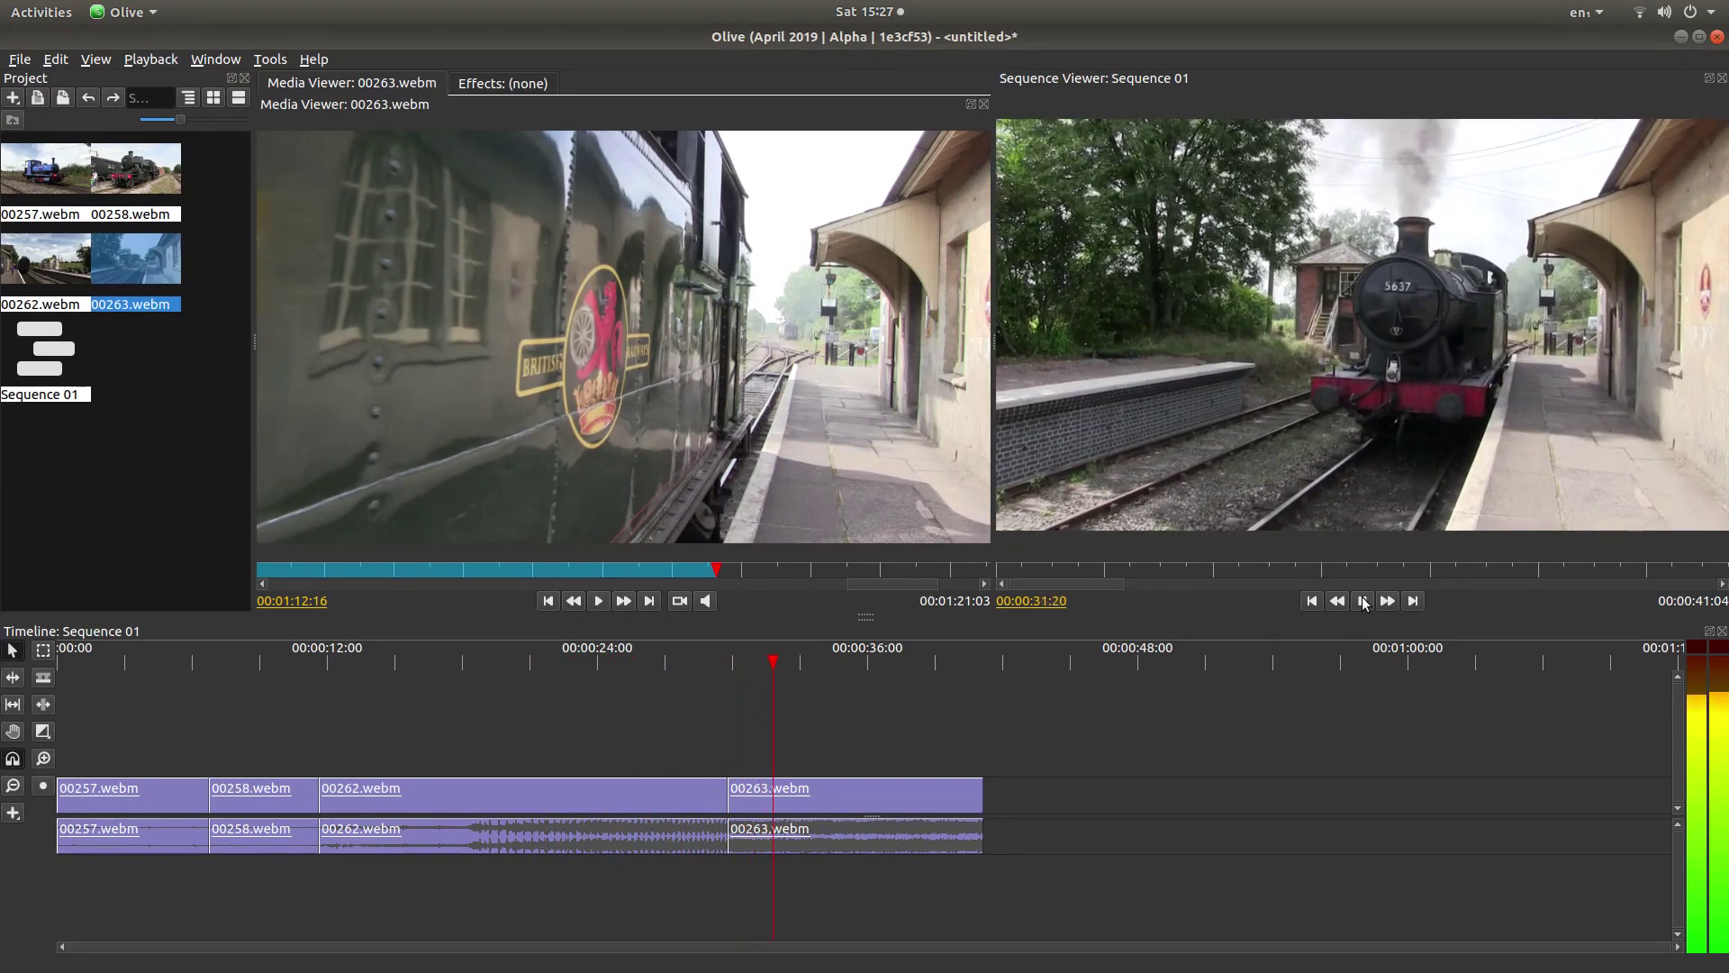
click(1364, 600)
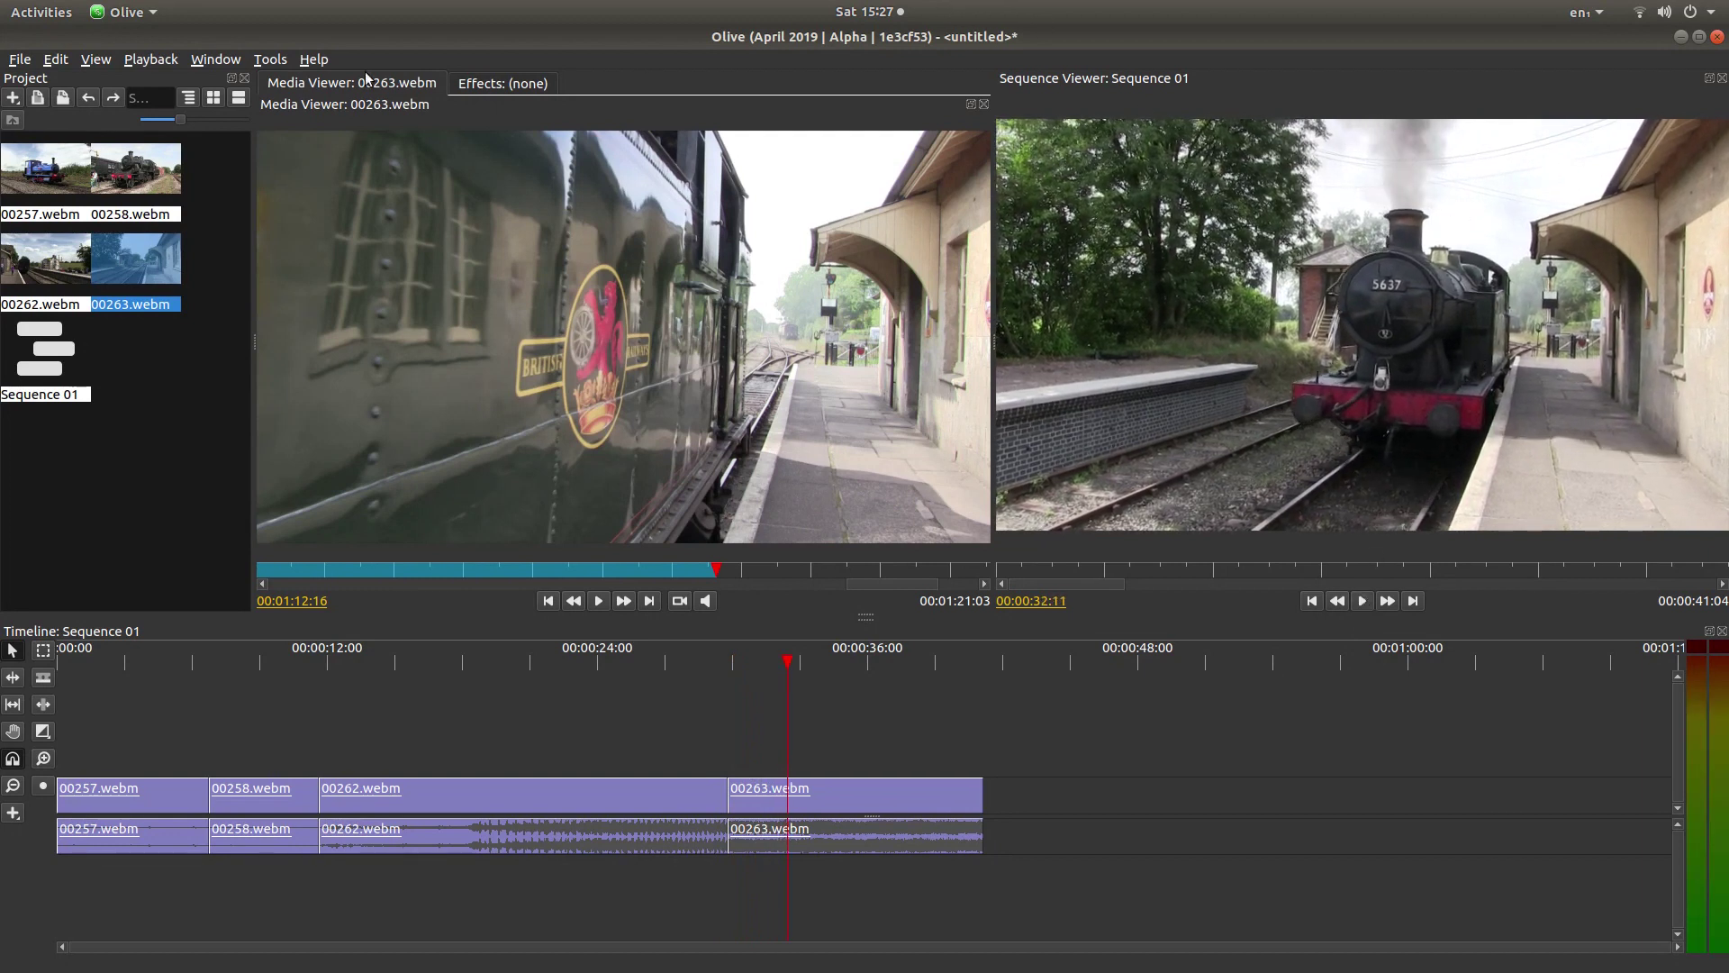
- Export Sequence 01 as Matroska MKV with libmp3lame MP3 audio and open the save chooser
click(19, 61)
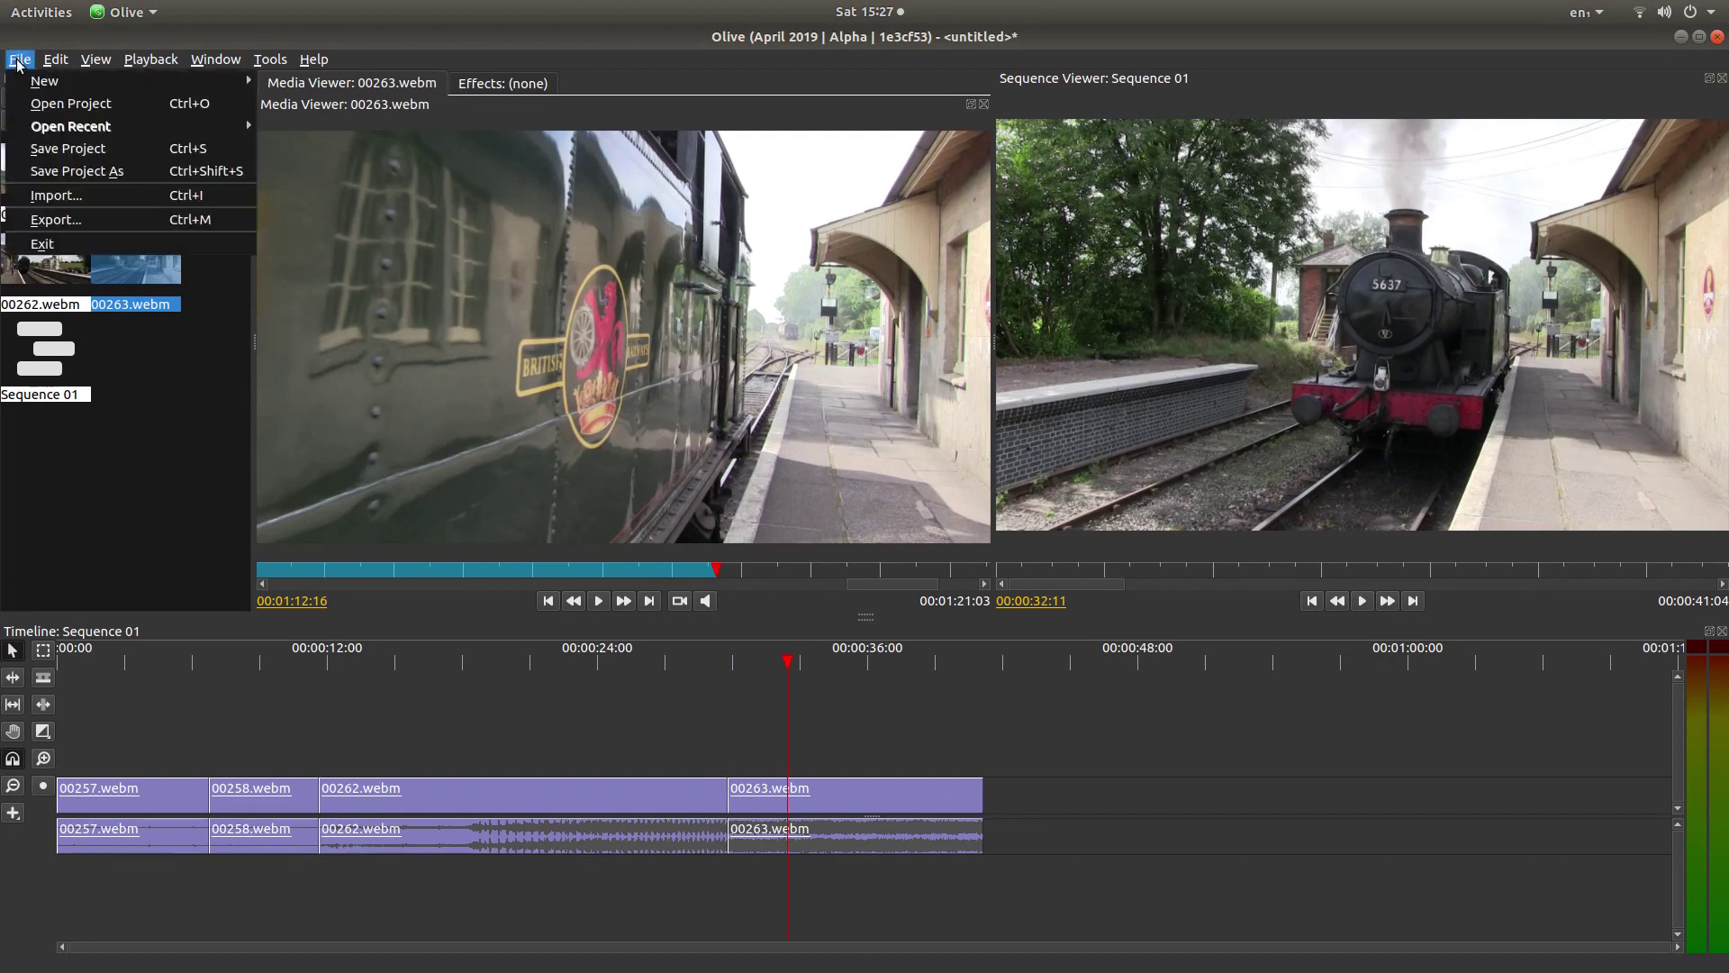
click(94, 219)
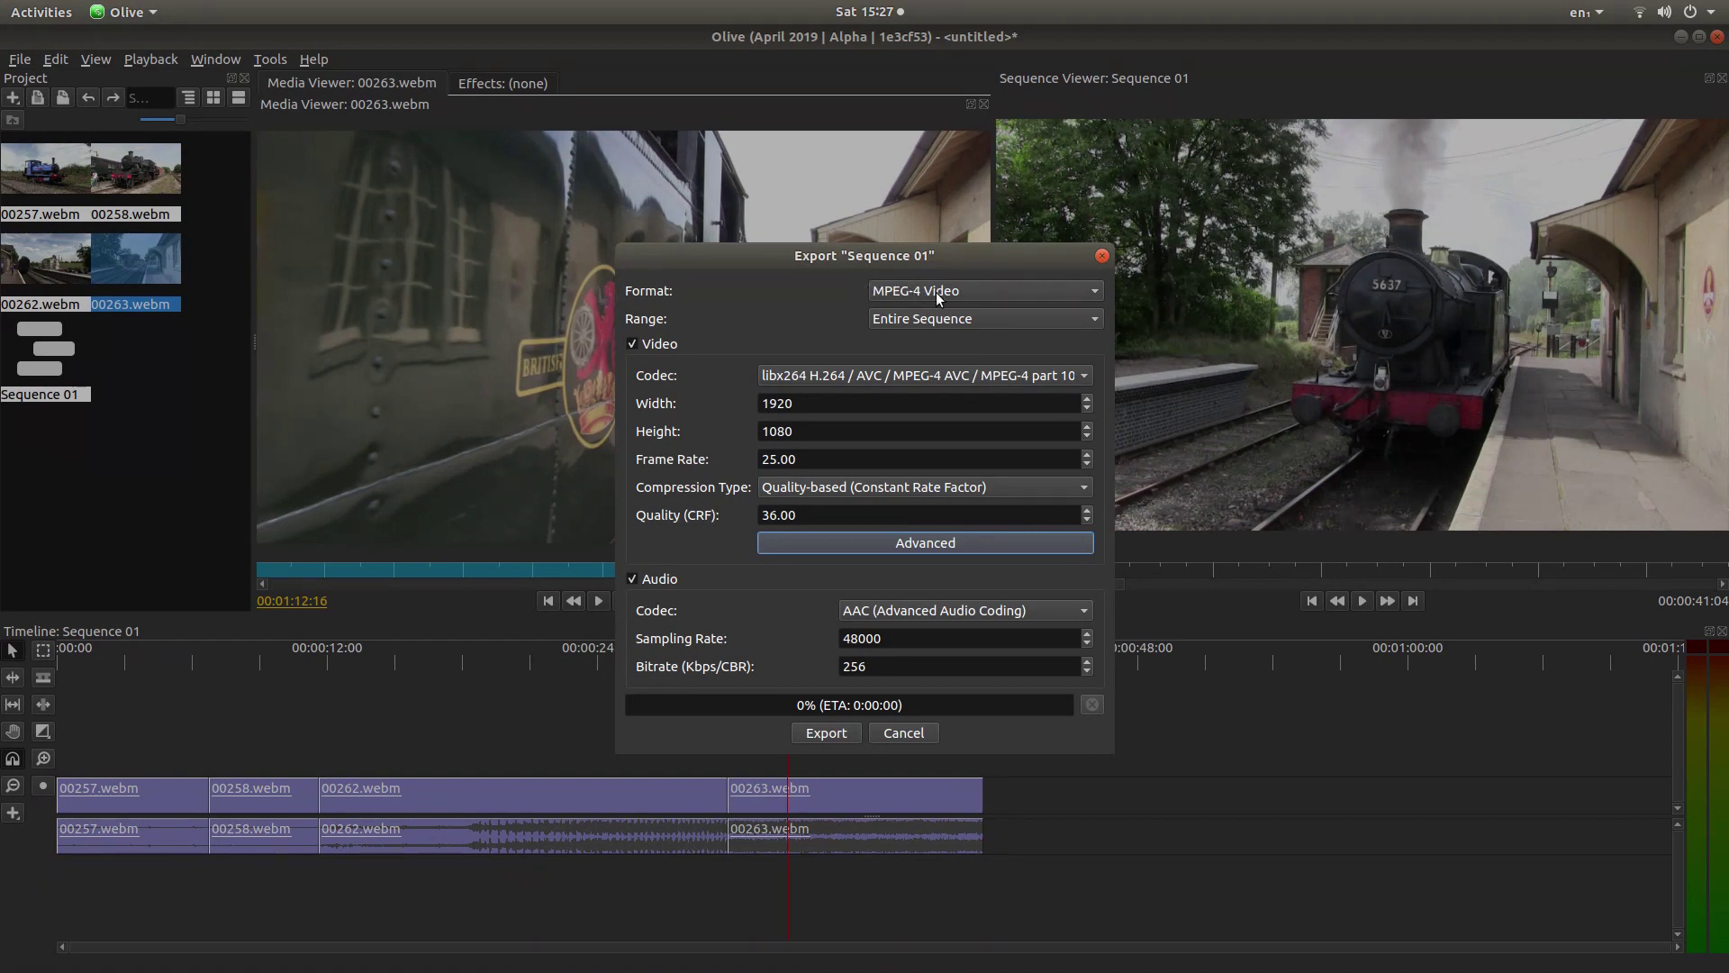
click(955, 288)
click(1008, 373)
click(900, 612)
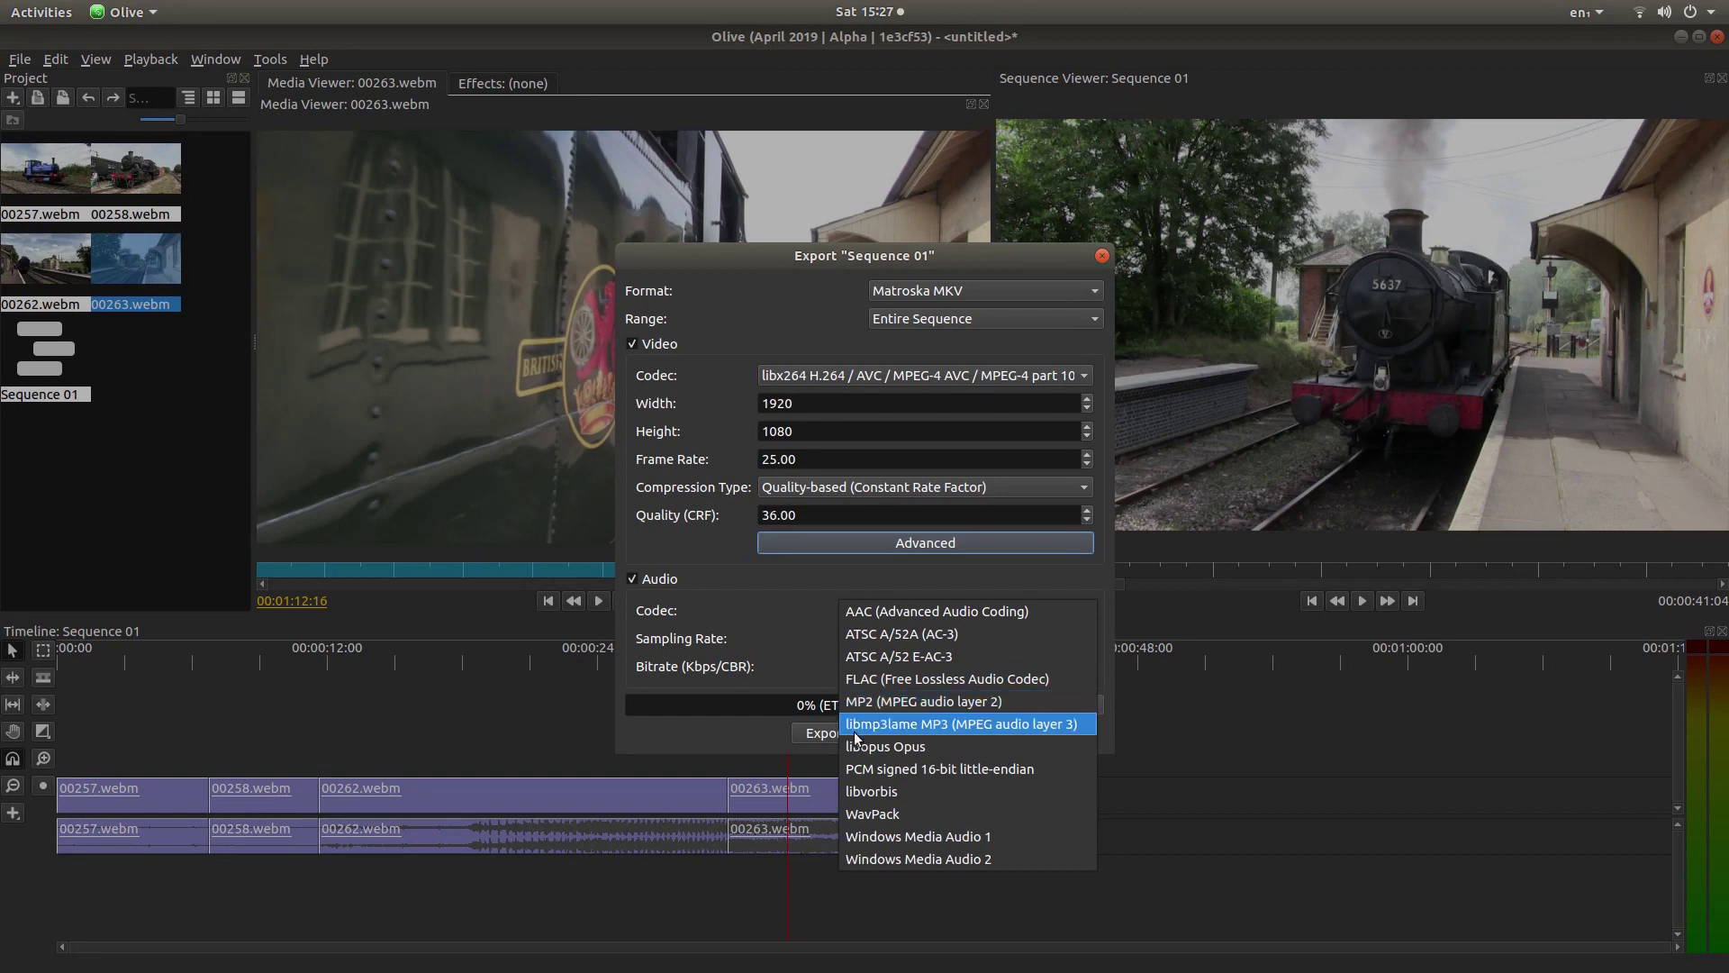
click(1004, 725)
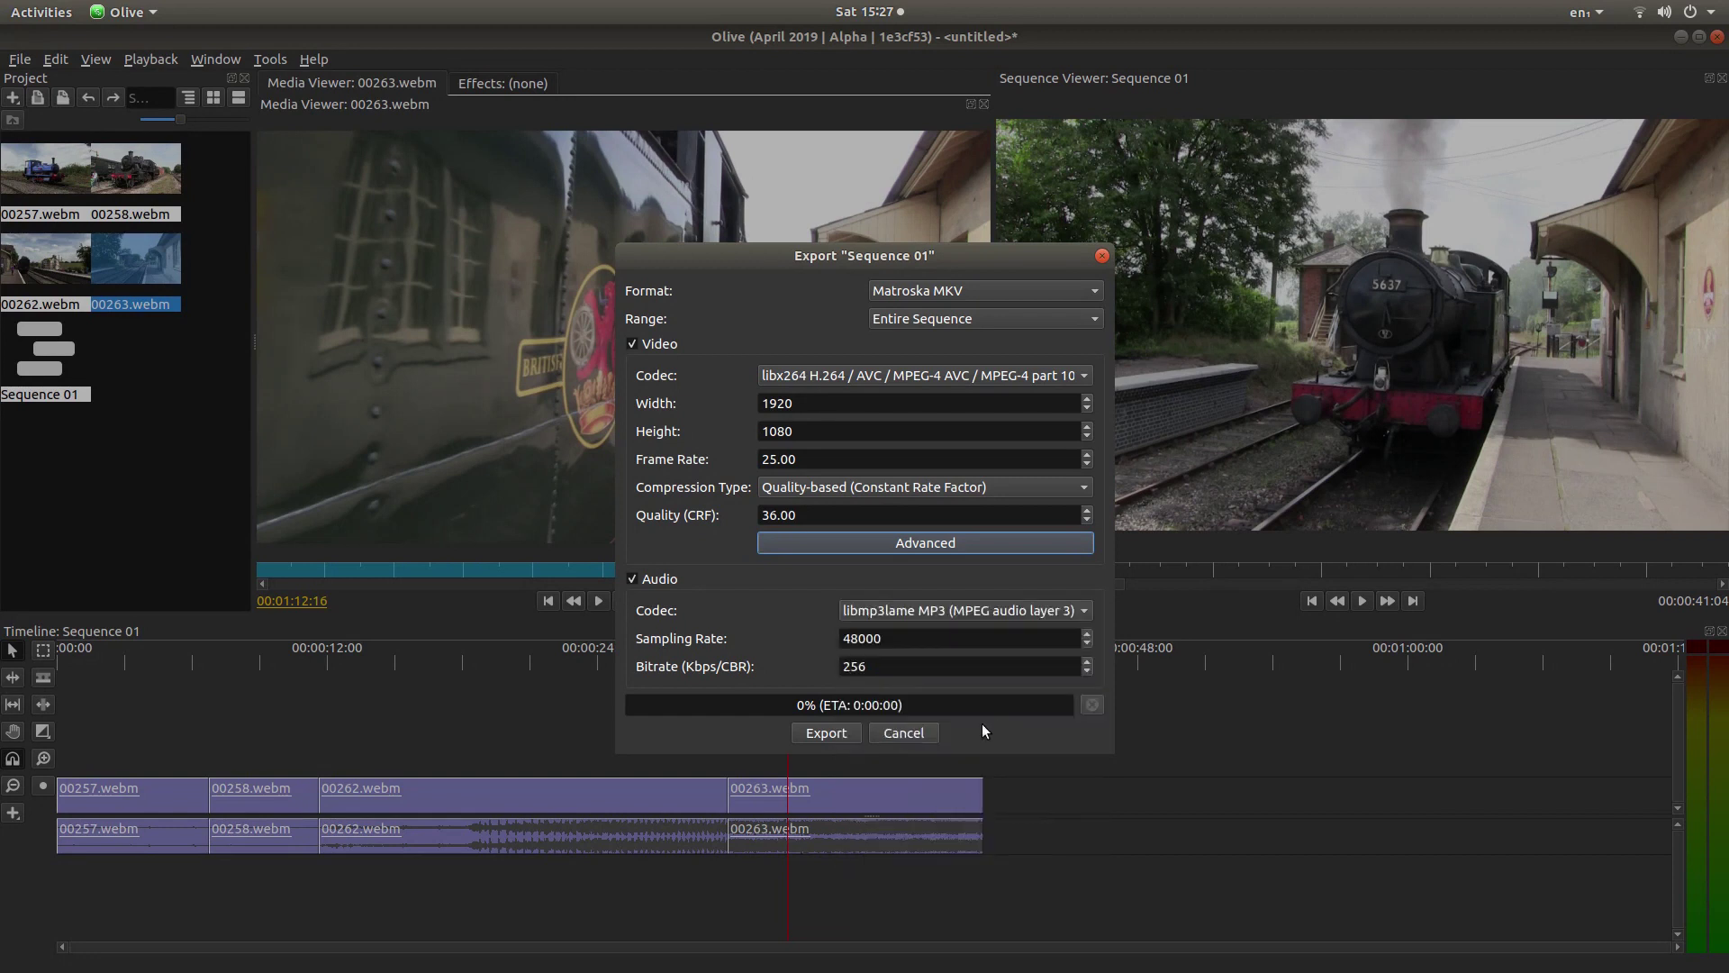
click(825, 732)
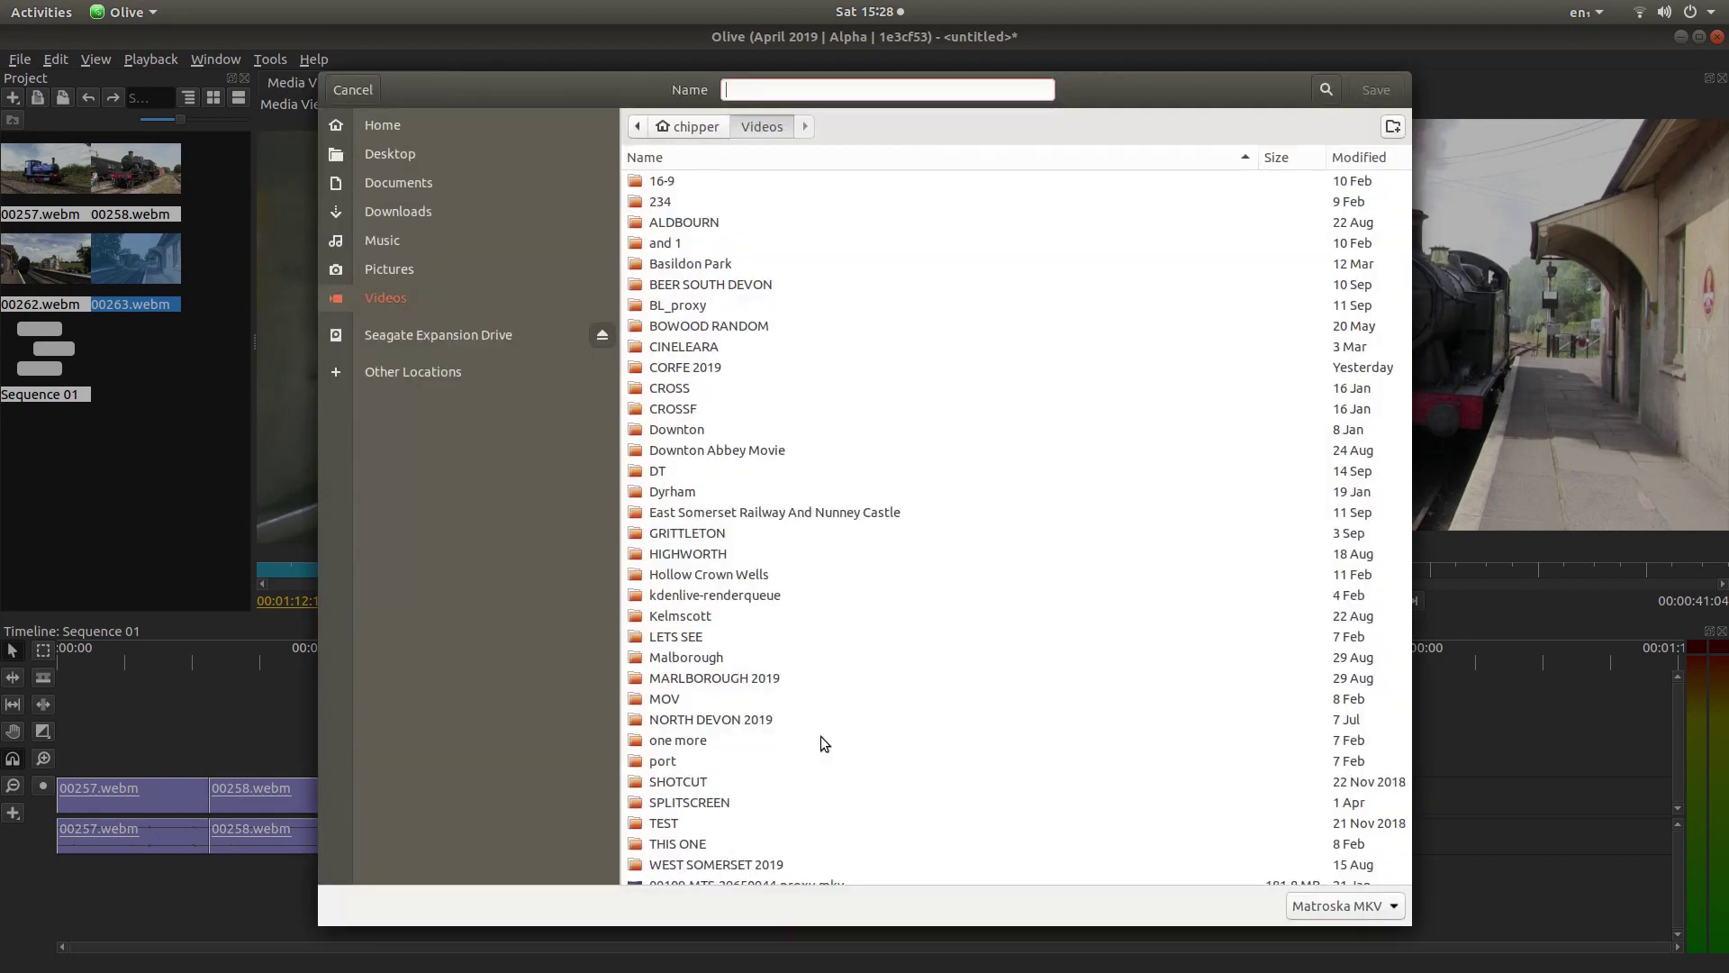
- Save the export as TRAINS on the Desktop
click(399, 157)
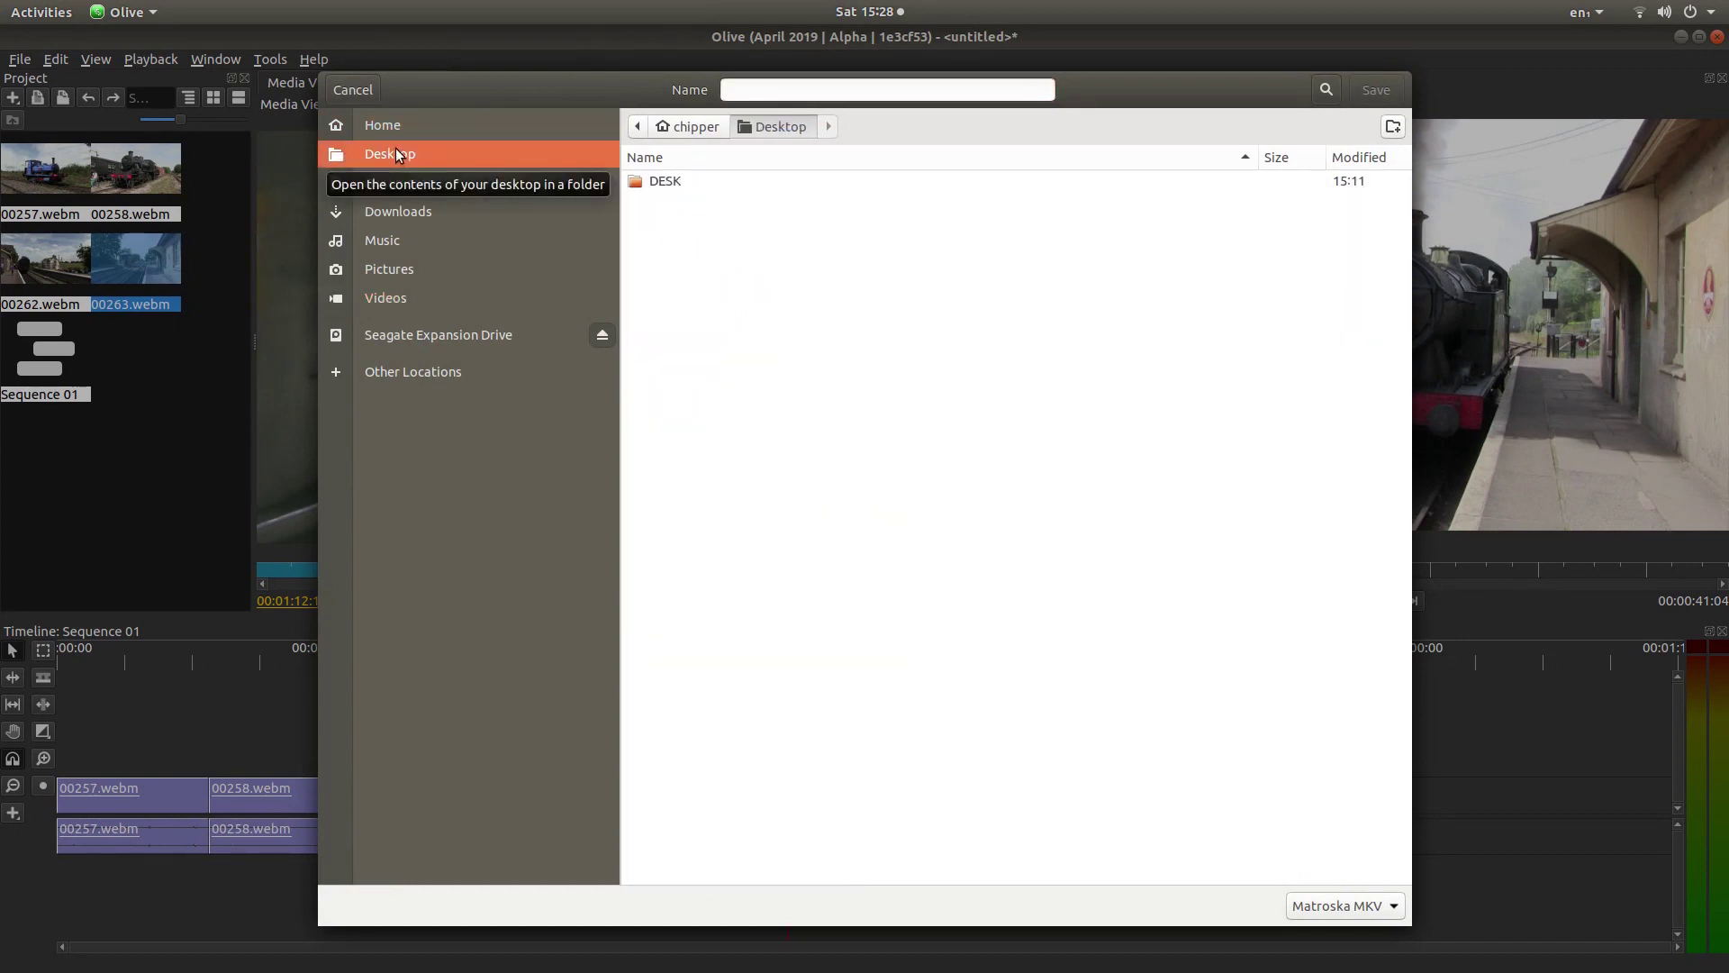
click(749, 94)
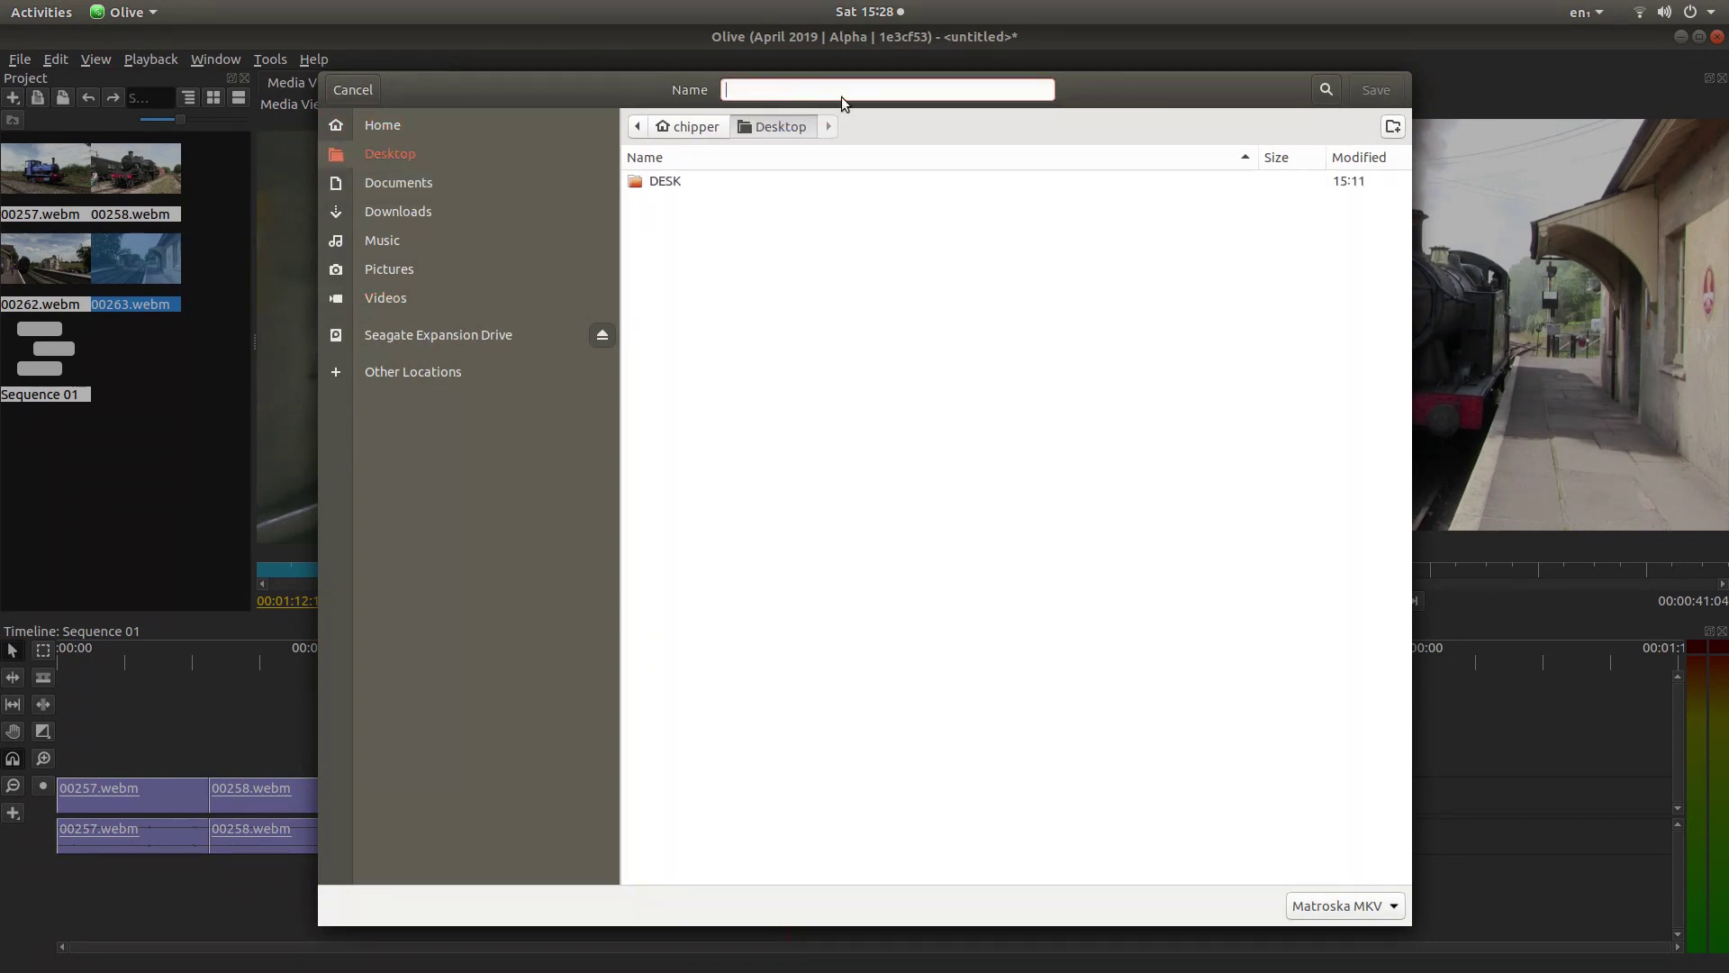
text(TRAINS)
click(1376, 90)
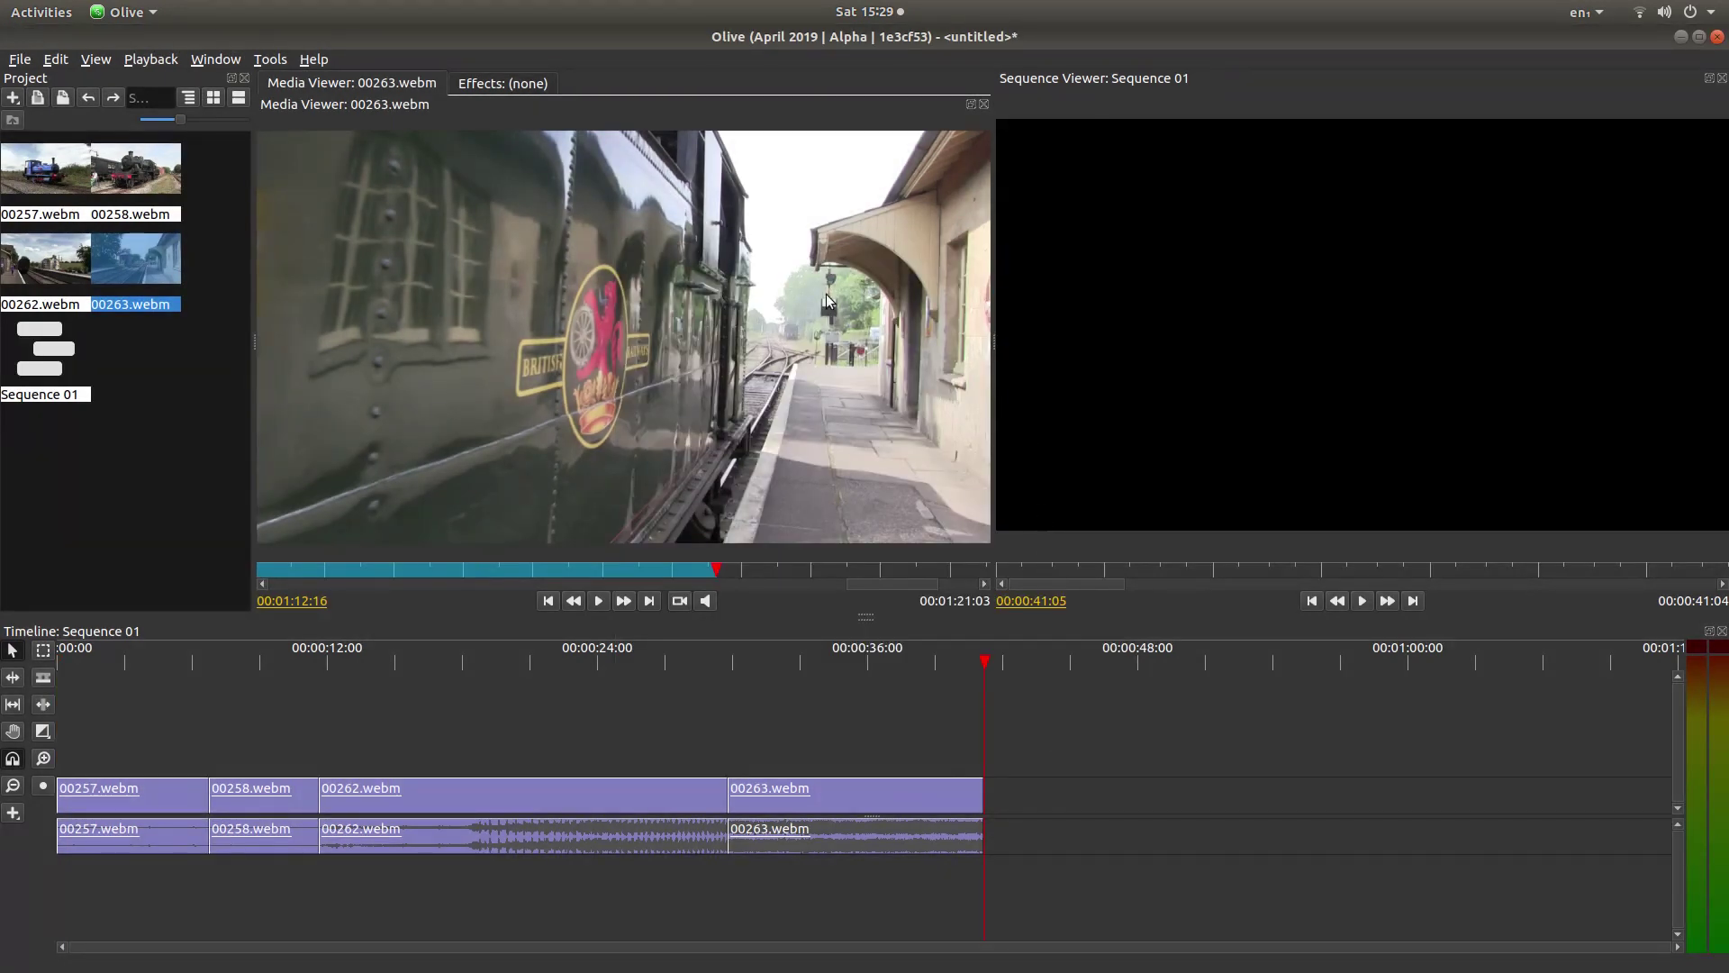
- Minimize Olive and choose Open With Other Application for TRAINS.mkv on the desktop
click(1681, 37)
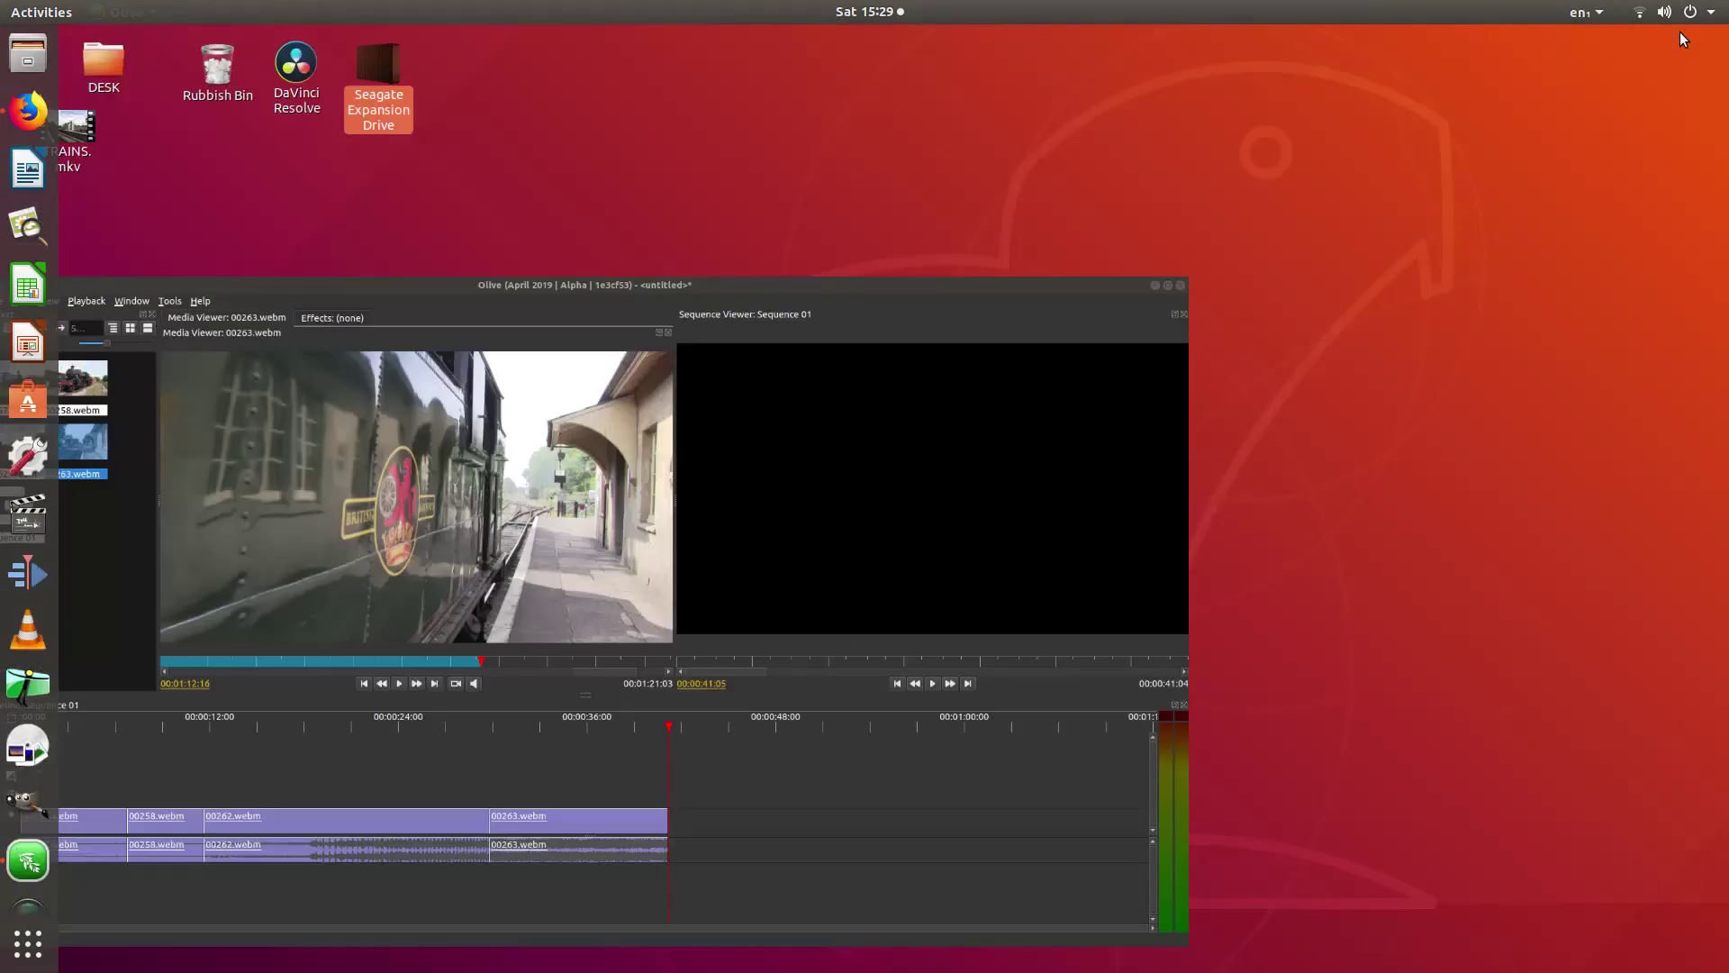
right_click(89, 132)
click(133, 168)
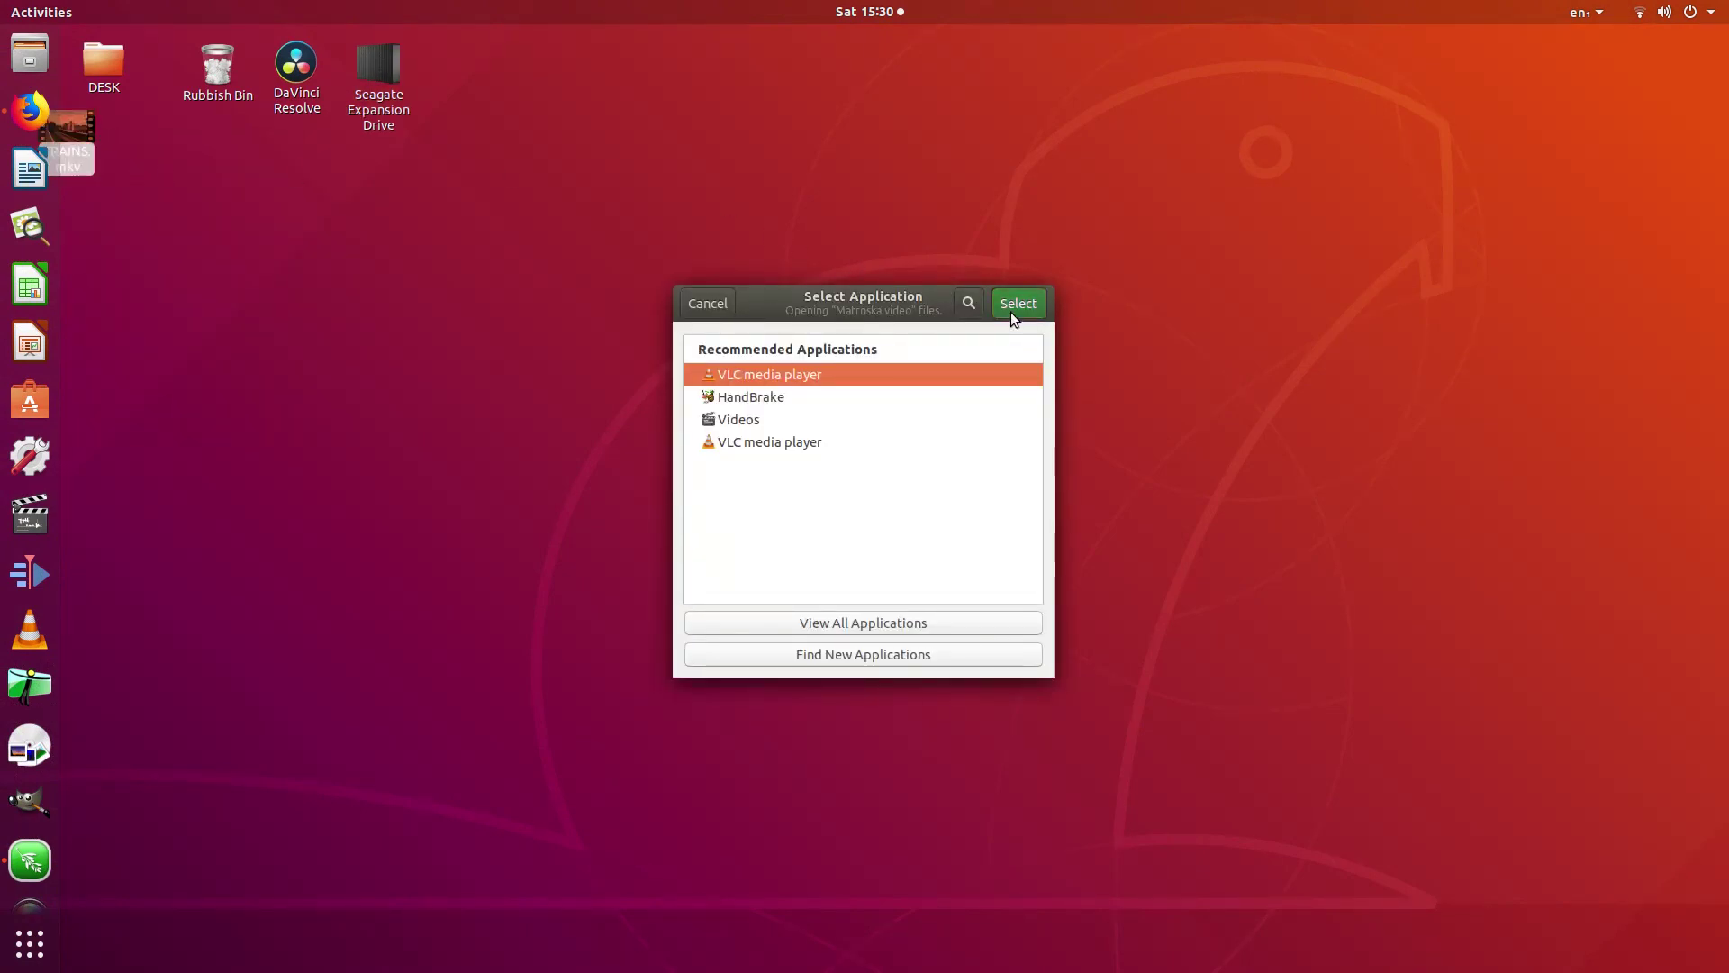
- Select VLC media player to open and play TRAINS.mkv
click(1011, 312)
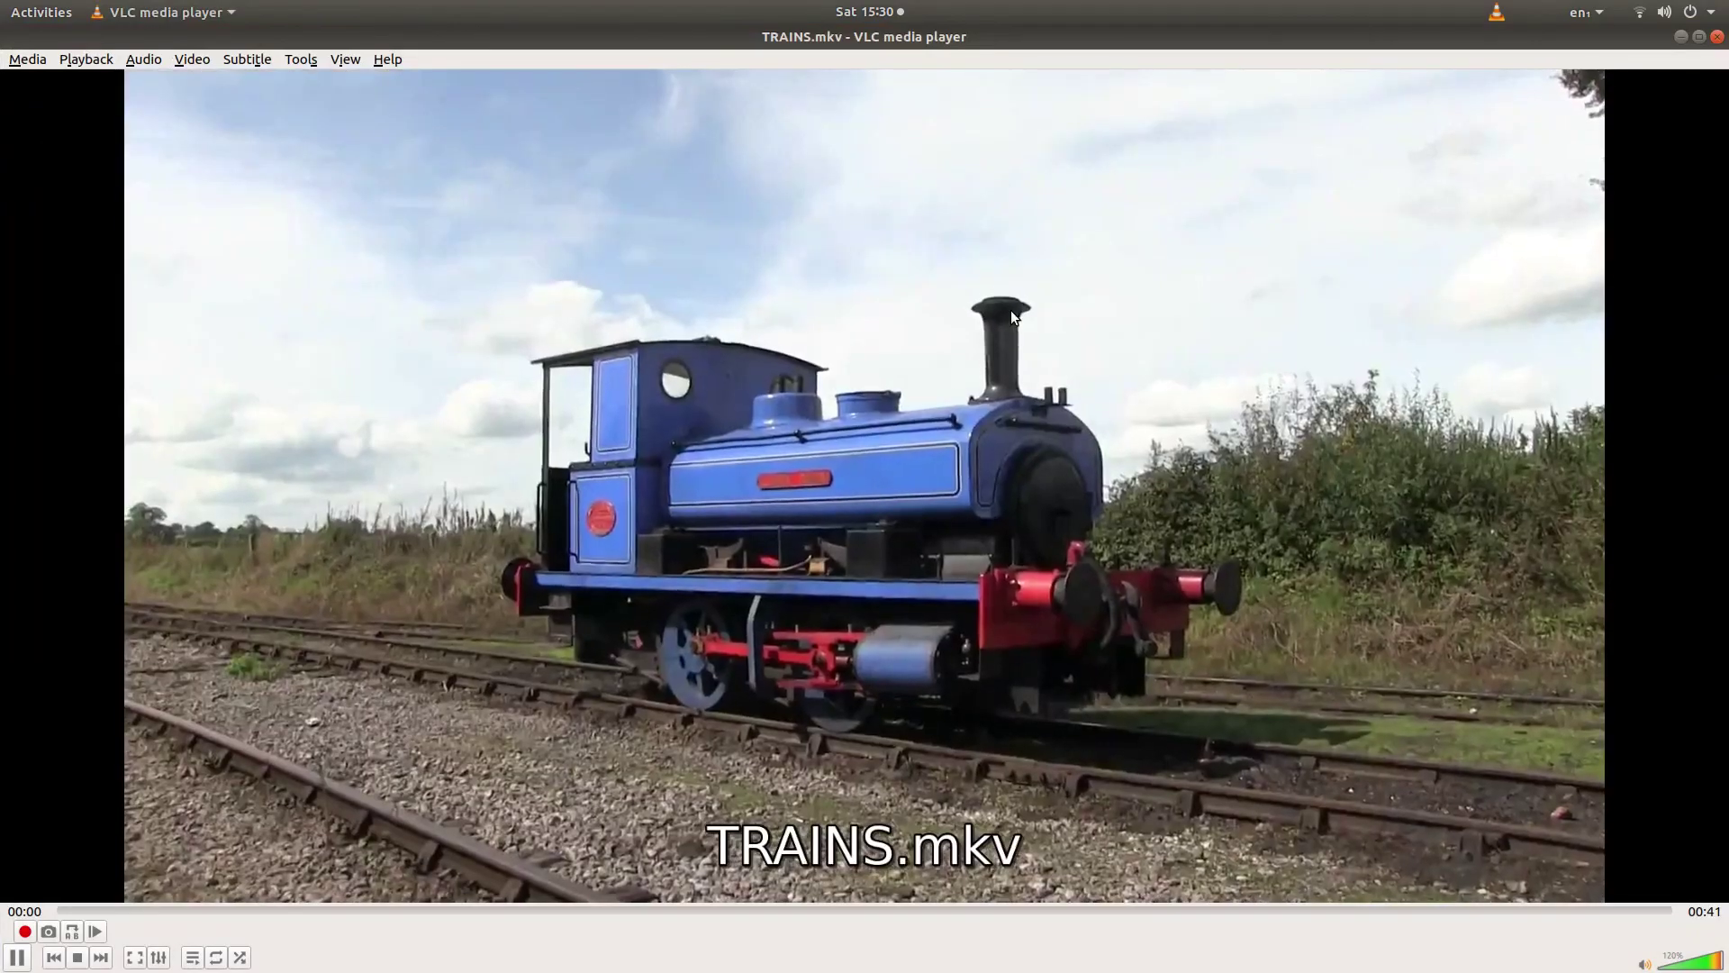